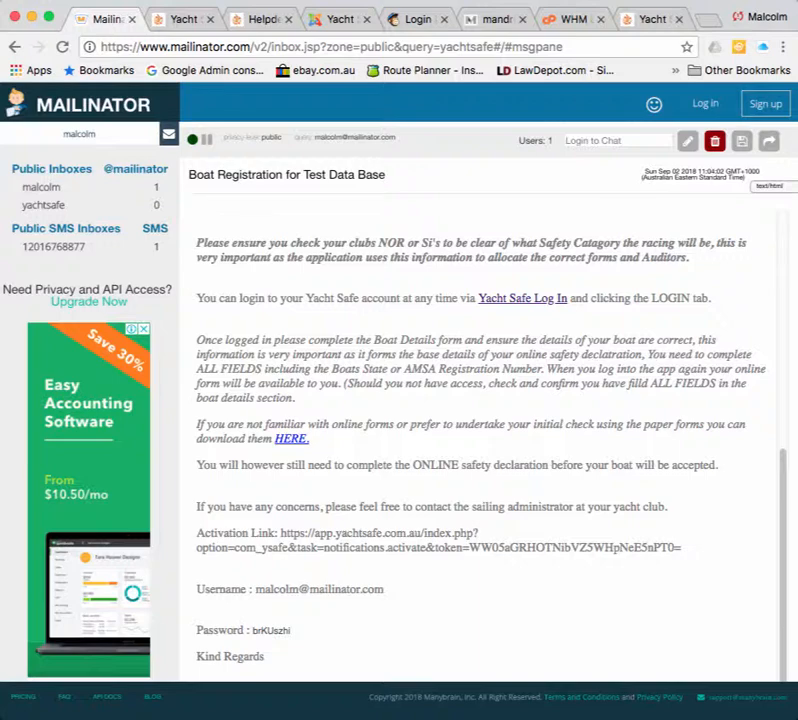
Copy the activation link from the 'Boat Registration for Test Data Base' email into a fresh tab.
{"action": "scroll", "coordinate": [480, 420], "scroll_direction": "up", "scroll_amount": 10}
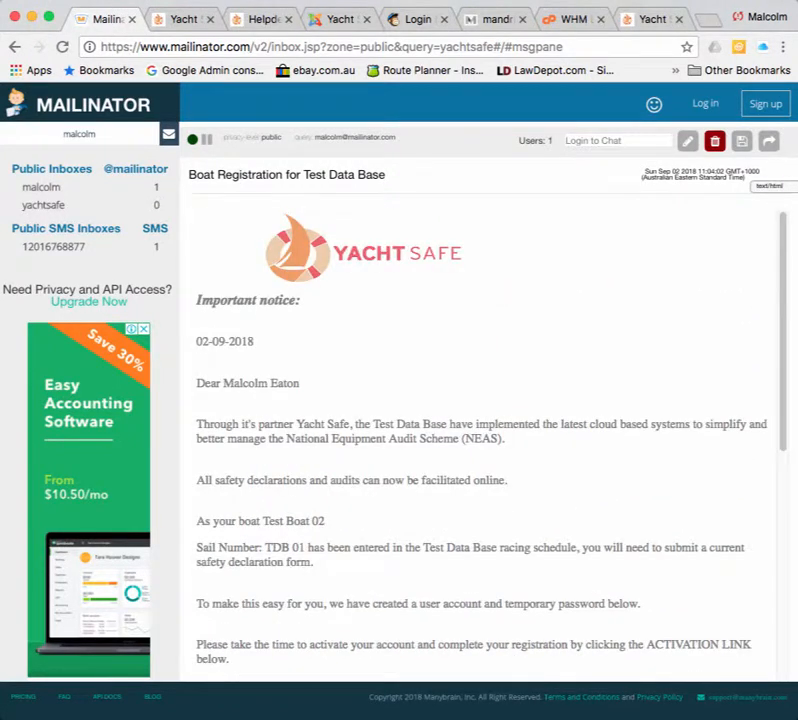
{"action": "scroll", "coordinate": [480, 440], "scroll_direction": "down", "scroll_amount": 7}
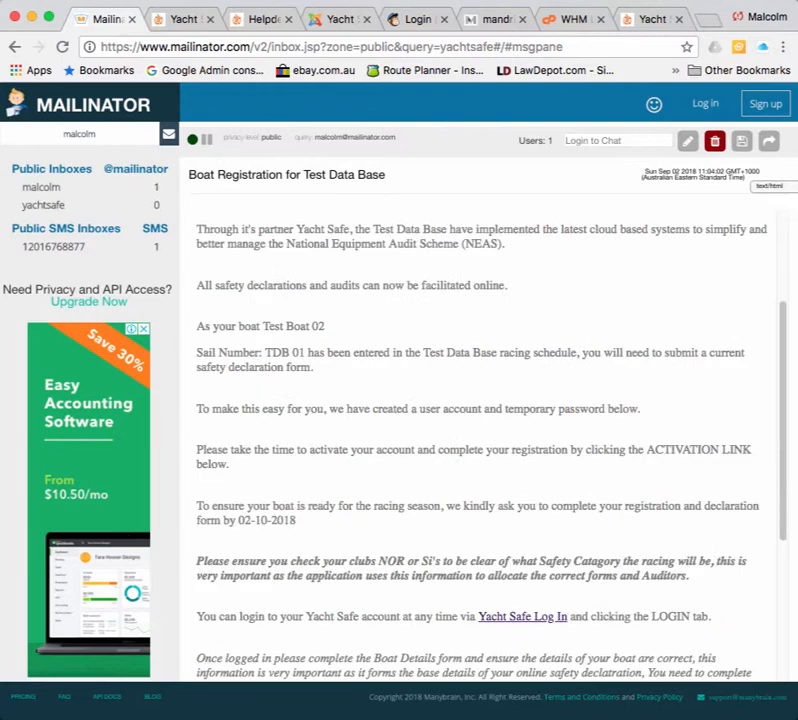
{"action": "scroll", "coordinate": [480, 440], "scroll_direction": "down", "scroll_amount": 5}
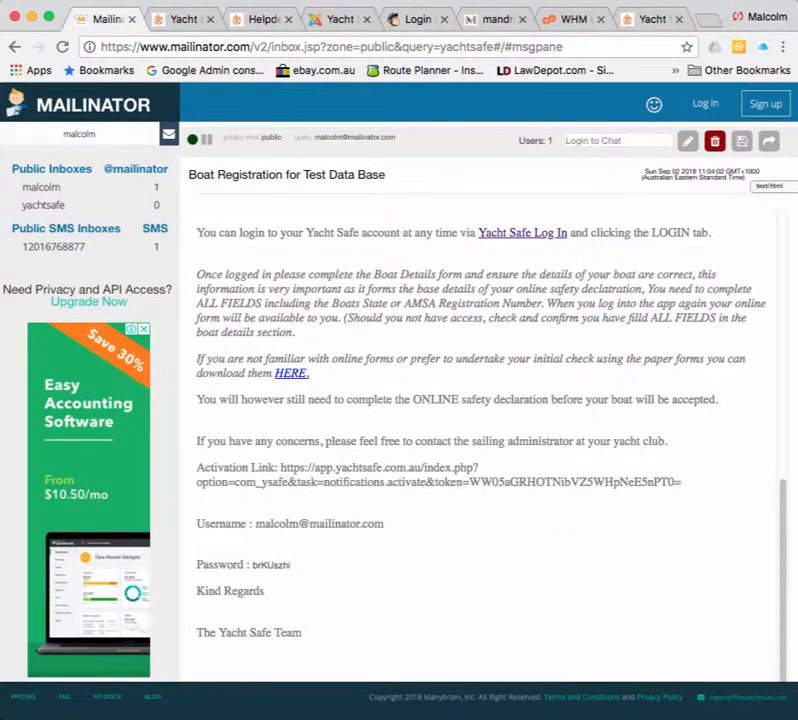
{"action": "left_click_drag", "start_coordinate": [681, 482], "coordinate": [281, 467]}
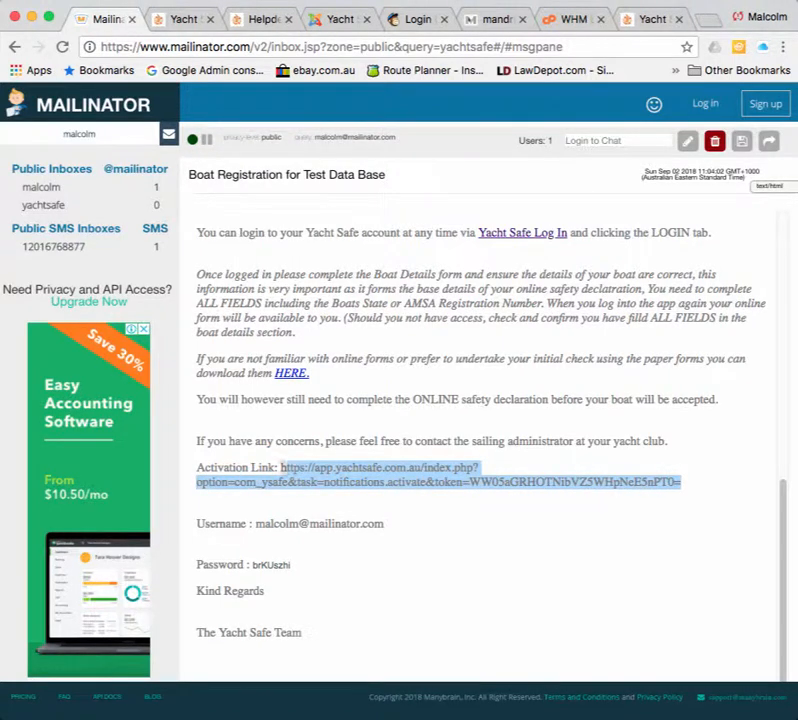
{"action": "right_click", "coordinate": [303, 476]}
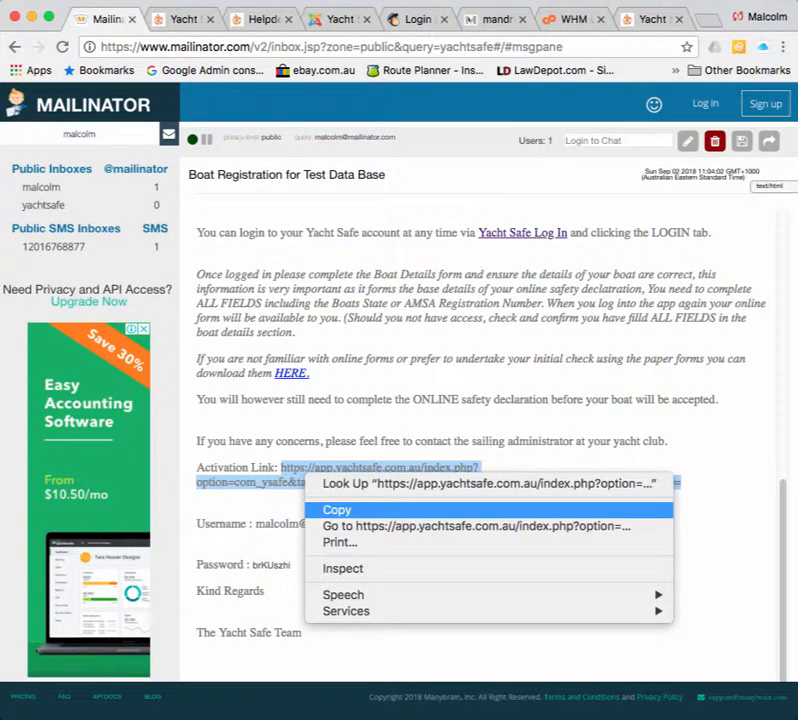
{"action": "left_click", "coordinate": [337, 510]}
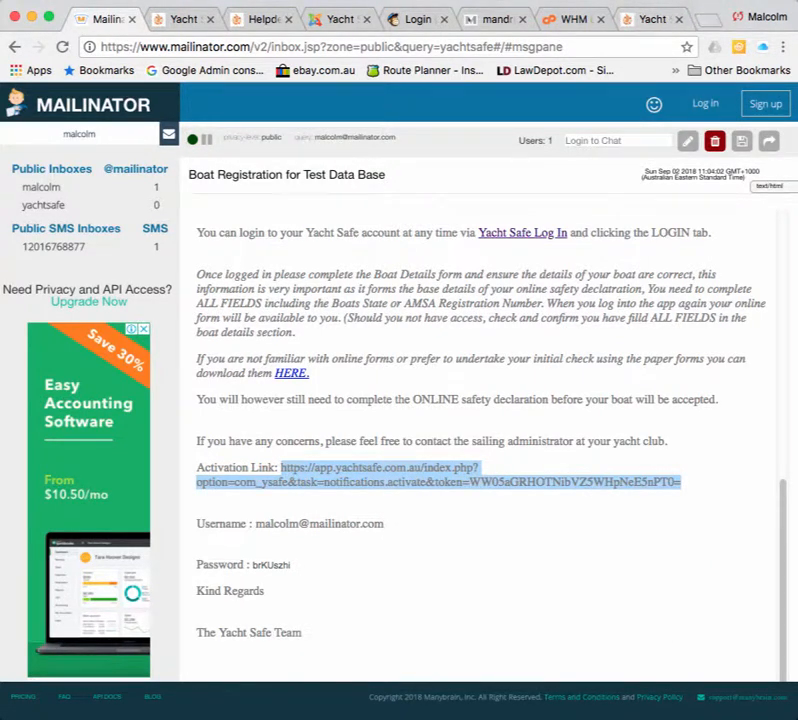
{"action": "key", "text": "super+t"}
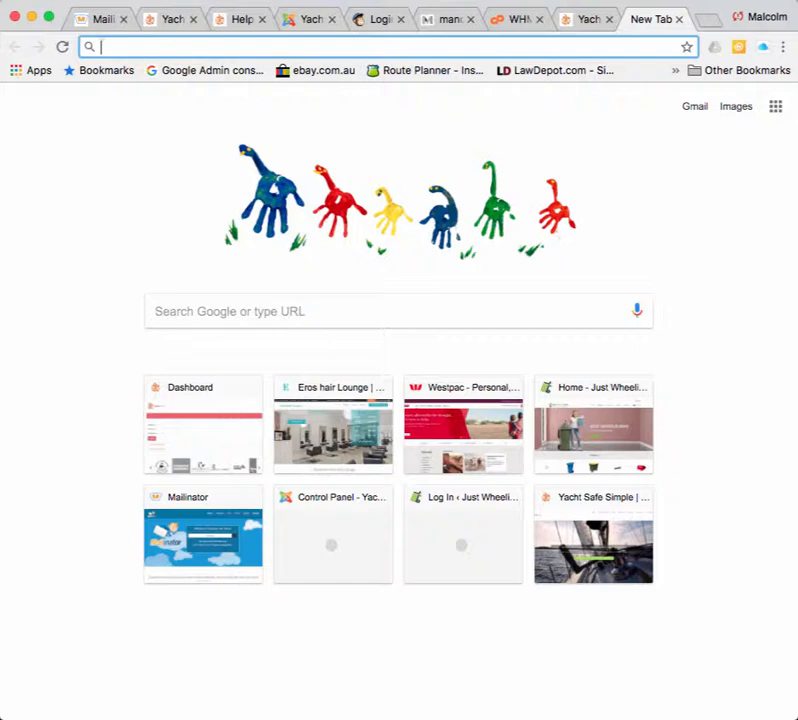
Load the copied activation link to verify the Yacht Safe account, then return to the Mailinator email.
{"action": "right_click", "coordinate": [123, 46]}
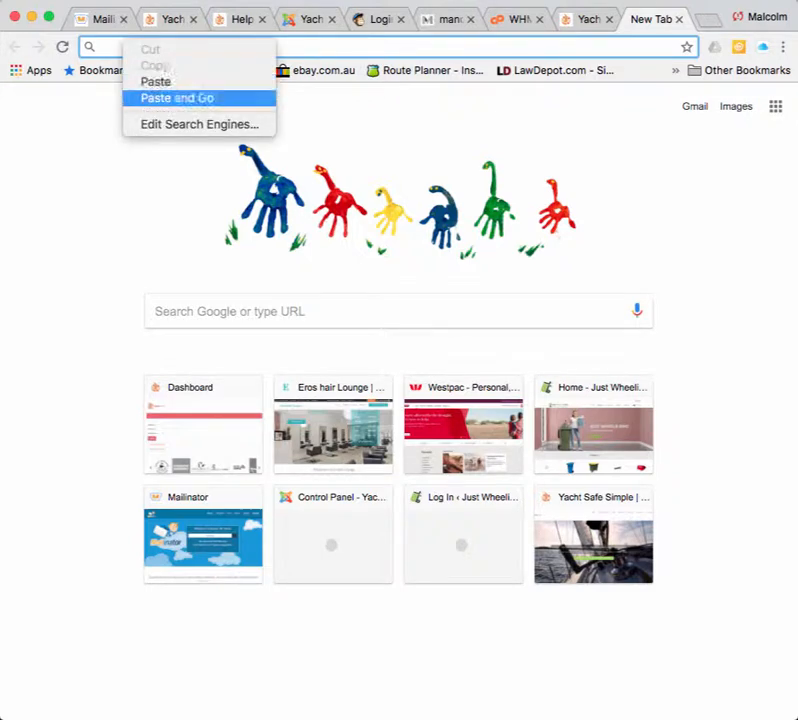
{"action": "left_click", "coordinate": [177, 97]}
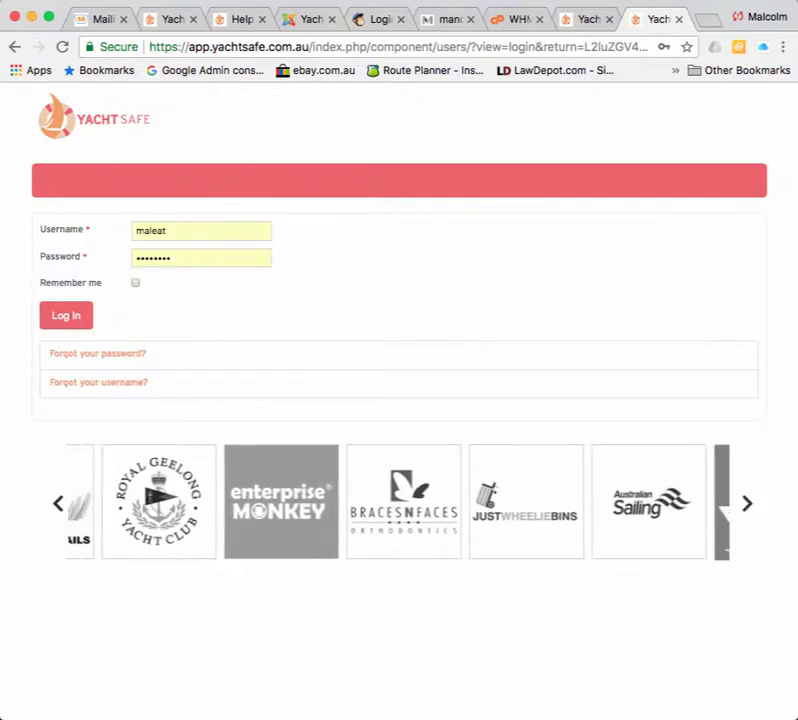
{"action": "left_click", "coordinate": [103, 19]}
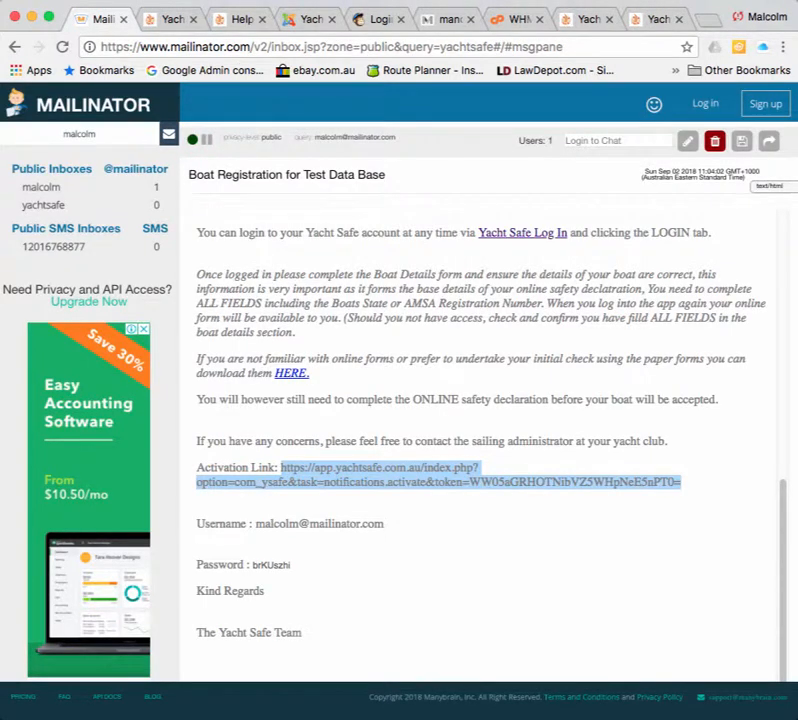
Copy the temporary password from the email and return to the Yacht Safe login page.
{"action": "left_click_drag", "start_coordinate": [291, 565], "coordinate": [267, 565]}
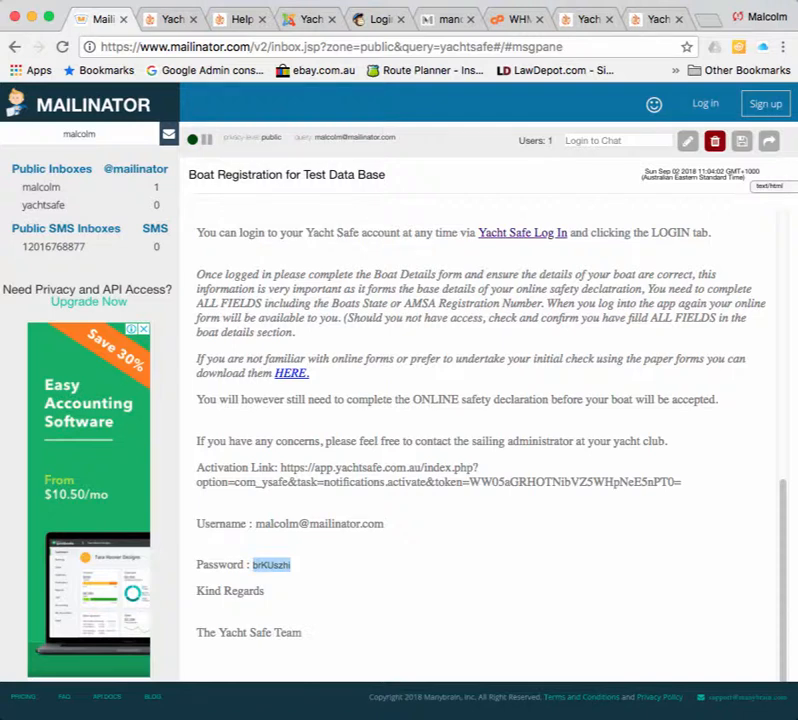
{"action": "right_click", "coordinate": [260, 564]}
{"action": "left_click", "coordinate": [290, 600]}
{"action": "left_click", "coordinate": [657, 19]}
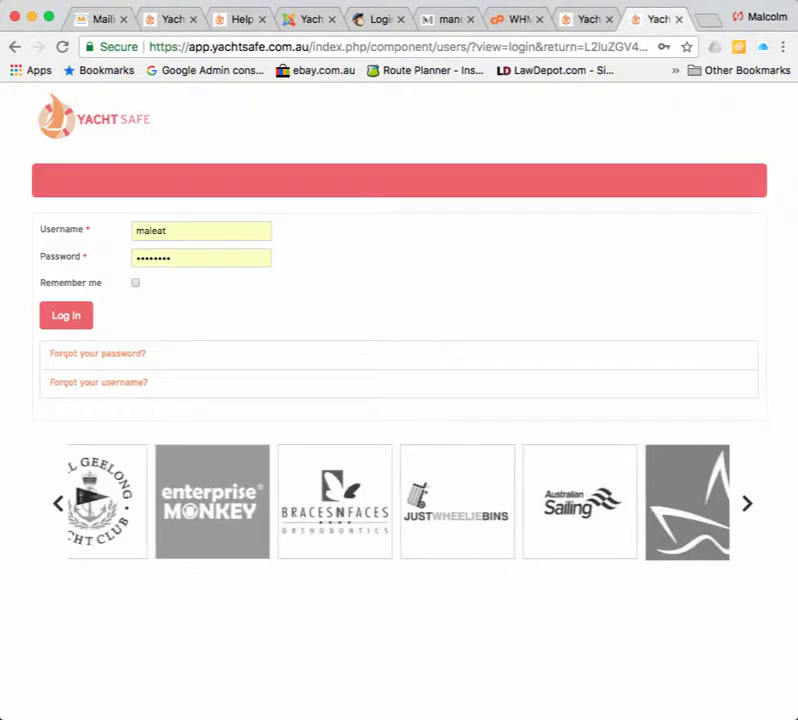
Log in with the account's e-mail address as username and the pasted temporary password.
{"action": "left_click", "coordinate": [200, 231]}
{"action": "double_click", "coordinate": [166, 231]}
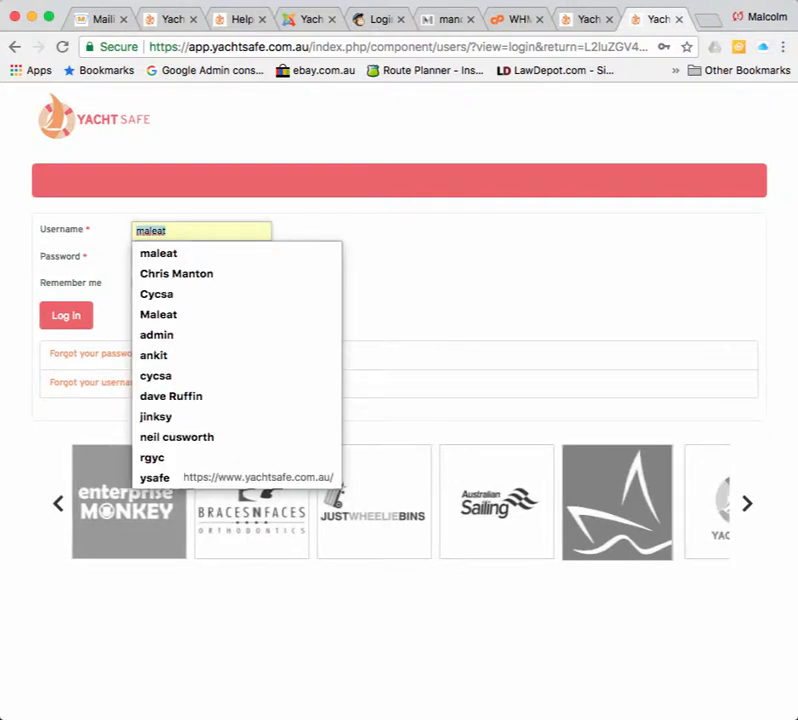
{"action": "key", "text": "BackSpace"}
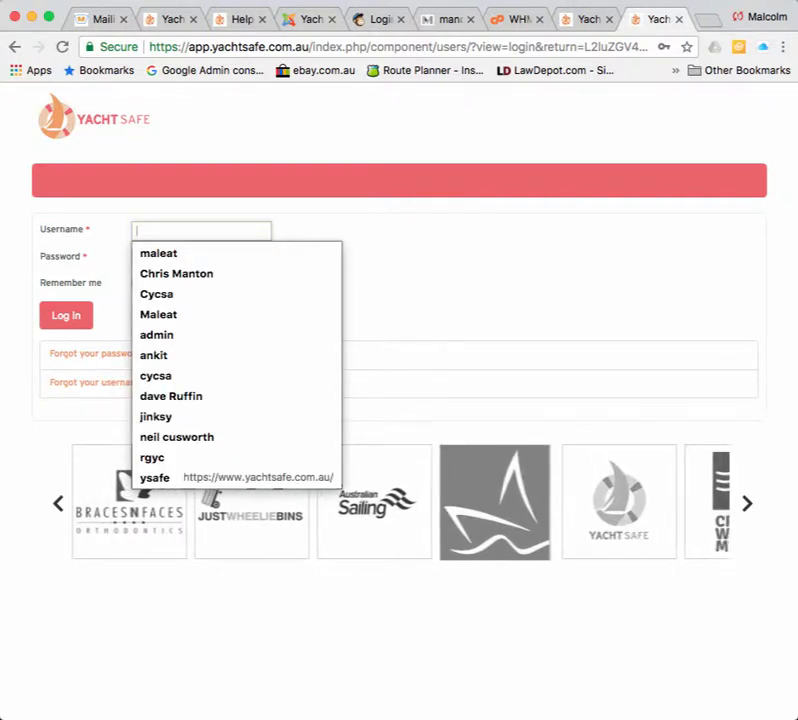
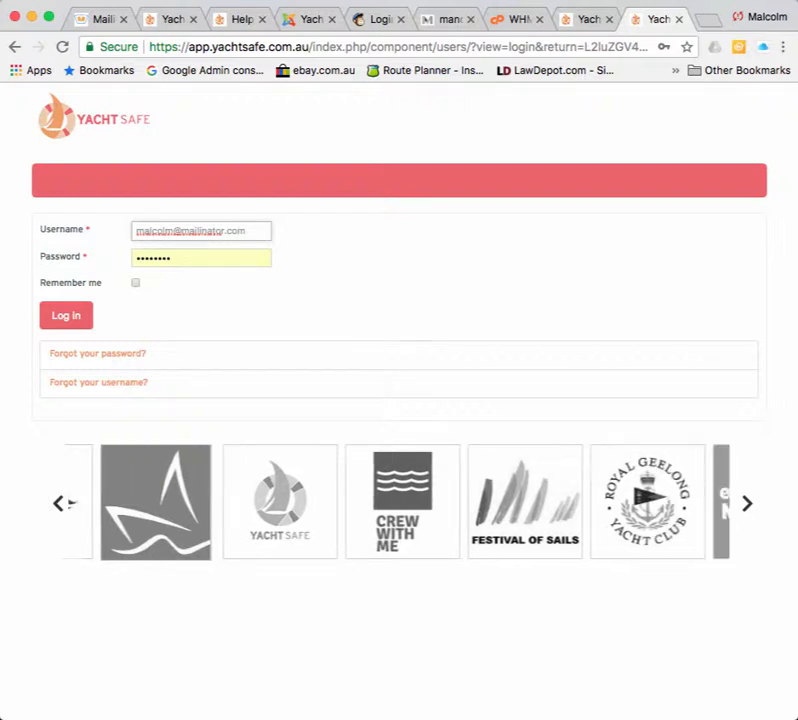
{"action": "key", "text": "Tab"}
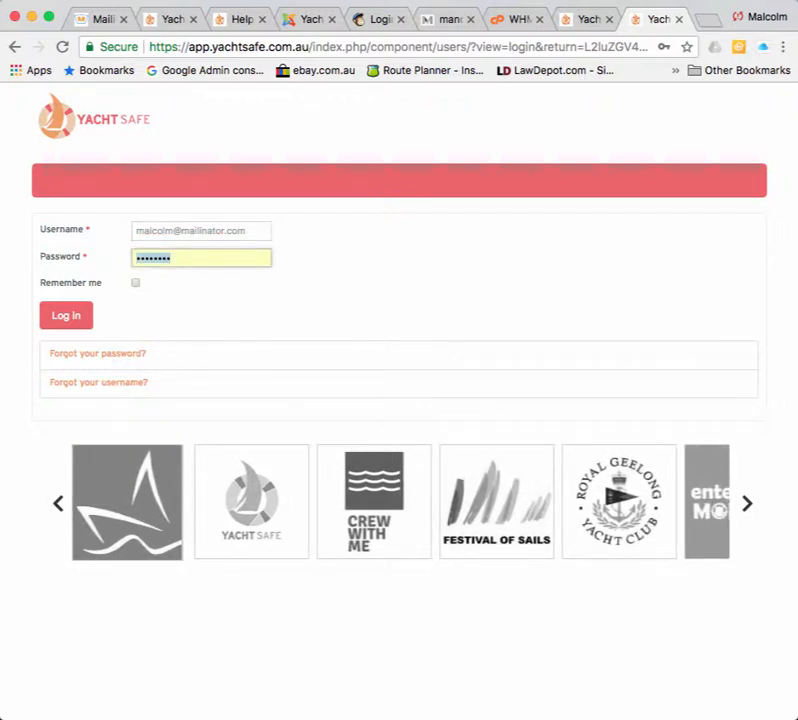
{"action": "right_click", "coordinate": [154, 256]}
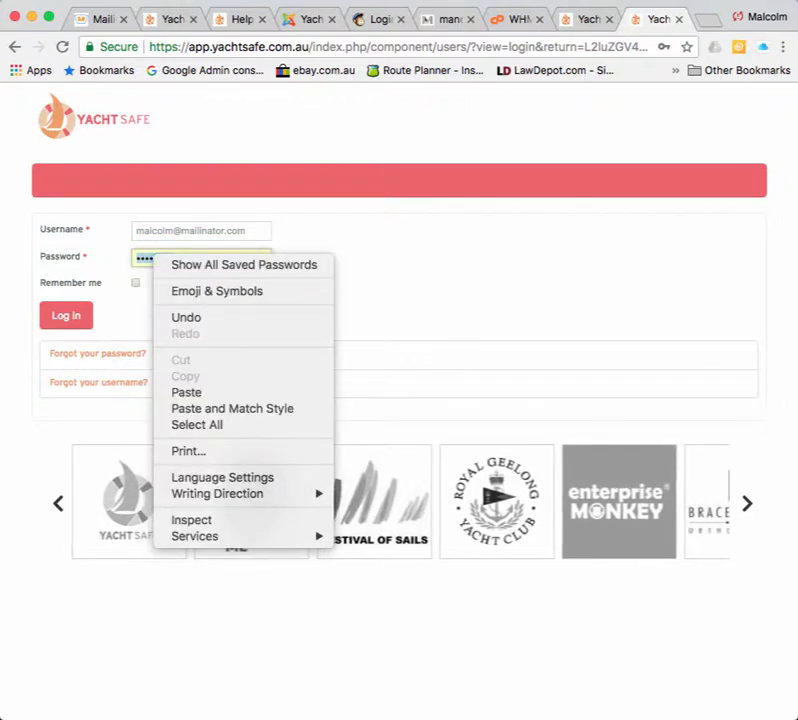
{"action": "left_click", "coordinate": [186, 392]}
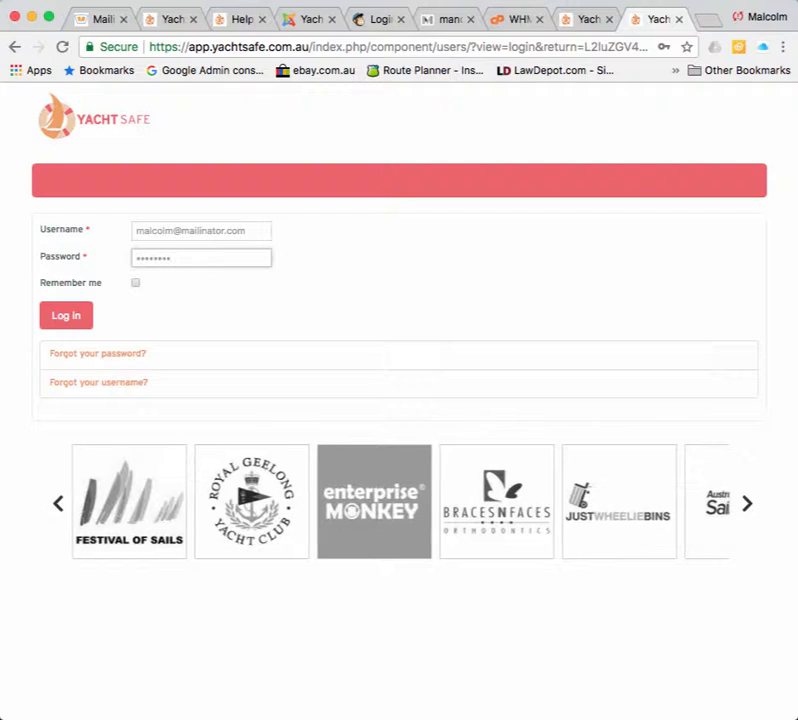
{"action": "key", "text": "Return"}
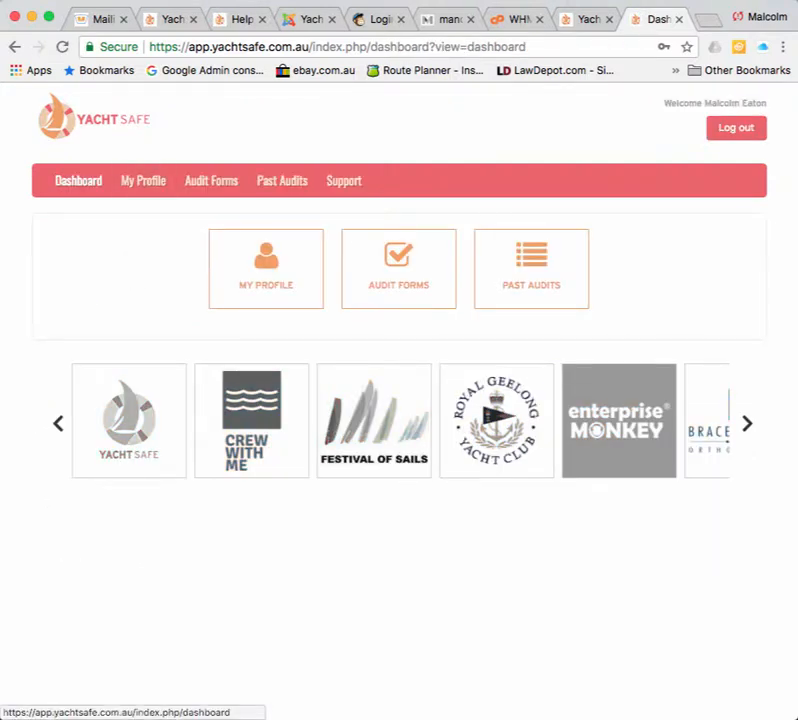
{"action": "left_click", "coordinate": [104, 19]}
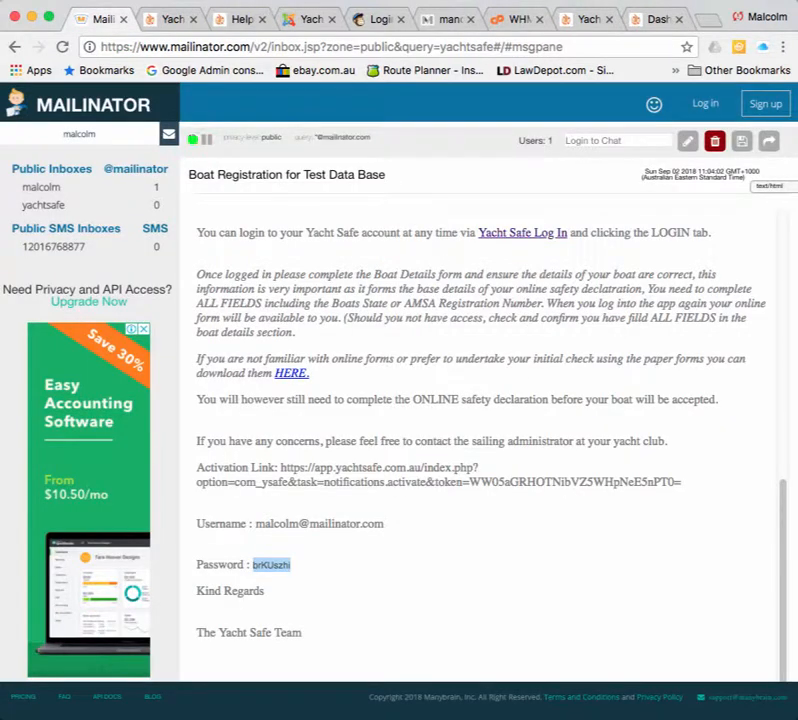
{"action": "scroll", "coordinate": [480, 430], "scroll_direction": "up", "scroll_amount": 1}
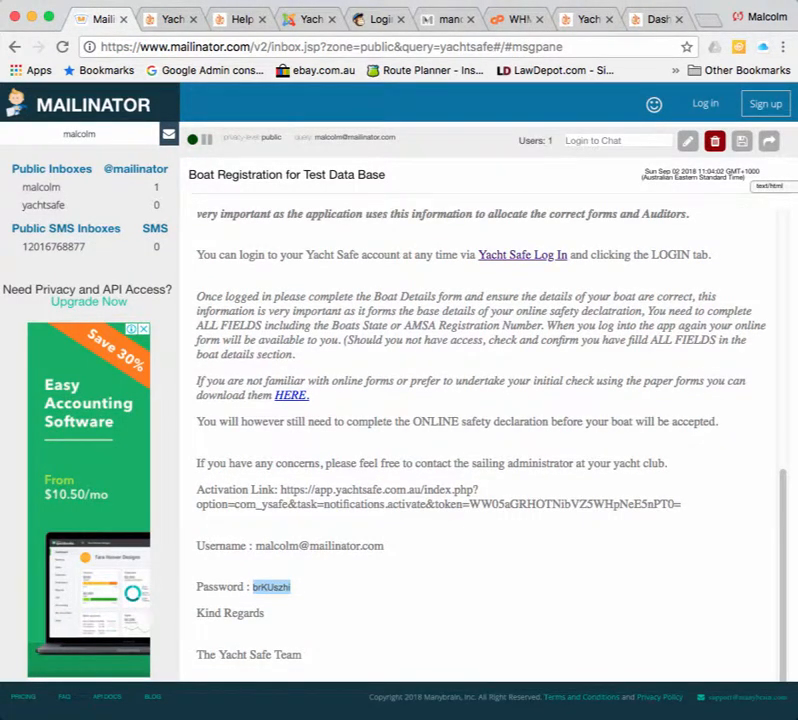
{"action": "left_click_drag", "start_coordinate": [255, 546], "coordinate": [384, 546]}
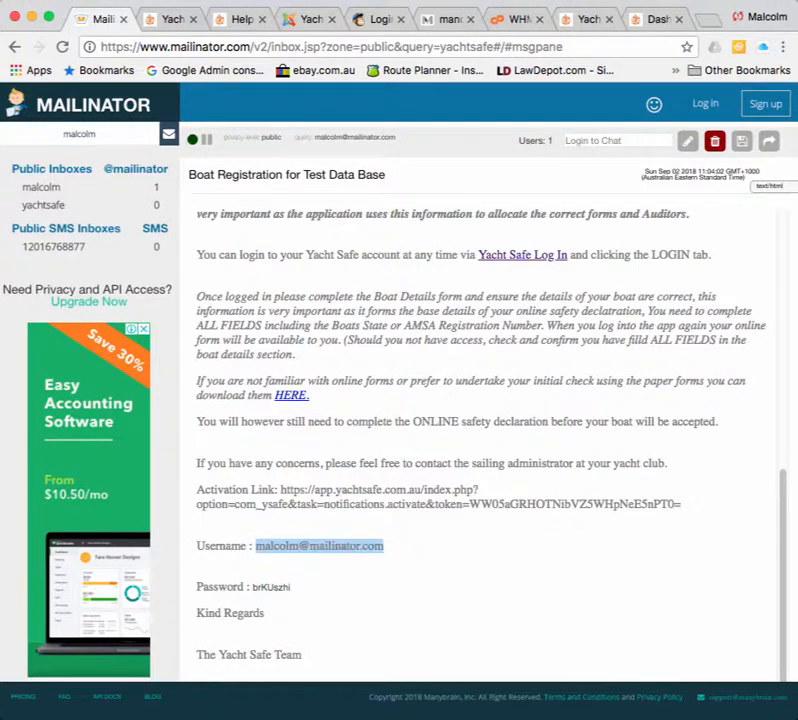
{"action": "left_click", "coordinate": [386, 548]}
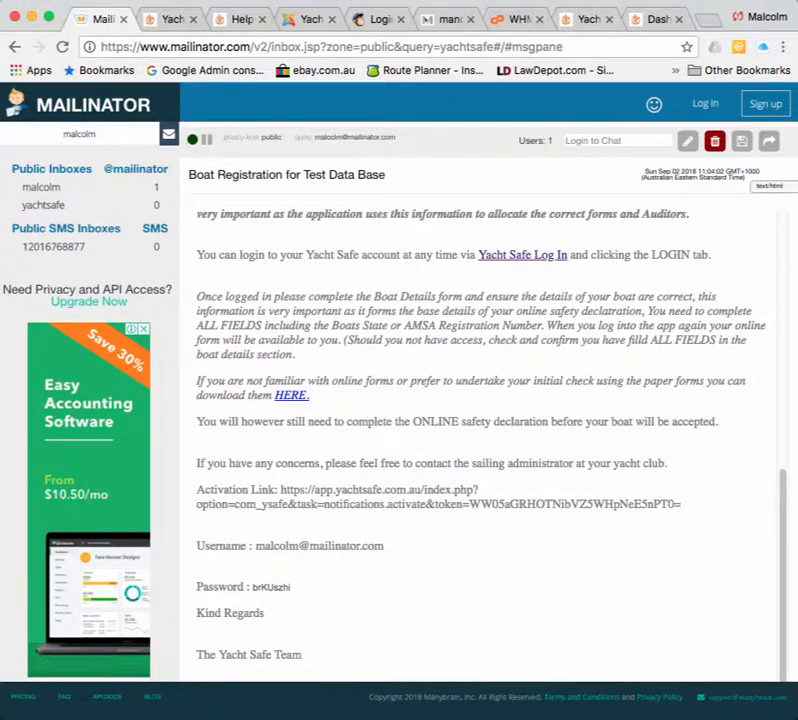
{"action": "left_click_drag", "start_coordinate": [252, 588], "coordinate": [291, 588]}
{"action": "left_click", "coordinate": [293, 589]}
{"action": "left_click_drag", "start_coordinate": [281, 490], "coordinate": [681, 504]}
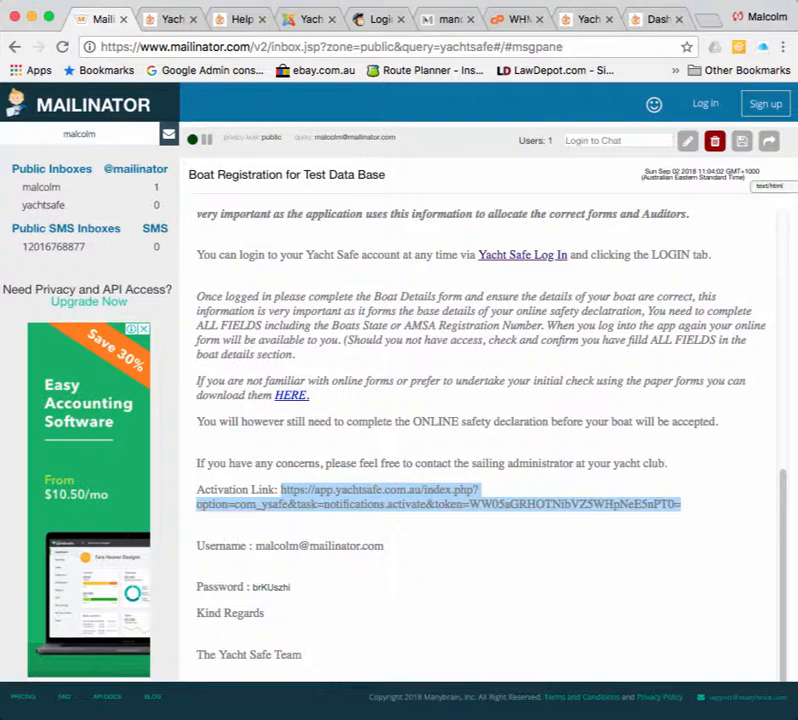
{"action": "scroll", "coordinate": [480, 440], "scroll_direction": "down", "scroll_amount": 1}
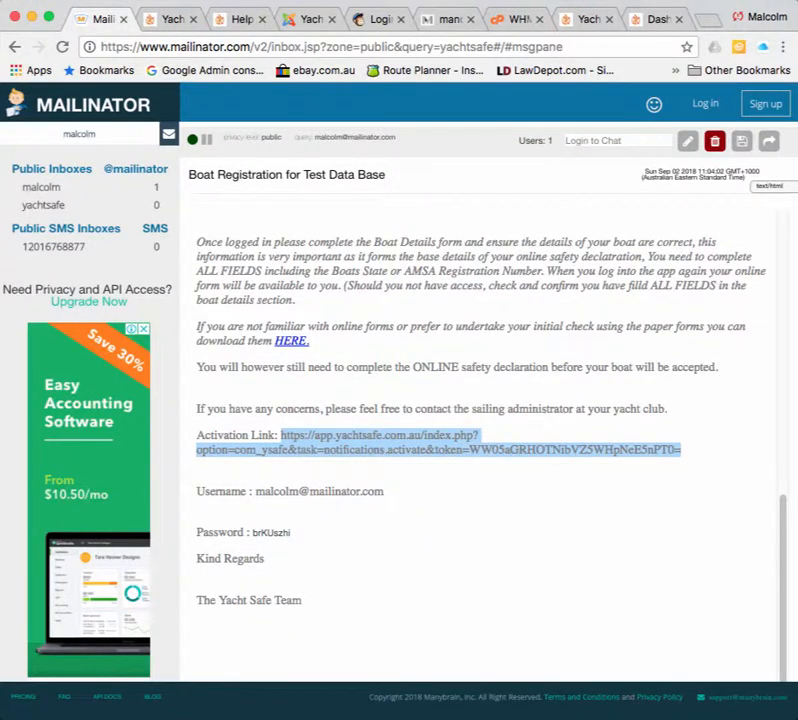
{"action": "left_click_drag", "start_coordinate": [291, 533], "coordinate": [250, 533]}
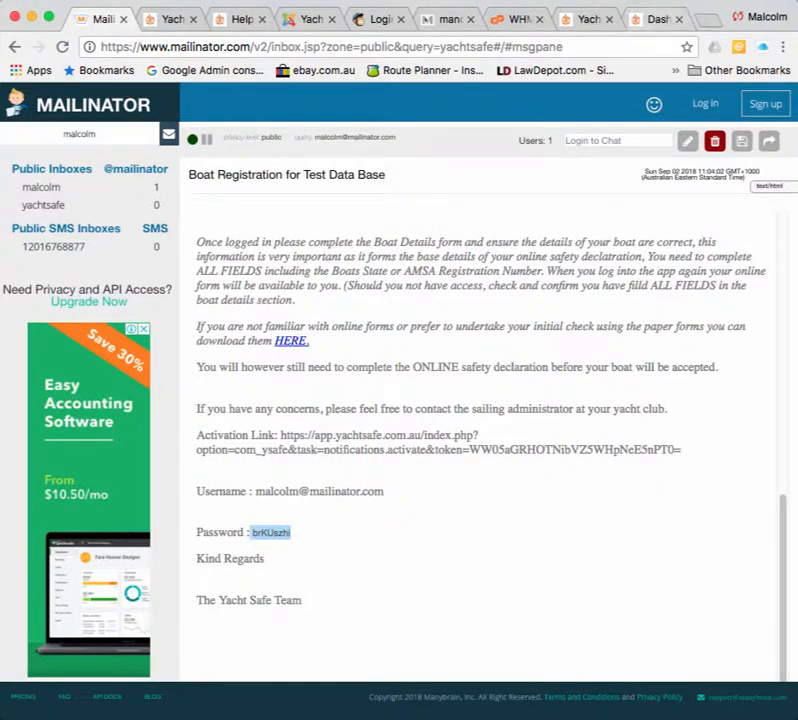
{"action": "left_click", "coordinate": [654, 19]}
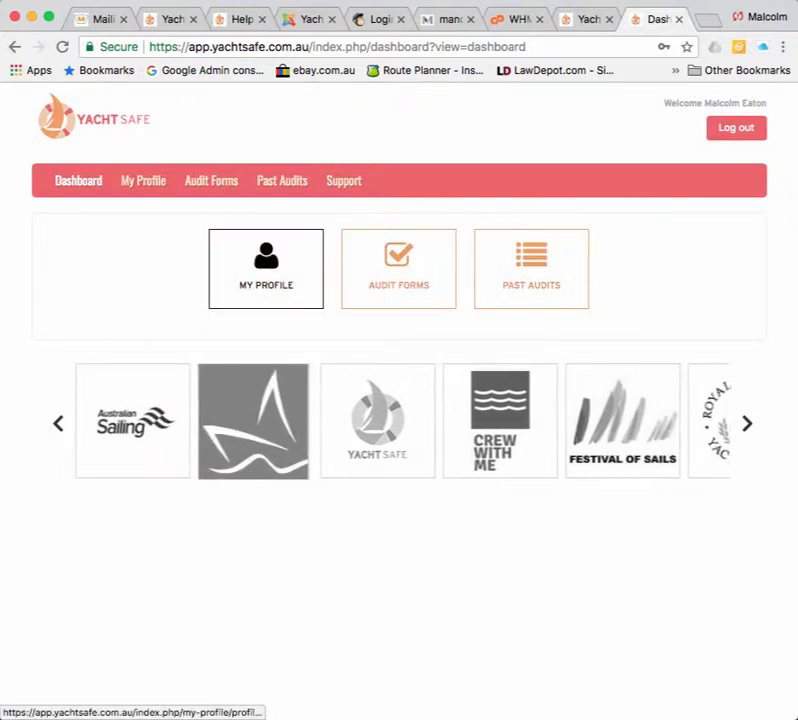
Glance at the profile page, return to the dashboard, and open the Audit Forms list.
{"action": "left_click", "coordinate": [266, 268]}
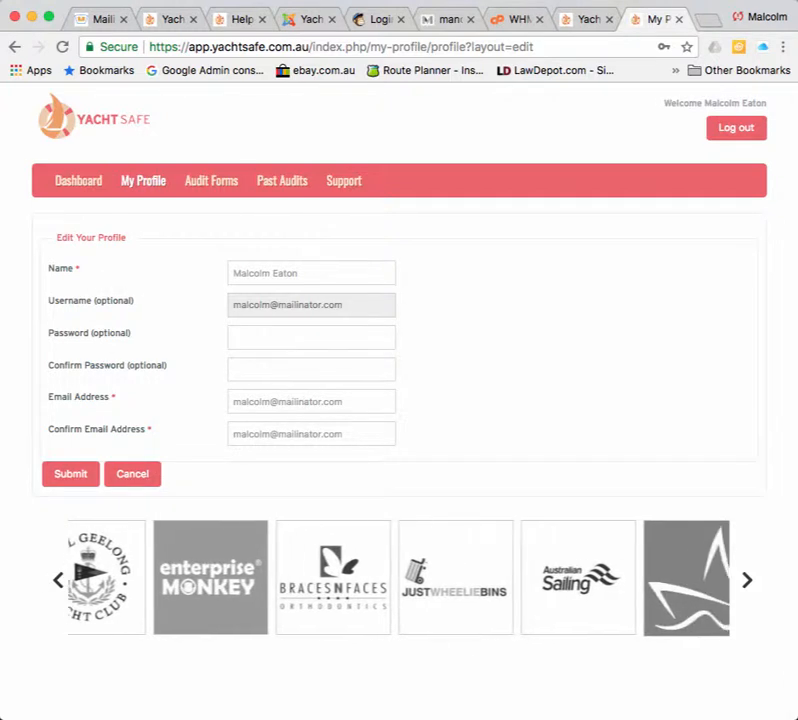
{"action": "left_click", "coordinate": [78, 180]}
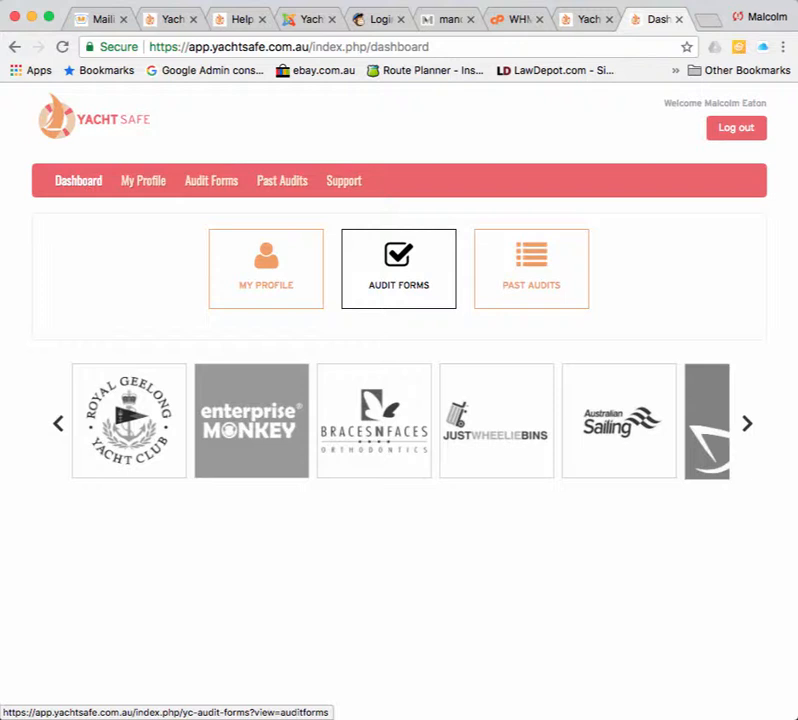
{"action": "left_click", "coordinate": [398, 268]}
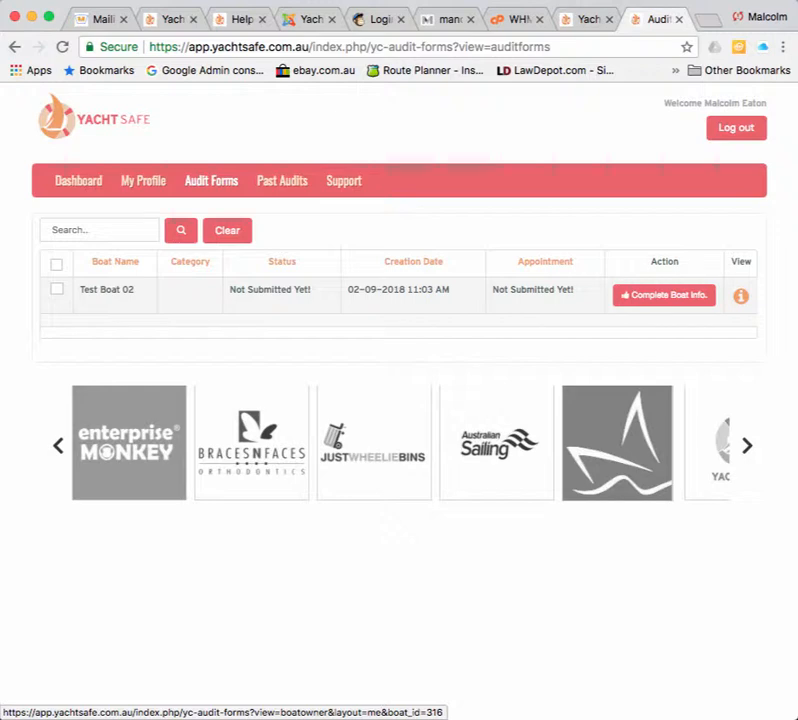
Open Test Boat 02's boat details form and launch the TopYacht registry from the Top Yacht Boat ID link.
{"action": "left_click", "coordinate": [664, 295]}
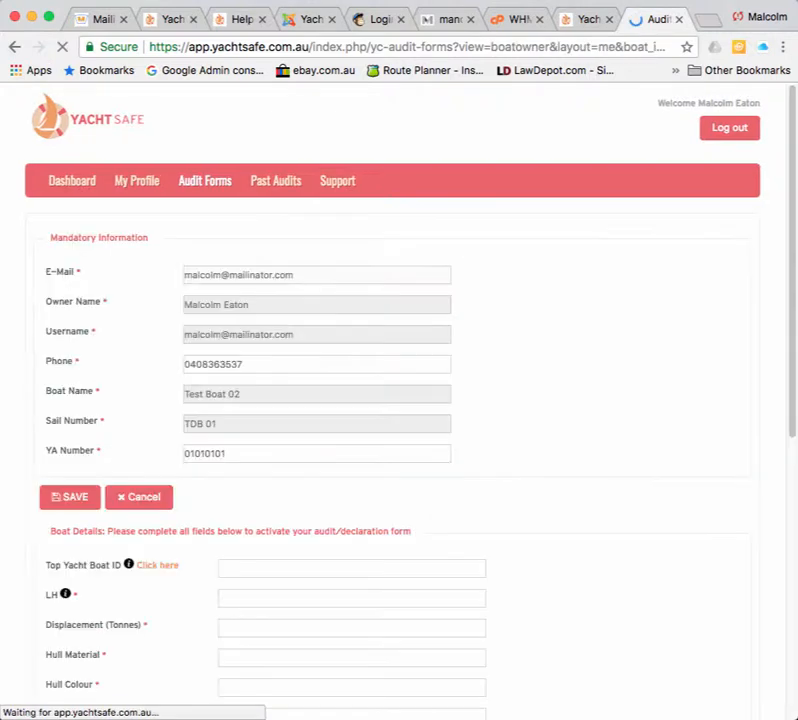
{"action": "scroll", "coordinate": [399, 400], "scroll_direction": "down", "scroll_amount": 1}
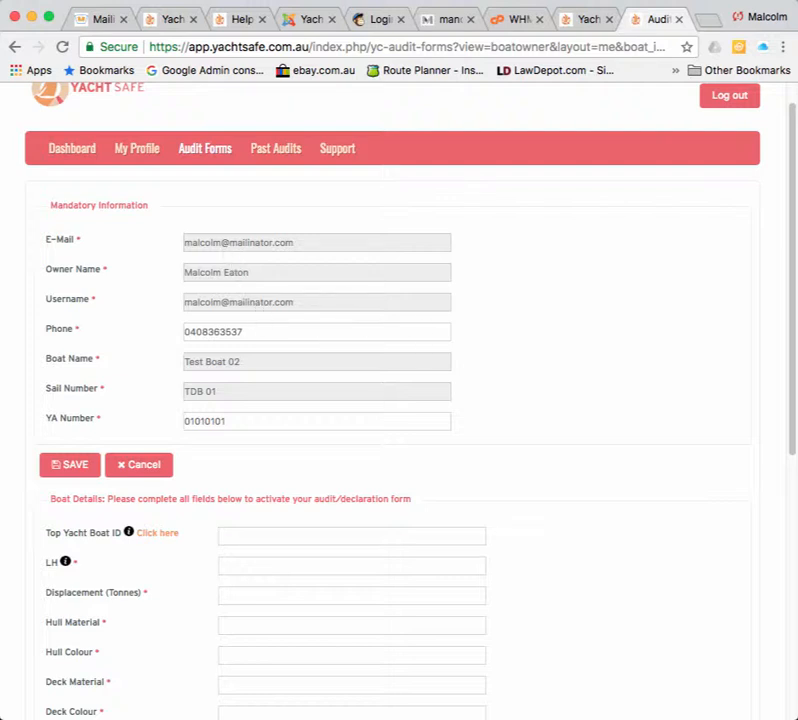
{"action": "scroll", "coordinate": [399, 400], "scroll_direction": "down", "scroll_amount": 4}
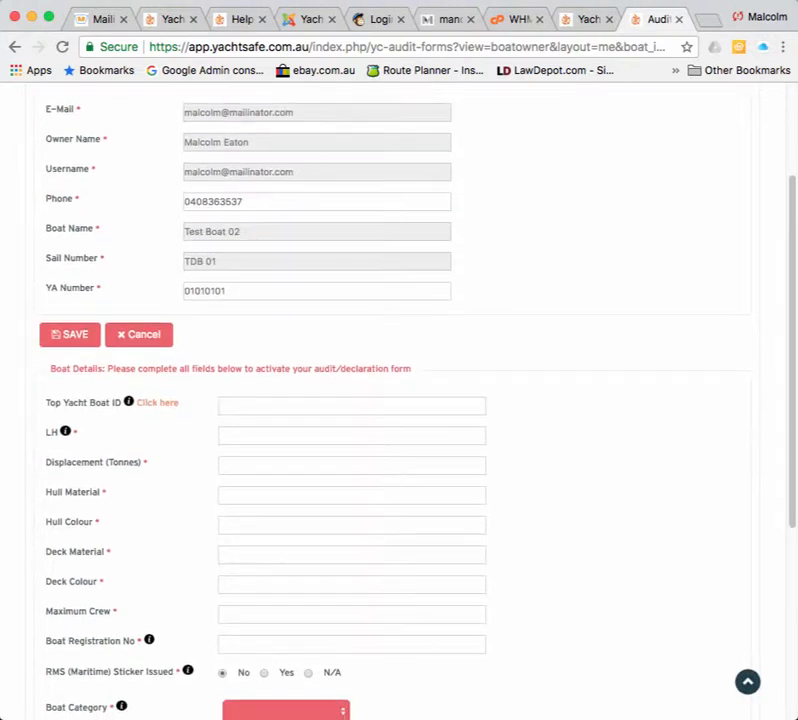
{"action": "scroll", "coordinate": [399, 400], "scroll_direction": "down", "scroll_amount": 4}
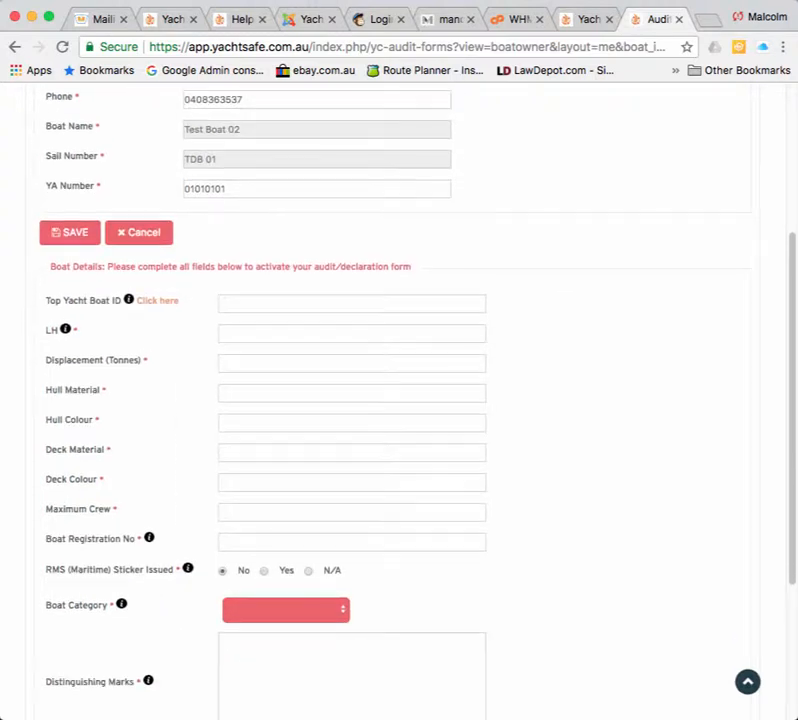
{"action": "scroll", "coordinate": [399, 400], "scroll_direction": "down", "scroll_amount": 1}
{"action": "scroll", "coordinate": [399, 400], "scroll_direction": "down", "scroll_amount": 1}
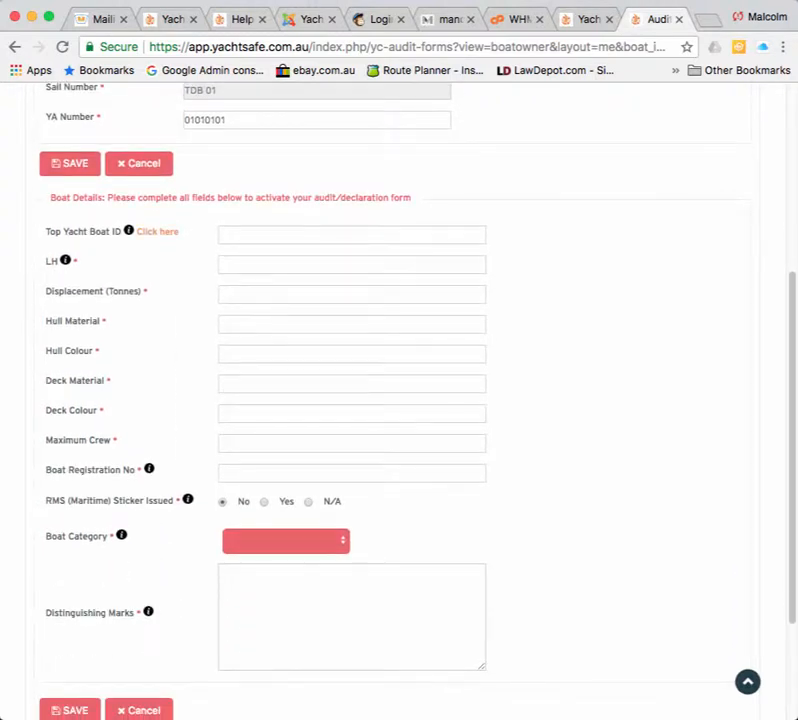
{"action": "scroll", "coordinate": [399, 400], "scroll_direction": "down", "scroll_amount": 1}
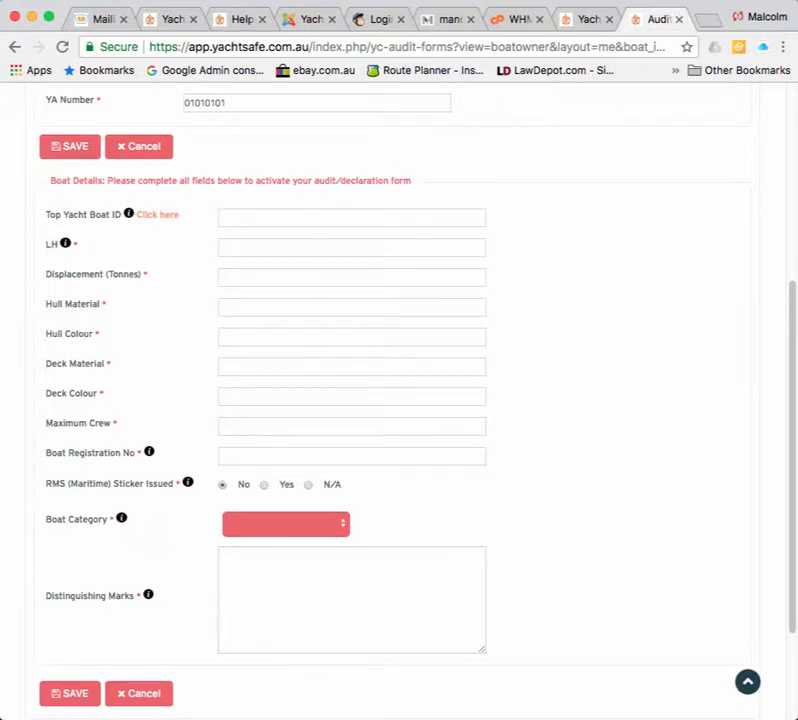
{"action": "mouse_move", "coordinate": [129, 214]}
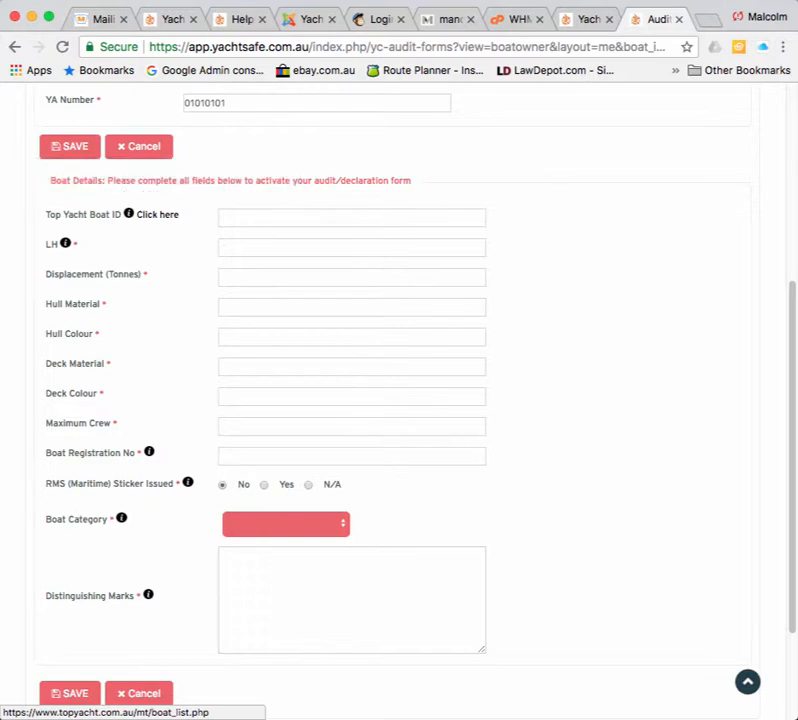
{"action": "left_click", "coordinate": [157, 214]}
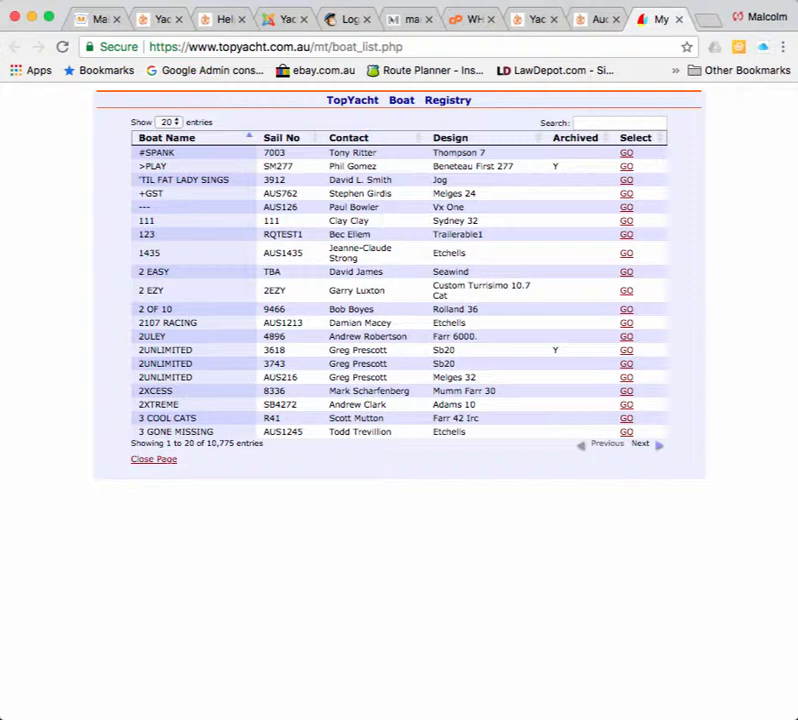
Search the registry for 'celestial' and open the CELESTIAL-G3 boat page.
{"action": "left_click", "coordinate": [620, 123]}
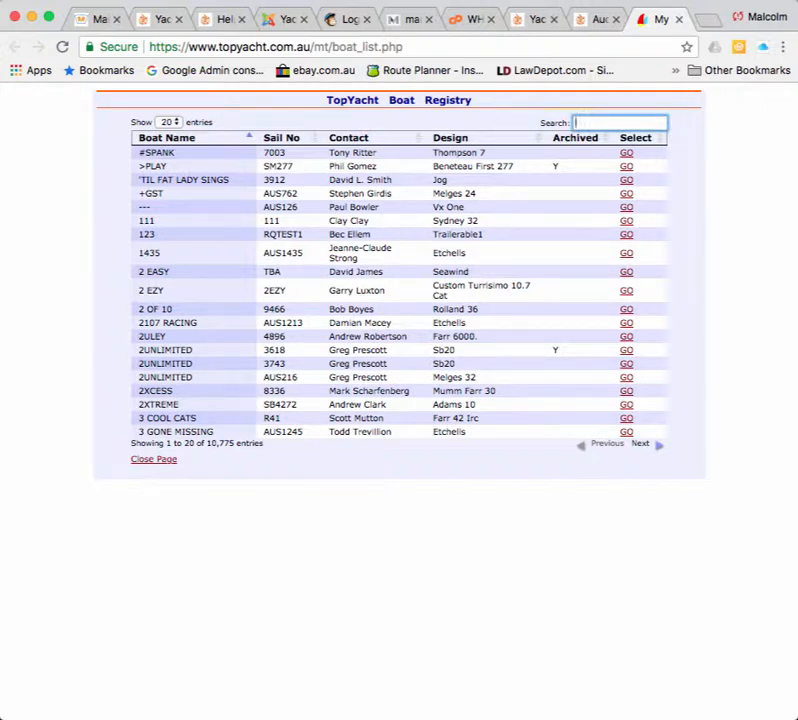
{"action": "type", "text": "cele"}
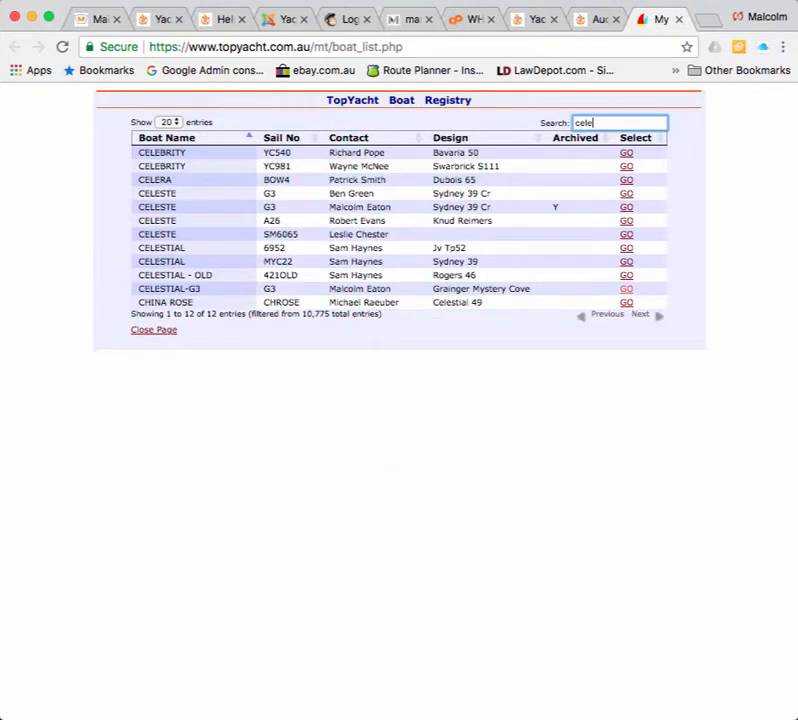
{"action": "type", "text": "stial"}
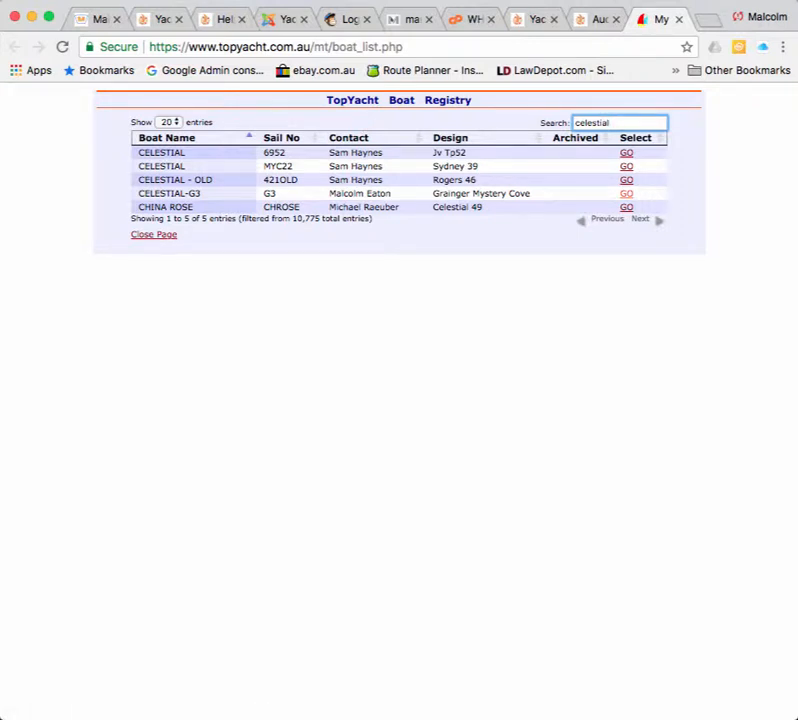
{"action": "left_click_drag", "start_coordinate": [139, 194], "coordinate": [531, 194]}
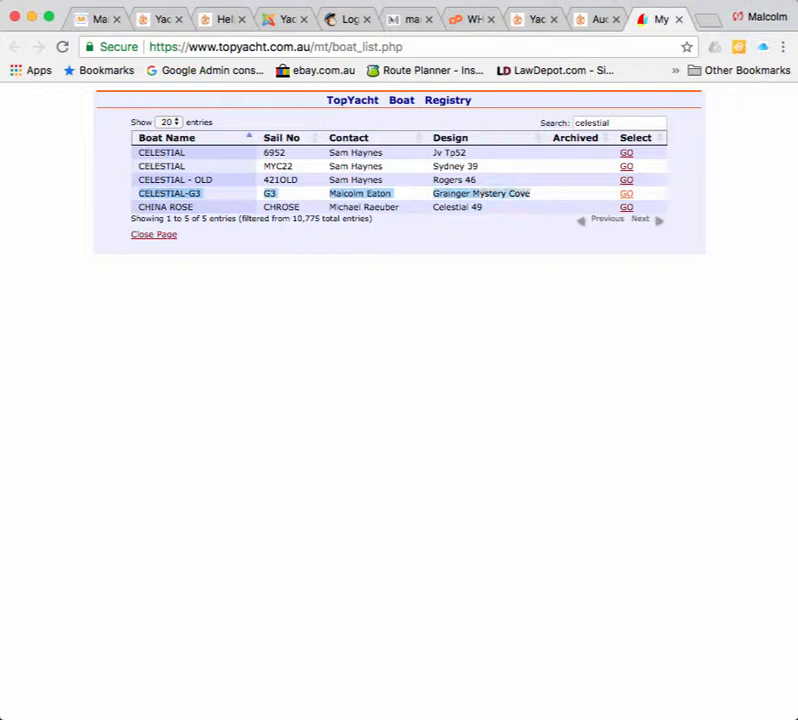
{"action": "left_click", "coordinate": [626, 193]}
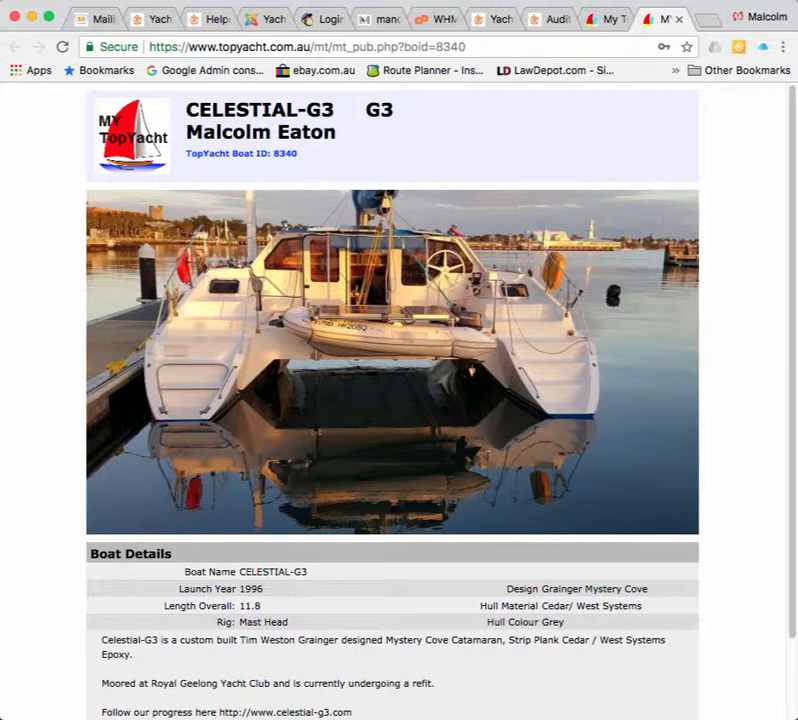
Copy CELESTIAL-G3's TopYacht Boat ID 8340 and return to the Yacht Safe form.
{"action": "left_click_drag", "start_coordinate": [186, 153], "coordinate": [297, 153]}
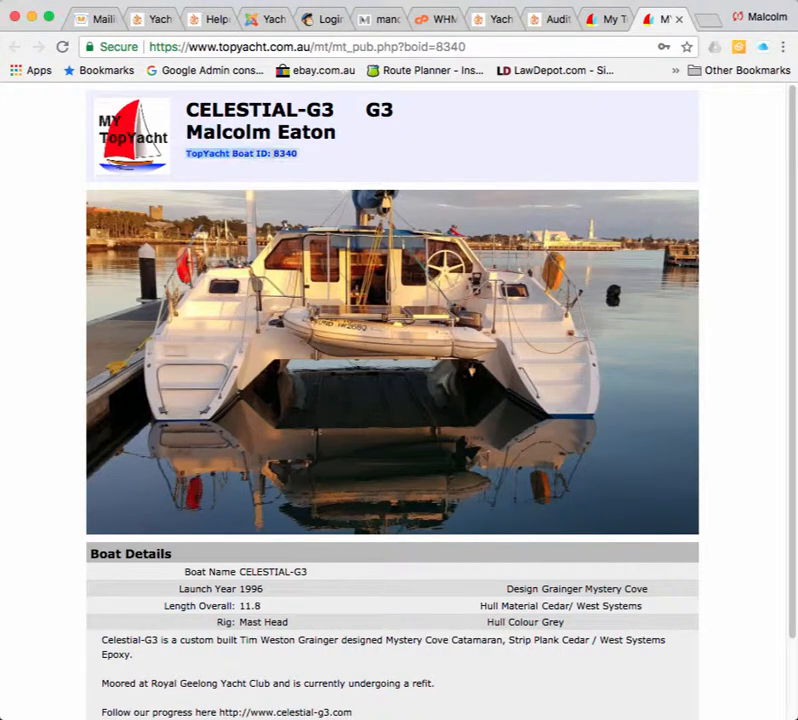
{"action": "left_click", "coordinate": [305, 154]}
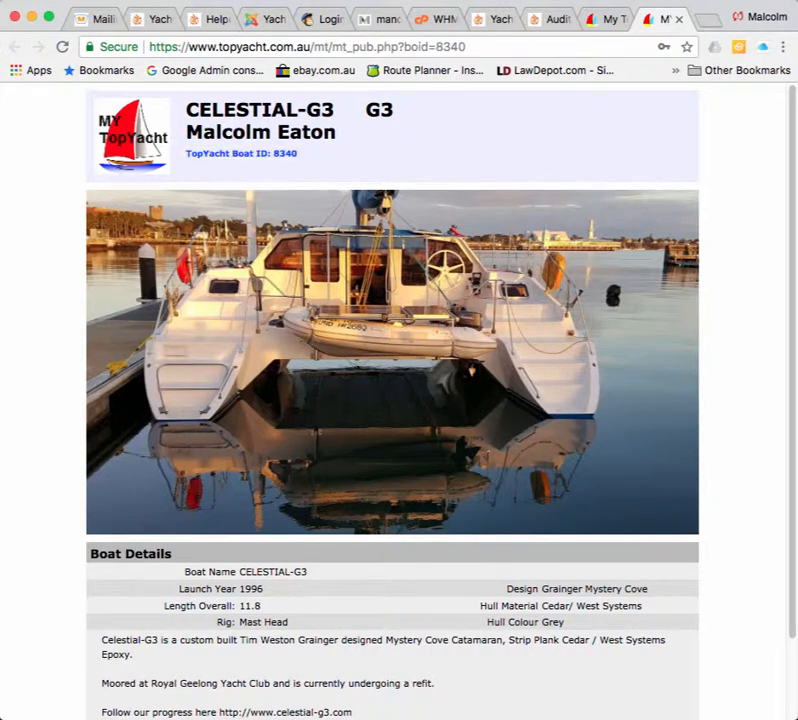
{"action": "left_click_drag", "start_coordinate": [281, 154], "coordinate": [273, 154]}
{"action": "right_click", "coordinate": [280, 154]}
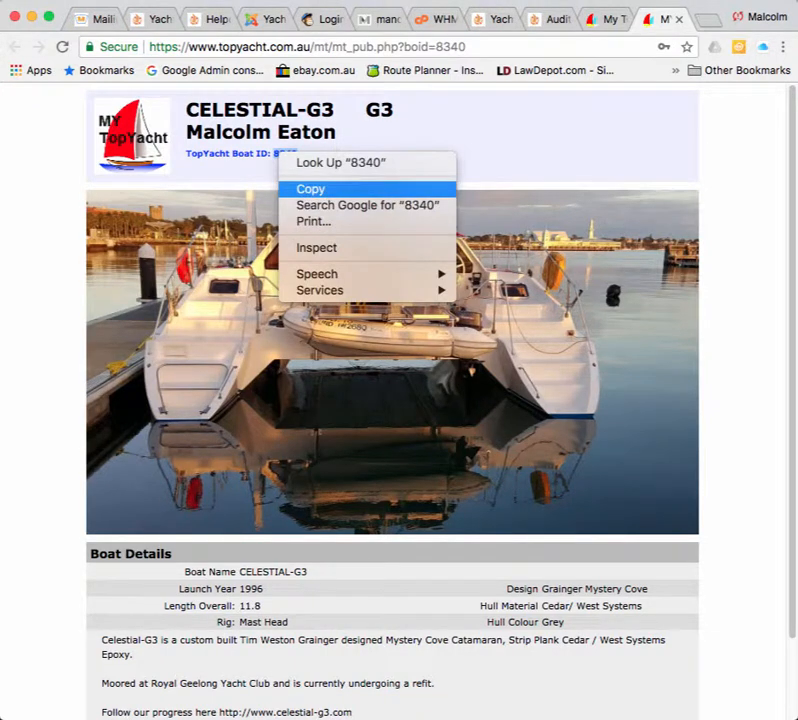
{"action": "left_click", "coordinate": [310, 189]}
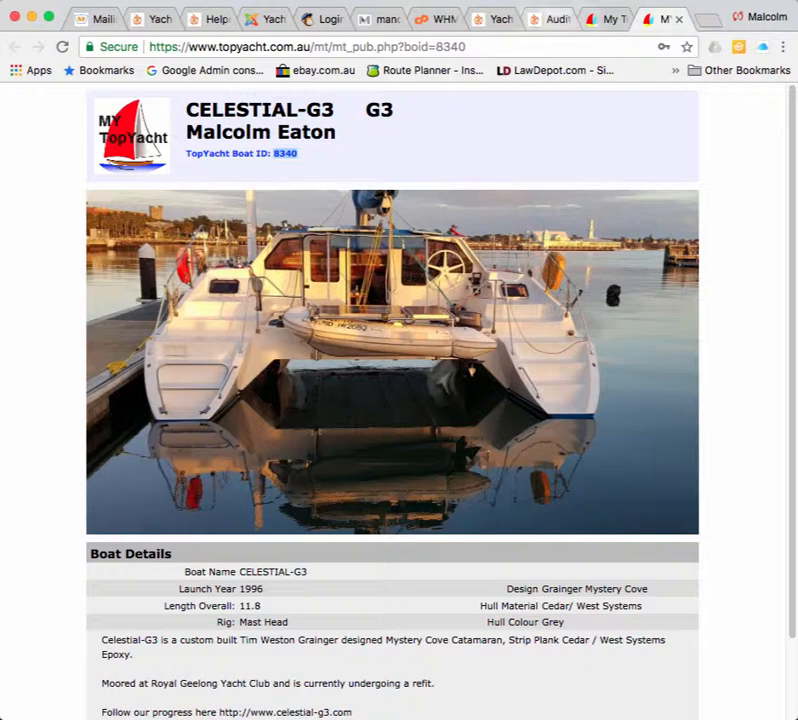
{"action": "left_click", "coordinate": [555, 19]}
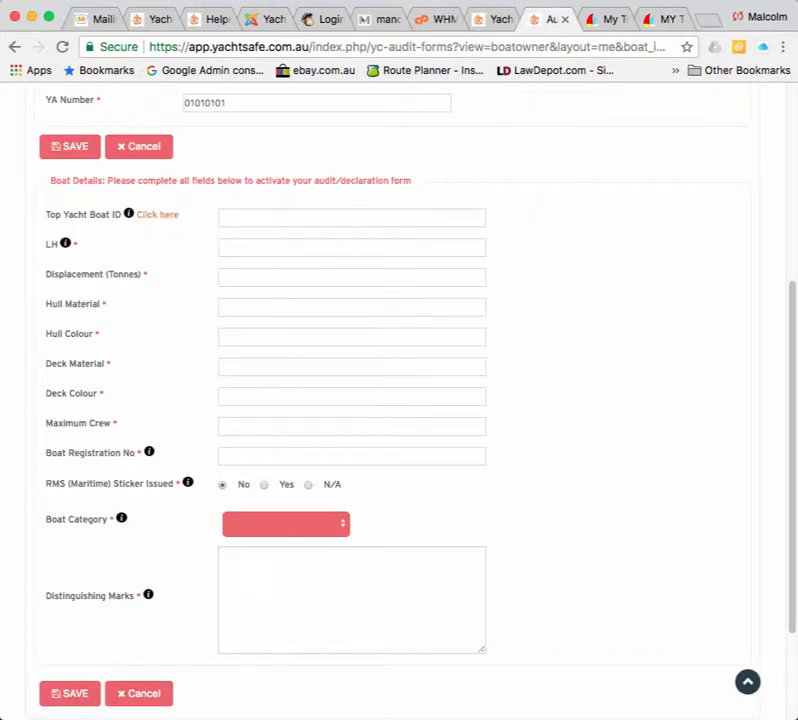
Paste 8340 into Top Yacht Boat ID, then replace it with 01010101.
{"action": "right_click", "coordinate": [229, 216]}
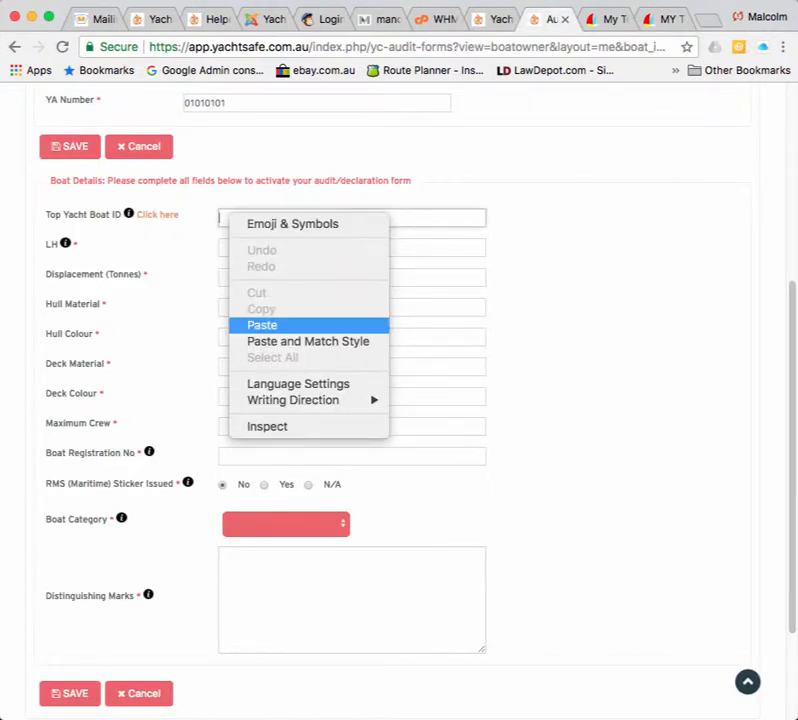
{"action": "left_click", "coordinate": [262, 325]}
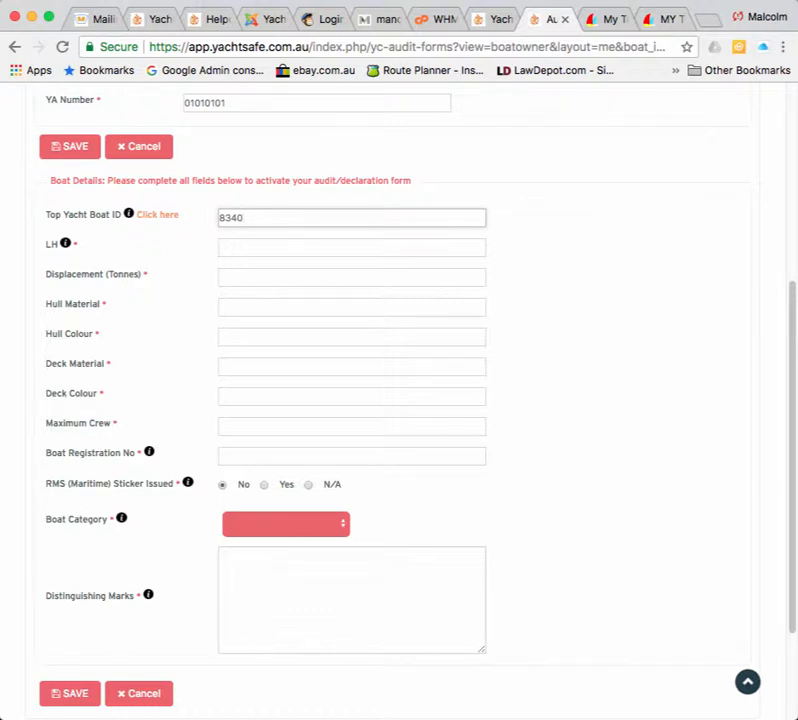
{"action": "key", "text": "super+a"}
{"action": "type", "text": "01010101"}
{"action": "key", "text": "Tab"}
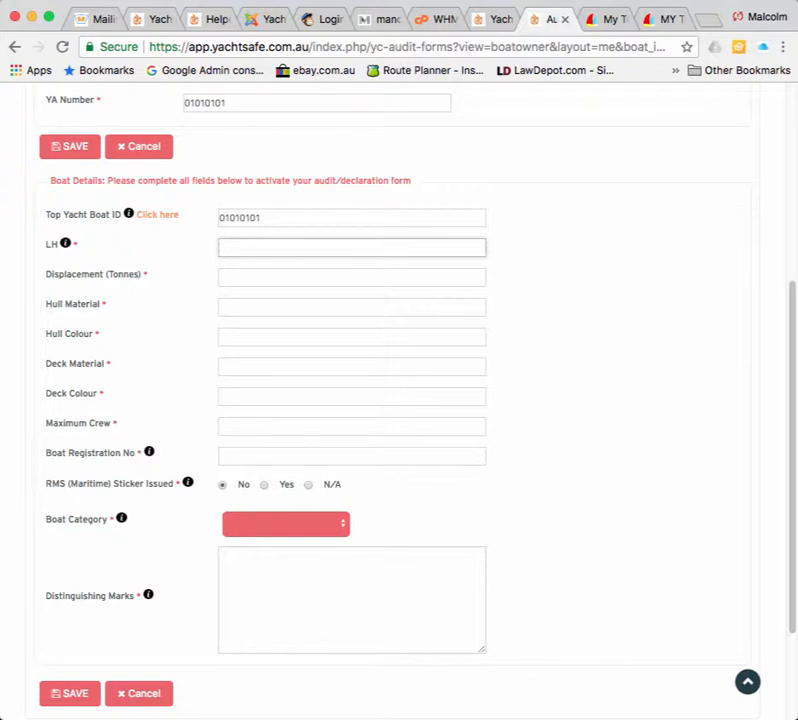
{"action": "mouse_move", "coordinate": [65, 243]}
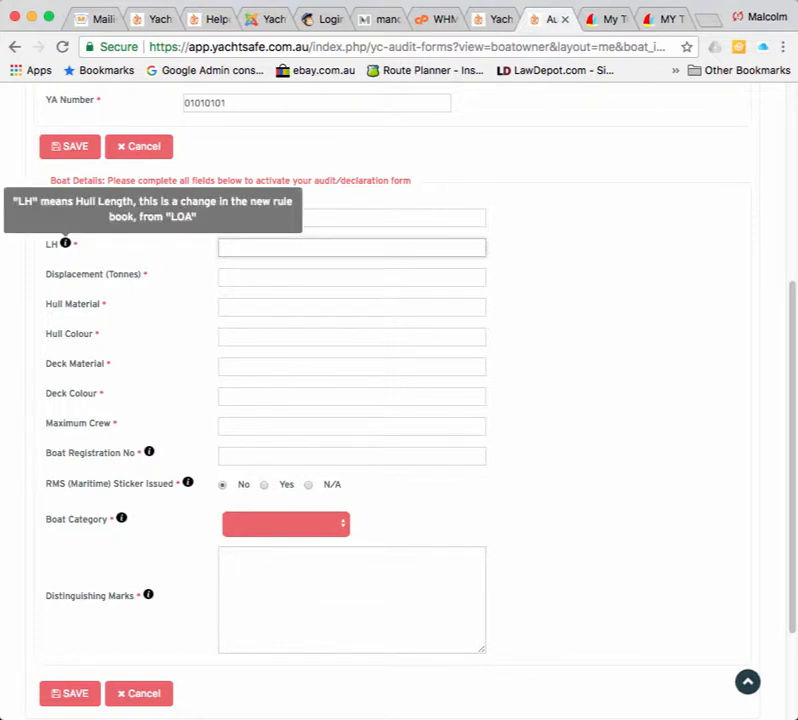
{"action": "mouse_move", "coordinate": [149, 452]}
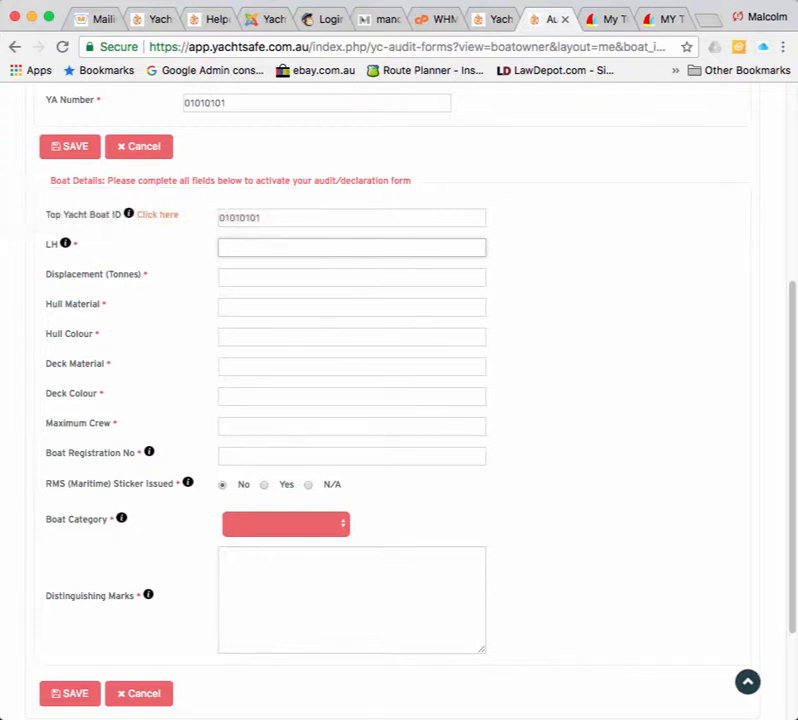
Enter LH 12 and displacement 6 tonnes.
{"action": "type", "text": "12"}
{"action": "key", "text": "Tab"}
{"action": "type", "text": "6"}
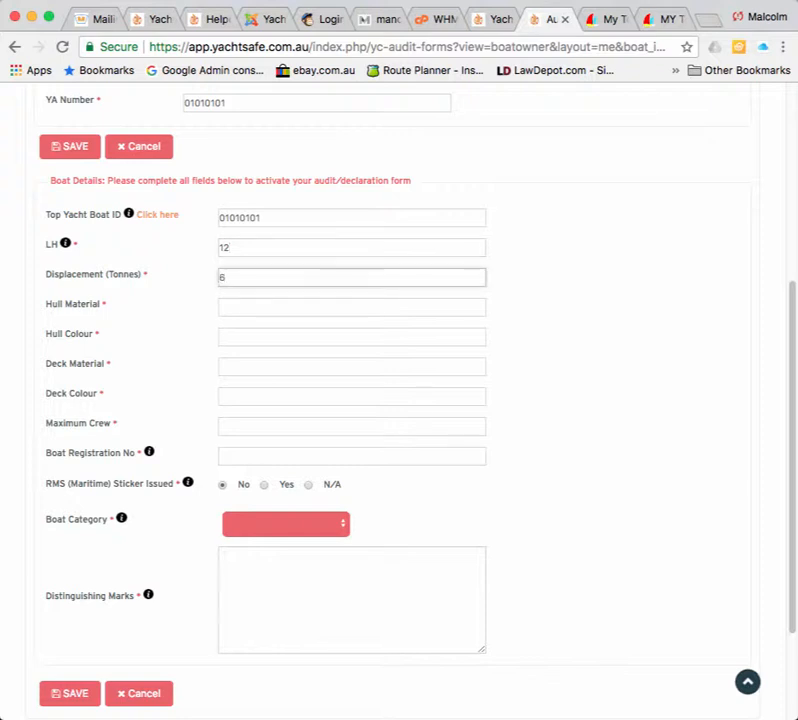
{"action": "key", "text": "Tab"}
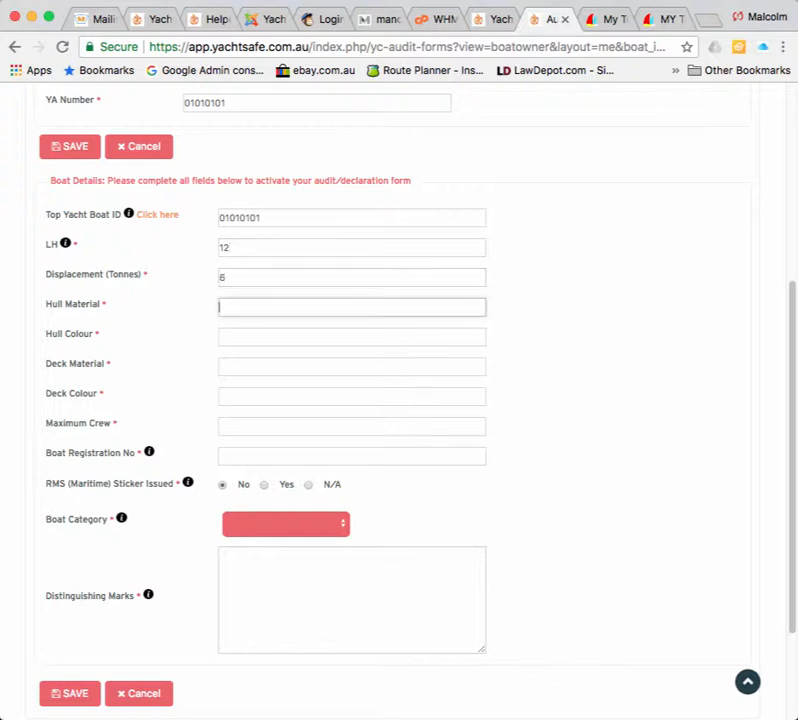
Set hull and deck material to Cedar and both colours to Grey.
{"action": "type", "text": "Cedar"}
{"action": "key", "text": "Tab"}
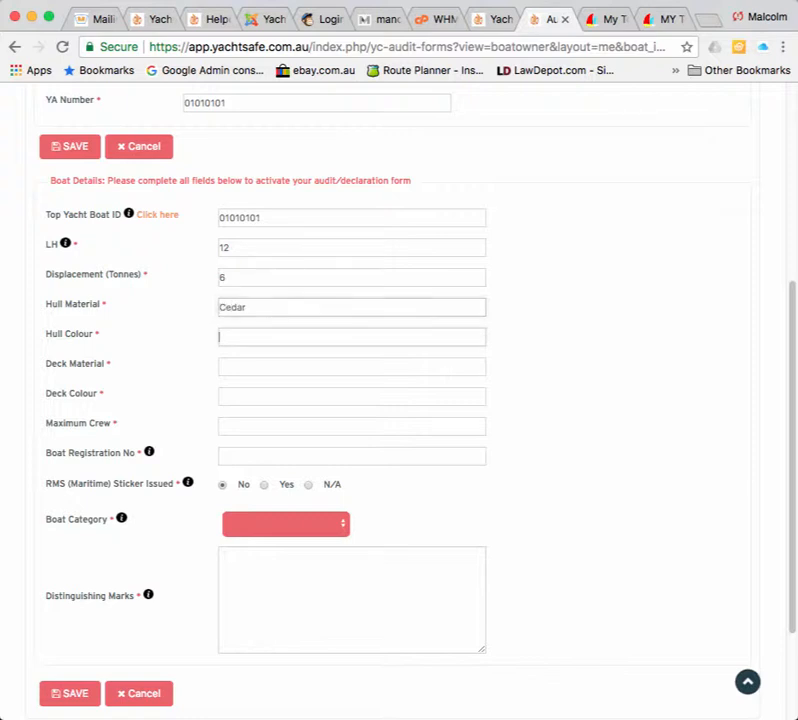
{"action": "type", "text": "Gr"}
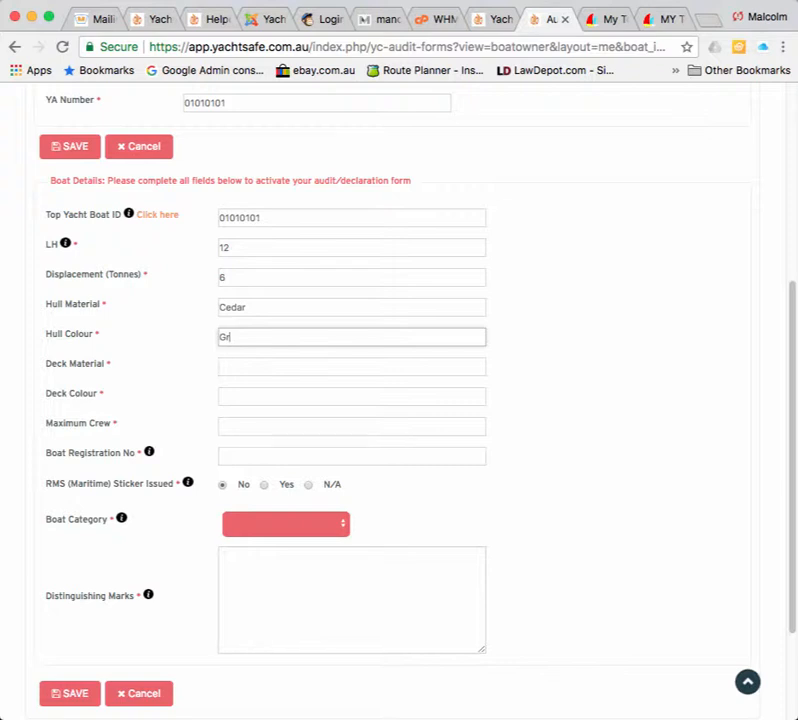
{"action": "type", "text": "ey"}
{"action": "key", "text": "Tab"}
{"action": "type", "text": "C"}
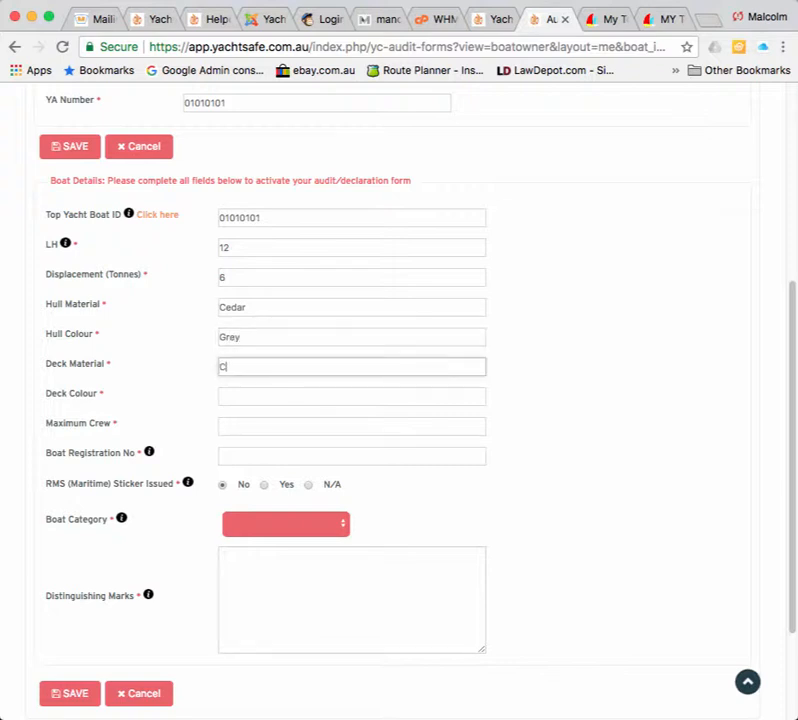
{"action": "type", "text": "edar"}
{"action": "key", "text": "Tab"}
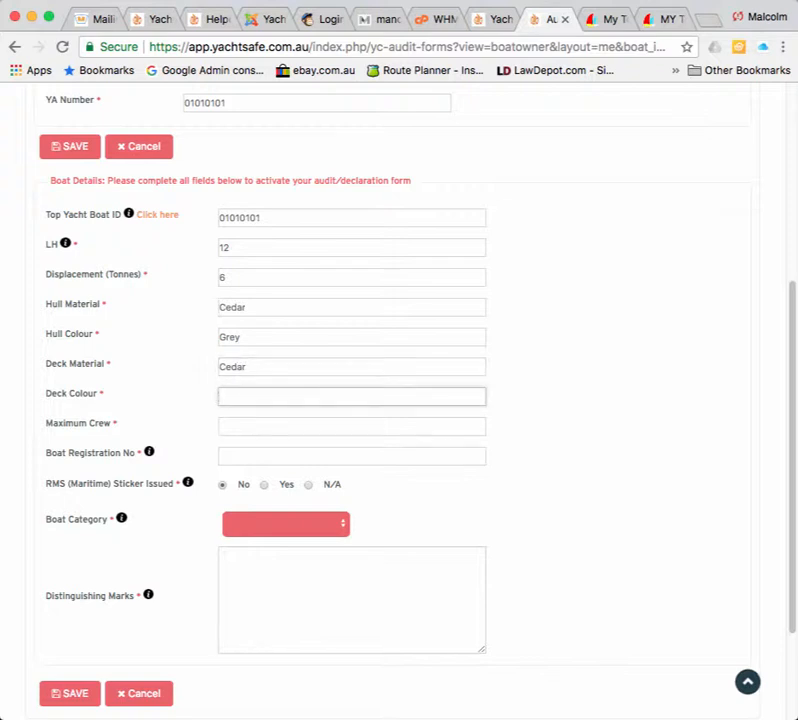
{"action": "type", "text": "Grey"}
{"action": "key", "text": "Tab"}
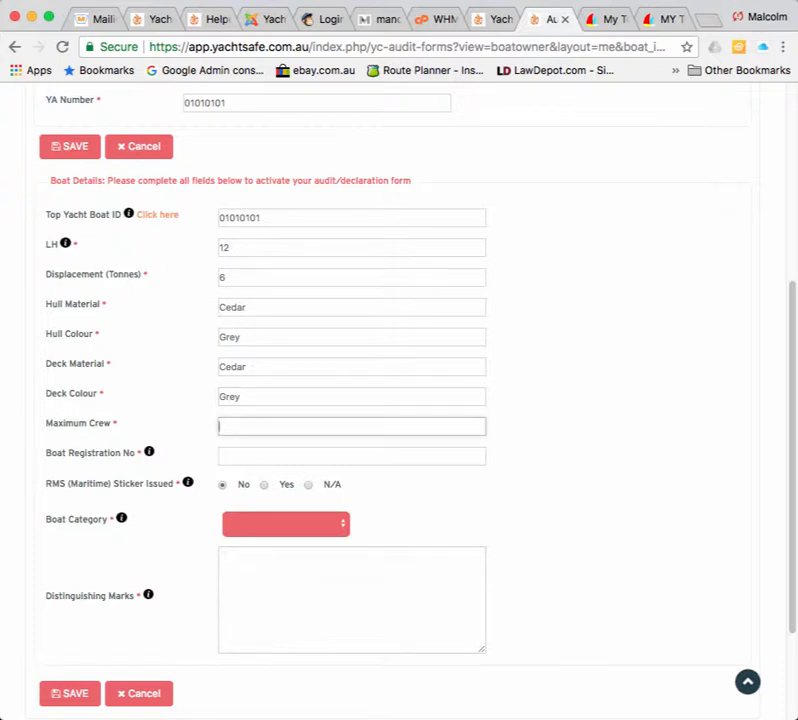
Enter maximum crew 6 and registration TDB 01, and mark RMS sticker N/A.
{"action": "type", "text": "6"}
{"action": "key", "text": "Tab"}
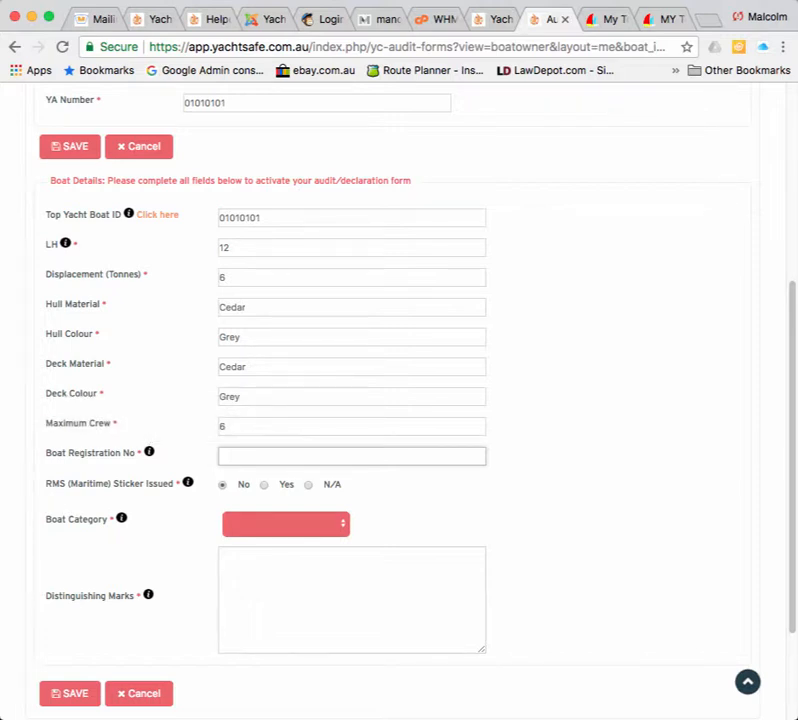
{"action": "type", "text": "TDB 01"}
{"action": "left_click", "coordinate": [264, 485]}
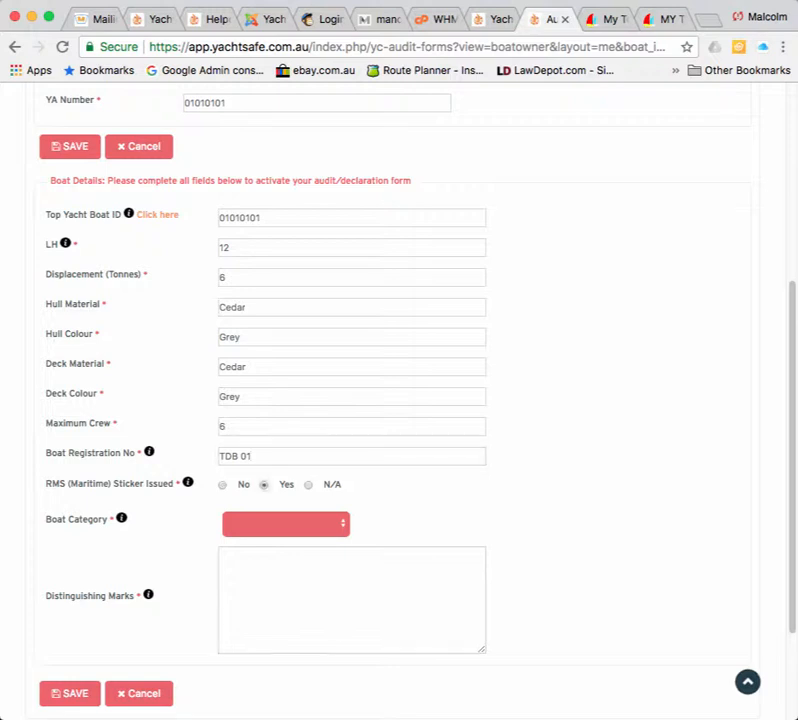
{"action": "left_click", "coordinate": [308, 485]}
Set the Boat Category to Category 5 N.
{"action": "mouse_move", "coordinate": [187, 482]}
{"action": "mouse_move", "coordinate": [121, 518]}
{"action": "left_click", "coordinate": [286, 524]}
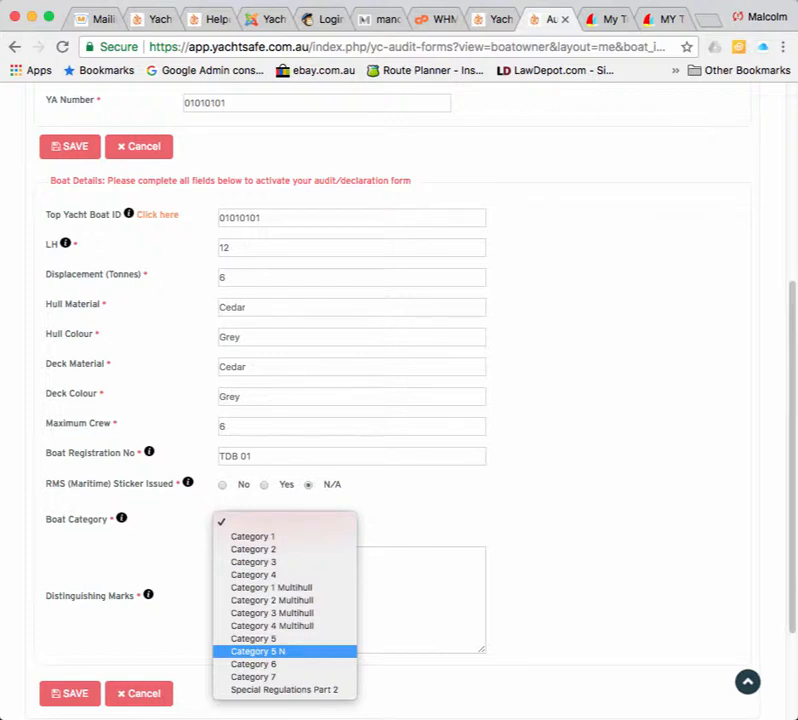
{"action": "key", "text": "Return"}
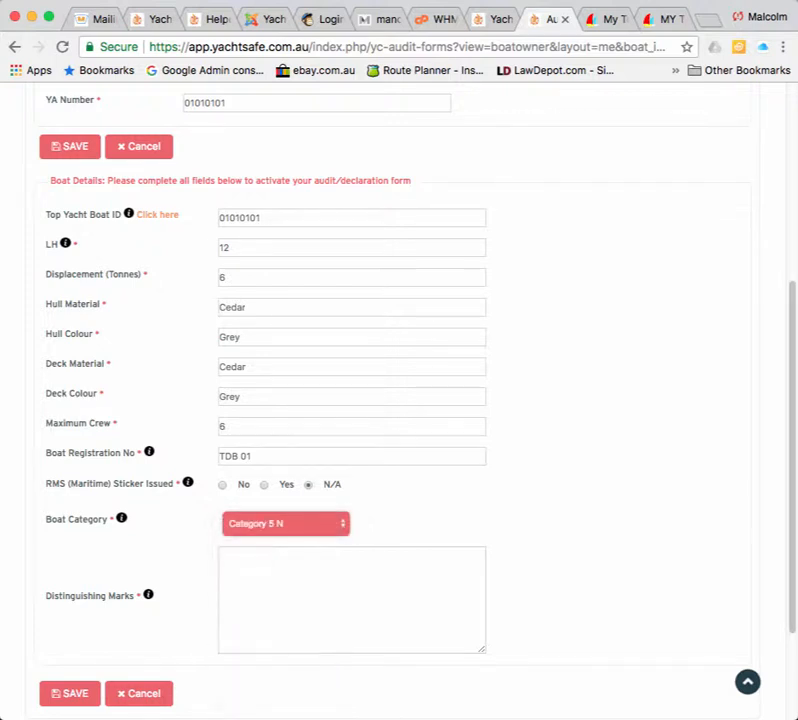
Enter 'Boat name on both hulls' as the Distinguishing Marks.
{"action": "mouse_move", "coordinate": [148, 594]}
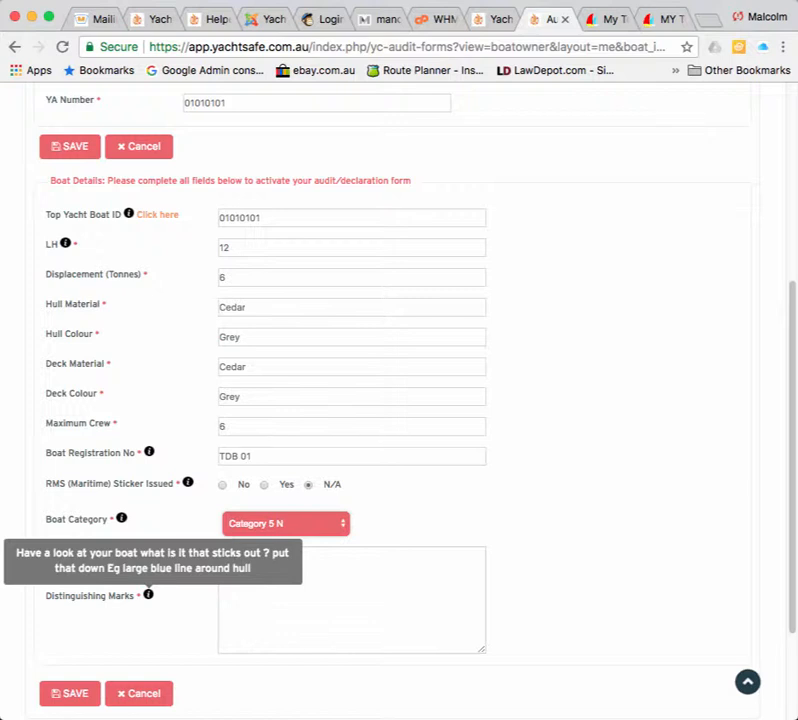
{"action": "left_click", "coordinate": [290, 590]}
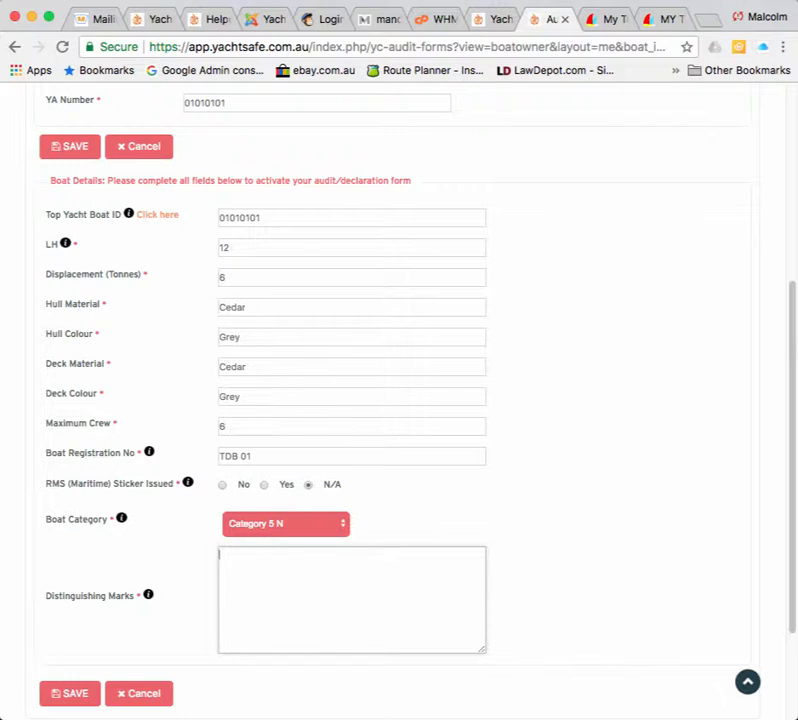
{"action": "type", "text": "Boat name on both"}
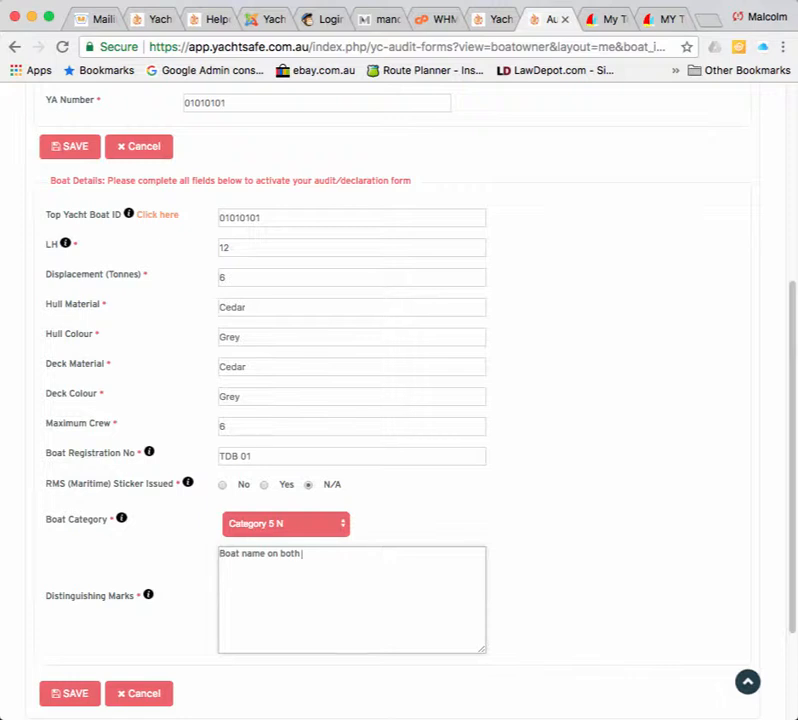
{"action": "type", "text": " hulls"}
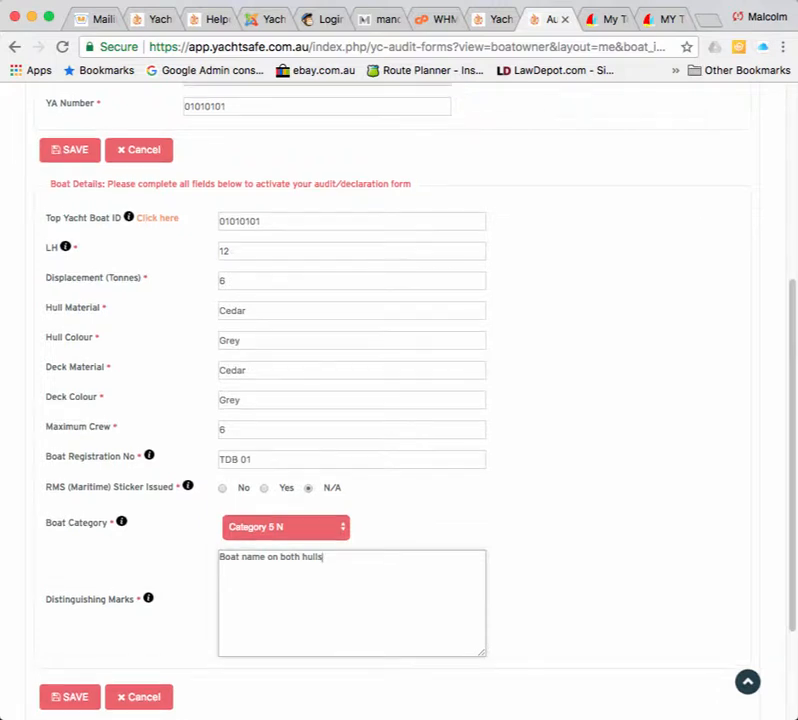
{"action": "scroll", "coordinate": [399, 400], "scroll_direction": "down", "scroll_amount": 1}
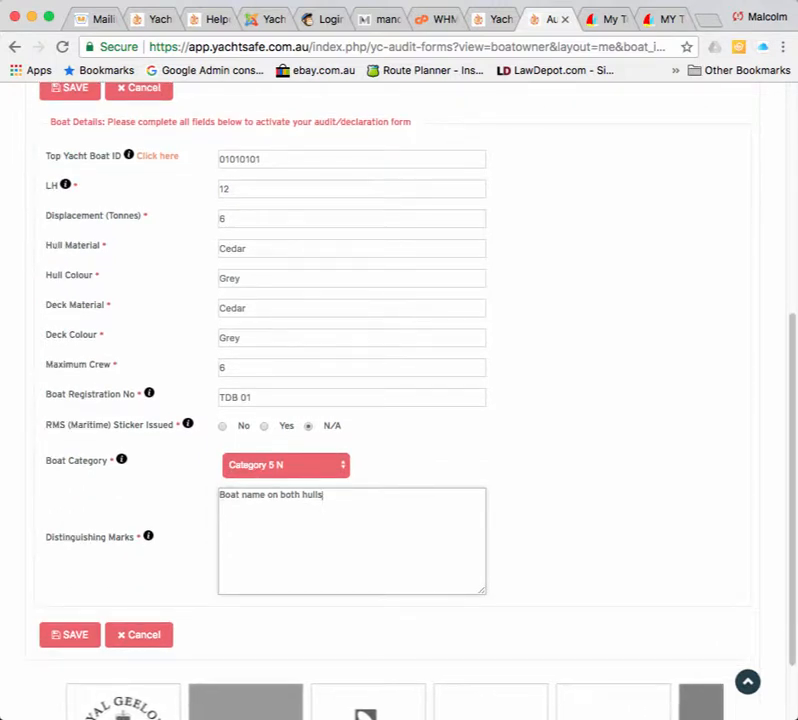
Save the boat details and open Test Boat 02's audit form from the Audit Forms list.
{"action": "left_click", "coordinate": [70, 635]}
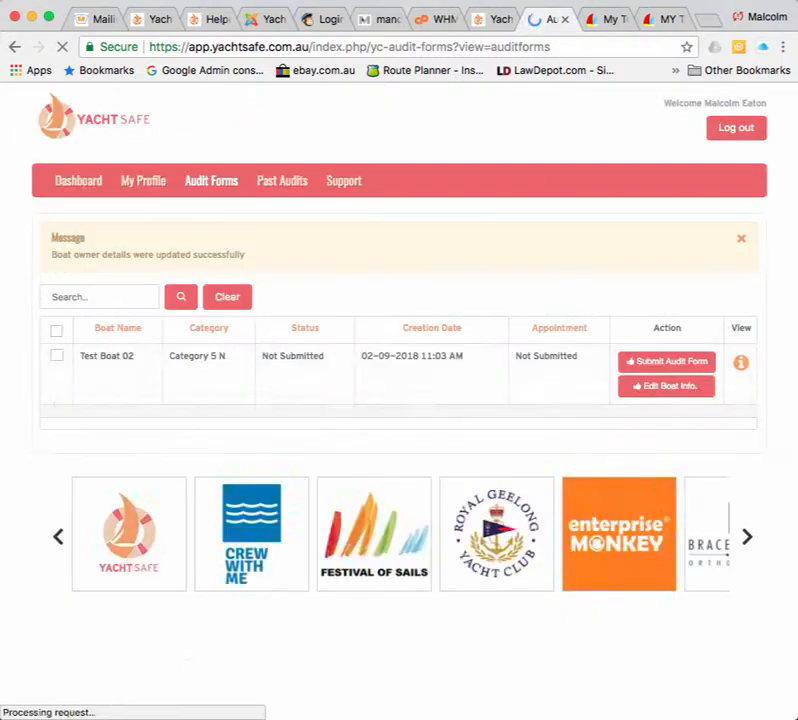
{"action": "left_click_drag", "start_coordinate": [51, 237], "coordinate": [245, 255]}
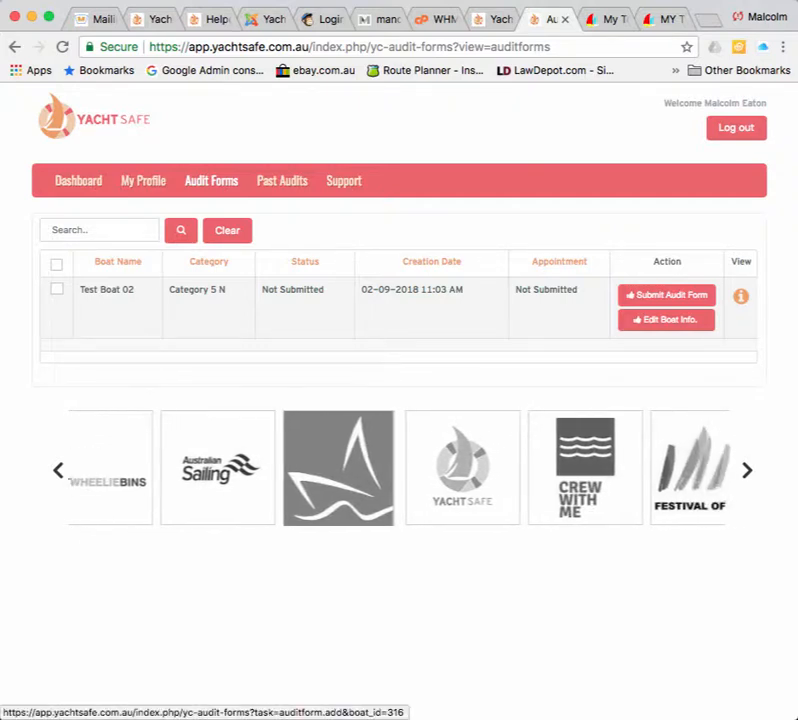
{"action": "left_click", "coordinate": [667, 295]}
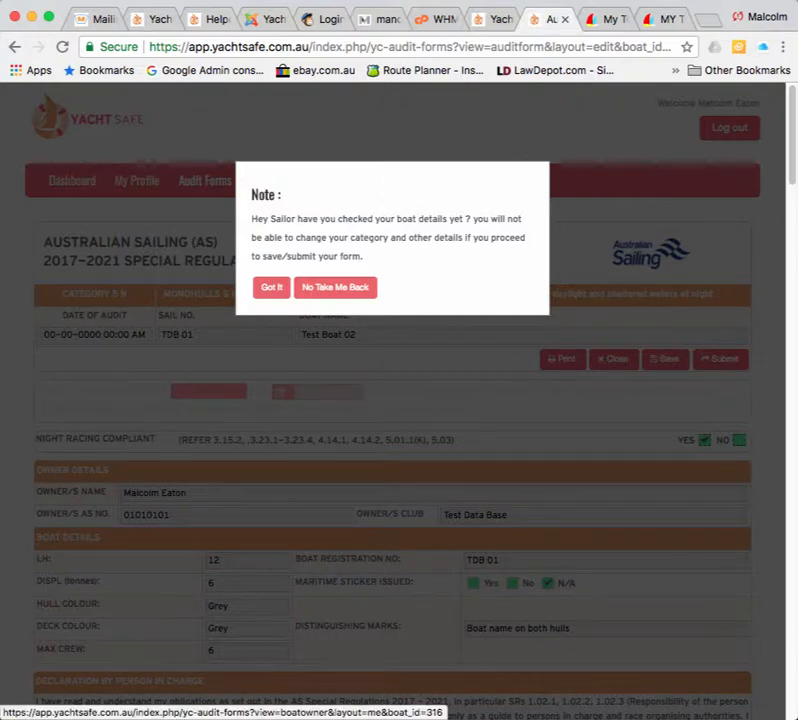
Choose No Take Me Back, look over the boat details, and return to Audit Forms.
{"action": "left_click", "coordinate": [335, 287]}
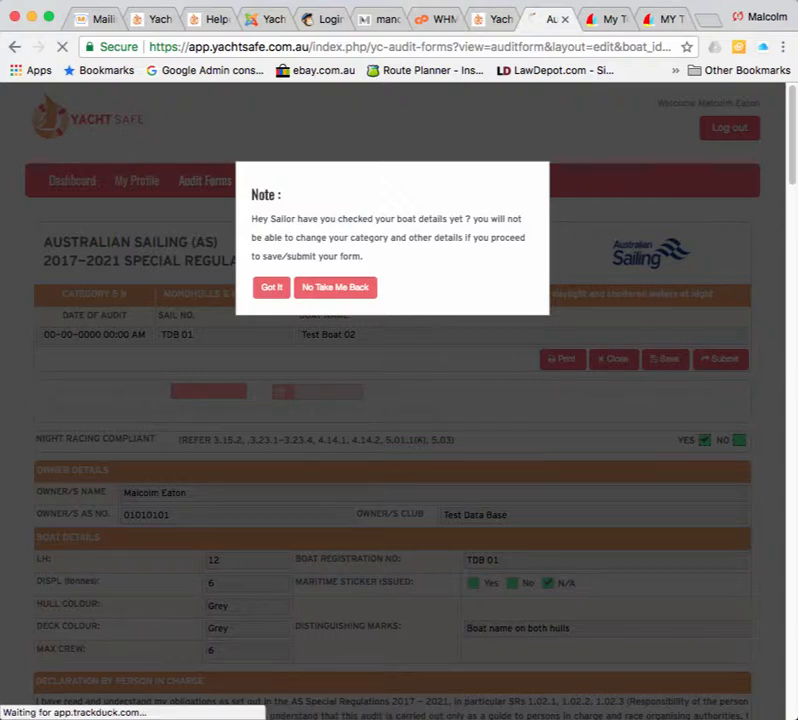
{"action": "scroll", "coordinate": [400, 400], "scroll_direction": "down", "scroll_amount": 10}
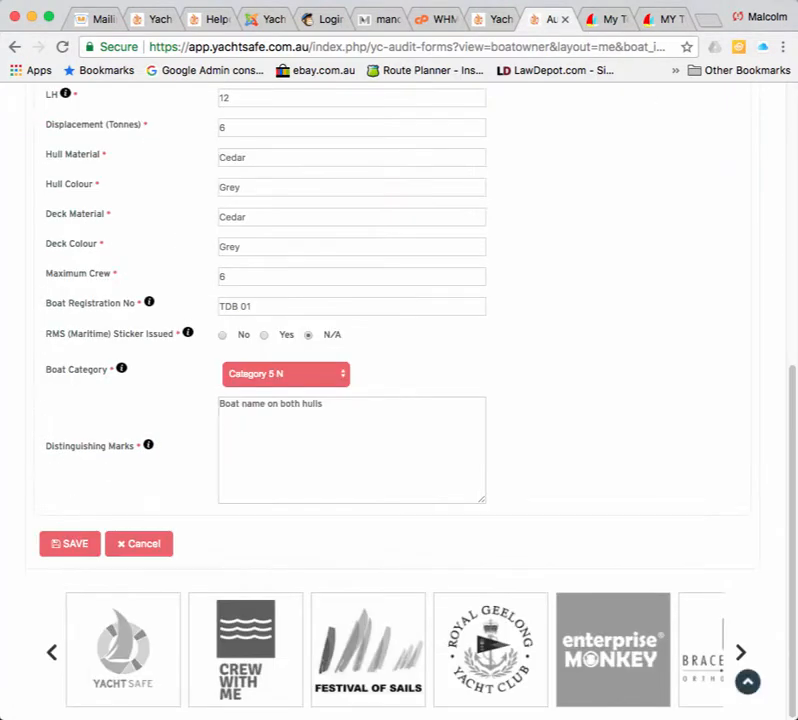
{"action": "scroll", "coordinate": [400, 400], "scroll_direction": "up", "scroll_amount": 5}
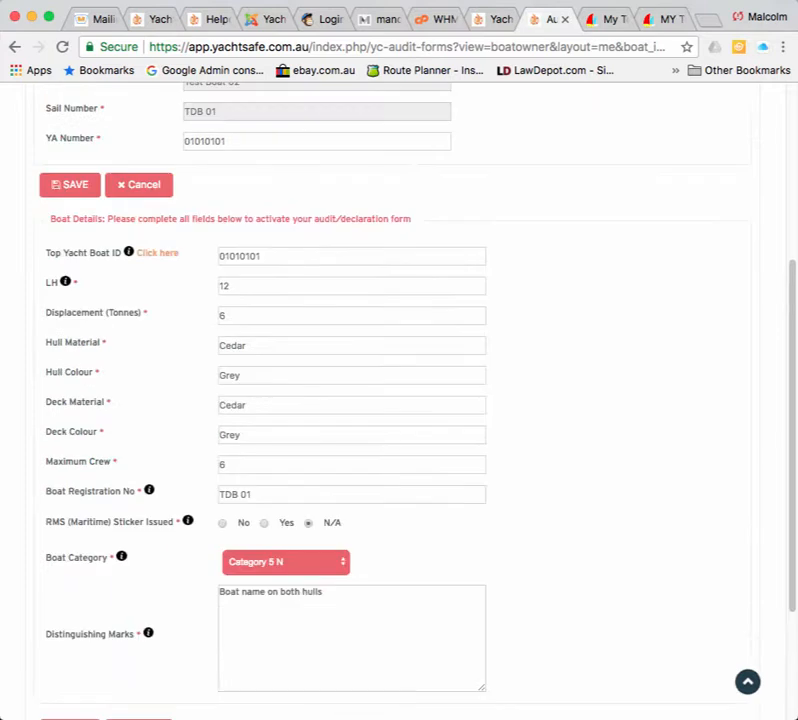
{"action": "scroll", "coordinate": [400, 400], "scroll_direction": "up", "scroll_amount": 1}
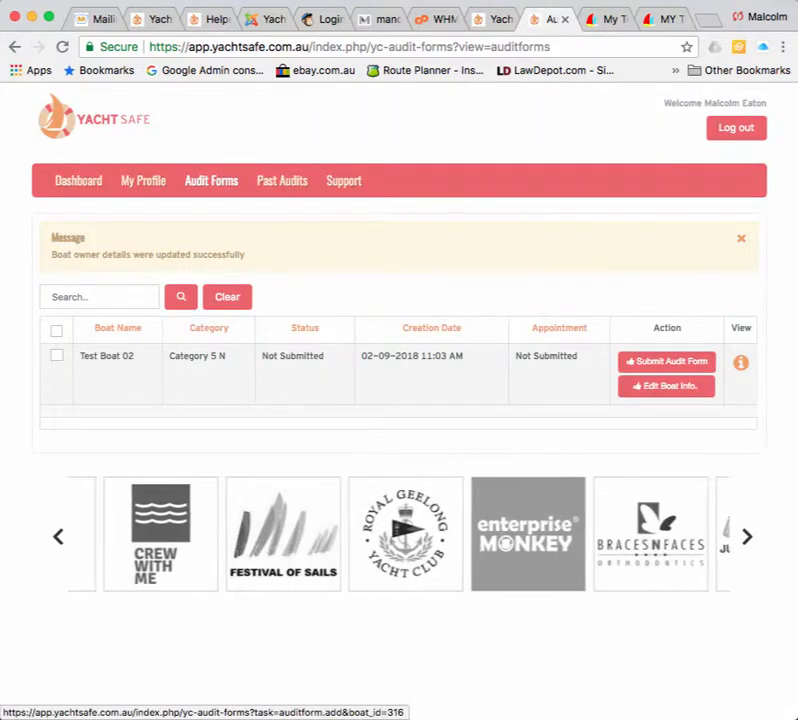
Reopen Test Boat 02's audit form and dismiss the boat-details note with Got It.
{"action": "left_click", "coordinate": [667, 362]}
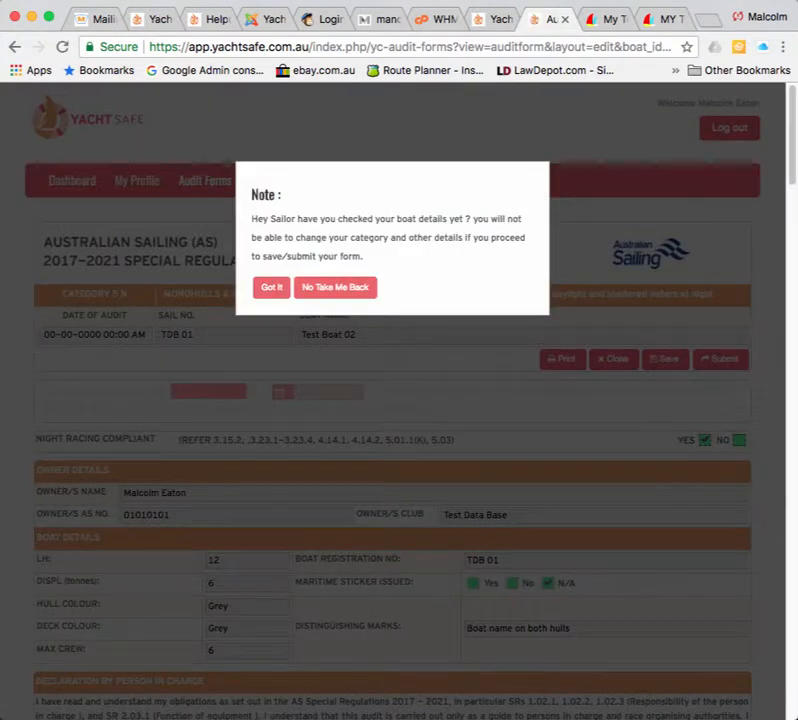
{"action": "left_click", "coordinate": [271, 288]}
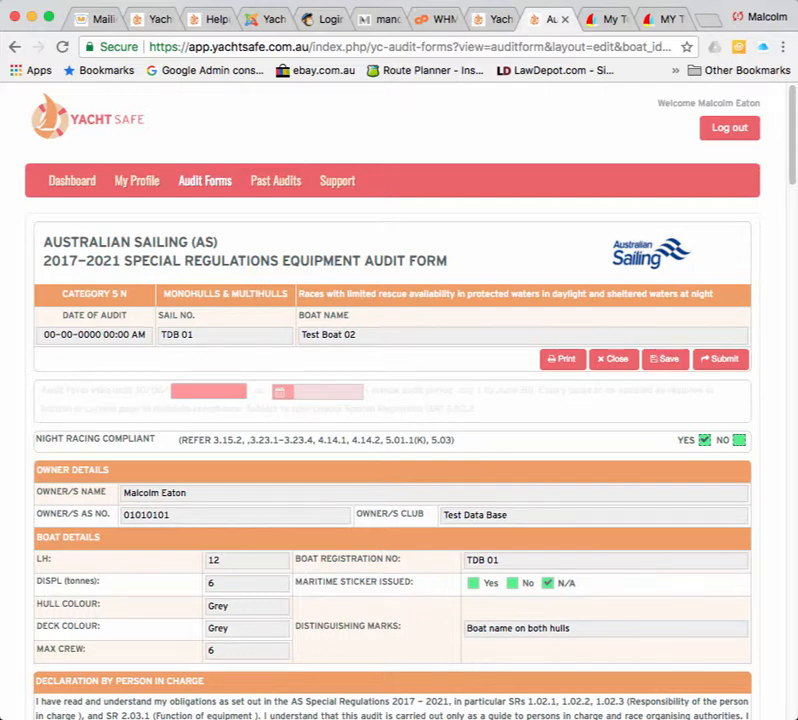
{"action": "scroll", "coordinate": [400, 450], "scroll_direction": "down", "scroll_amount": 15}
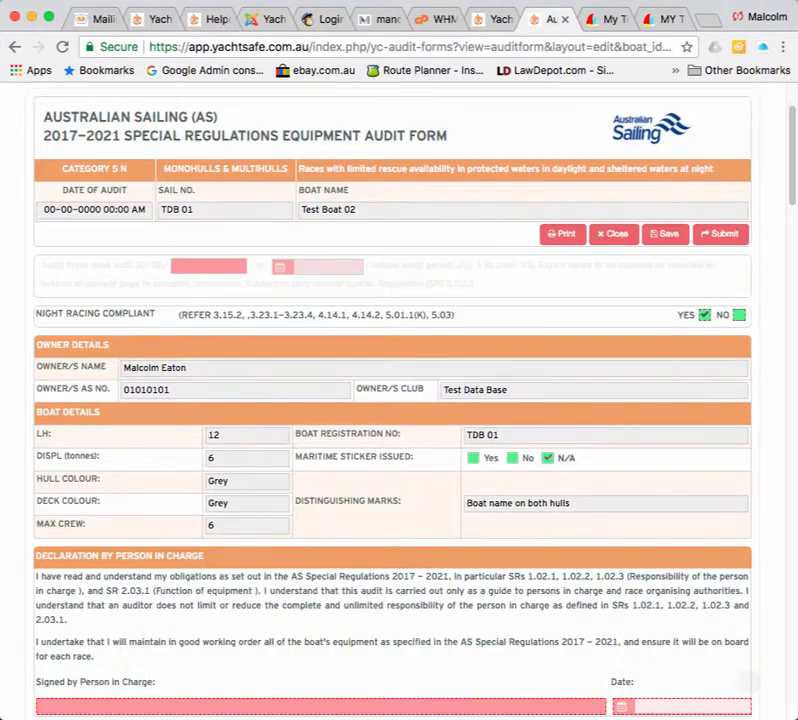
{"action": "scroll", "coordinate": [400, 450], "scroll_direction": "down", "scroll_amount": 15}
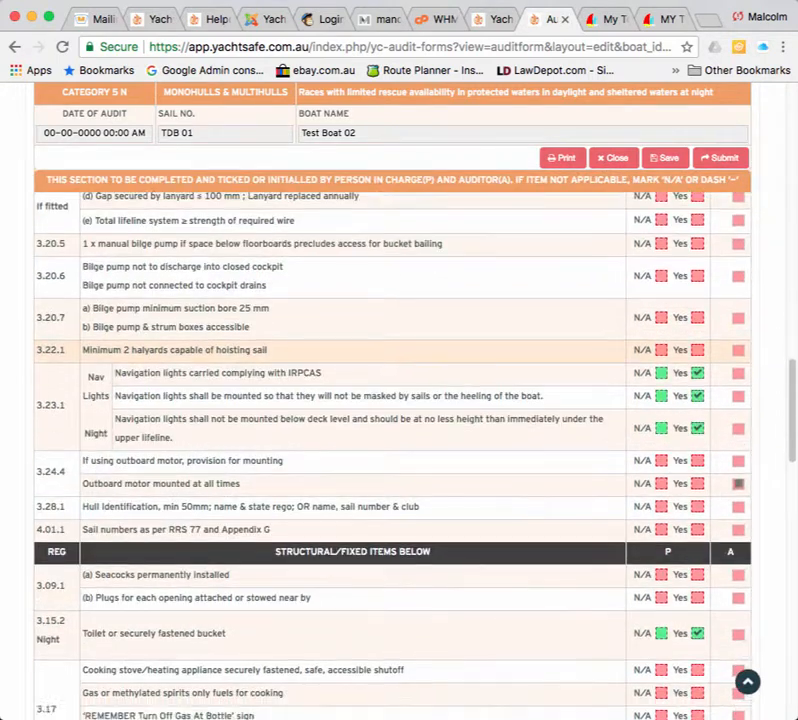
{"action": "scroll", "coordinate": [400, 450], "scroll_direction": "down", "scroll_amount": 3}
{"action": "scroll", "coordinate": [400, 450], "scroll_direction": "up", "scroll_amount": 2}
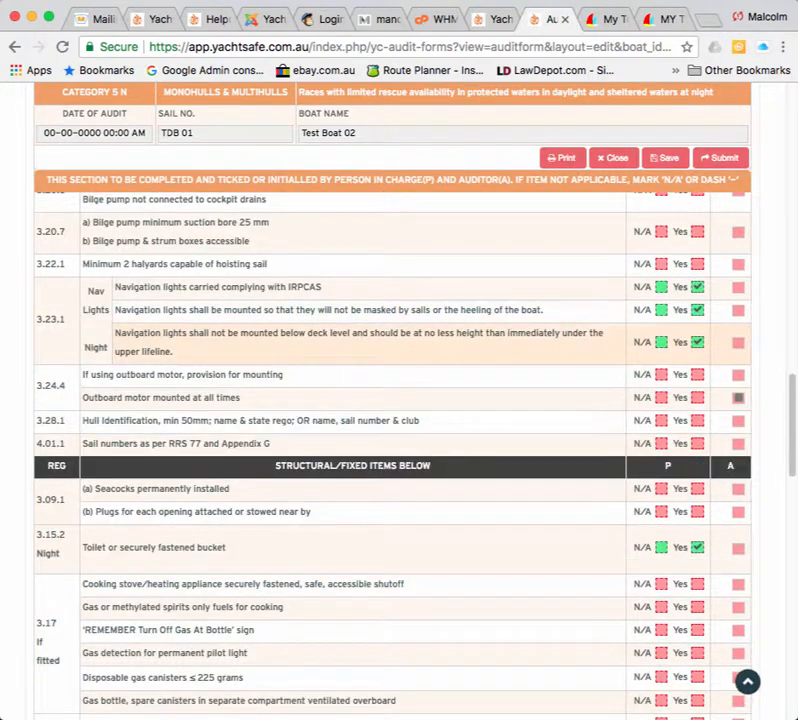
Review the ticked navigation lights rows and scroll down to the declaration.
{"action": "left_click_drag", "start_coordinate": [86, 289], "coordinate": [690, 343]}
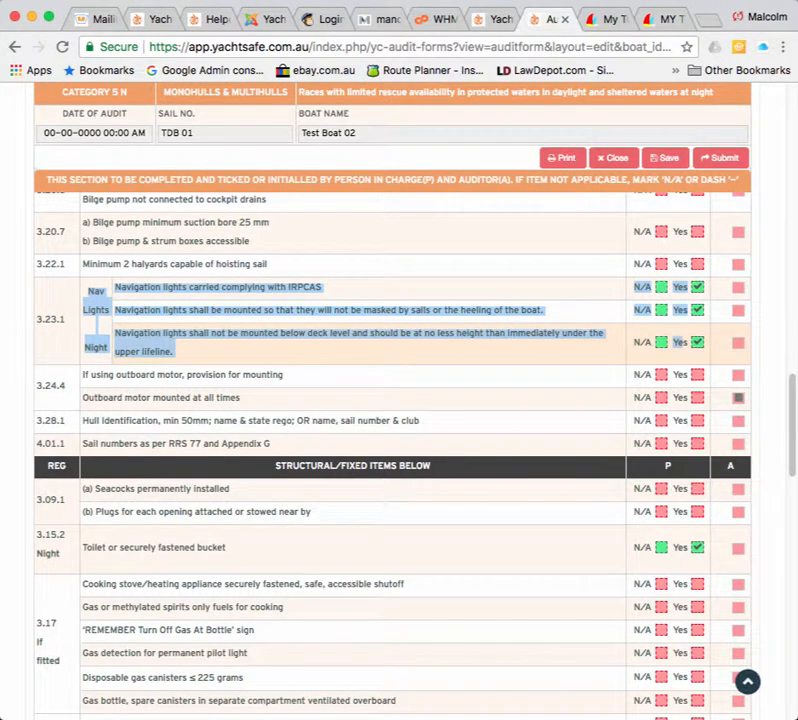
{"action": "left_click", "coordinate": [590, 375]}
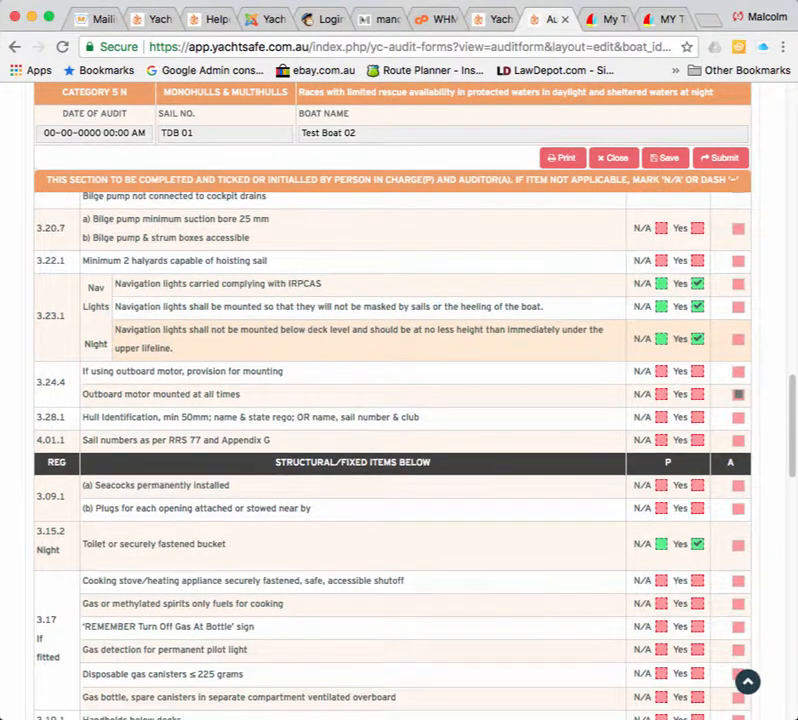
{"action": "scroll", "coordinate": [400, 450], "scroll_direction": "down", "scroll_amount": 3}
{"action": "scroll", "coordinate": [400, 450], "scroll_direction": "up", "scroll_amount": 20}
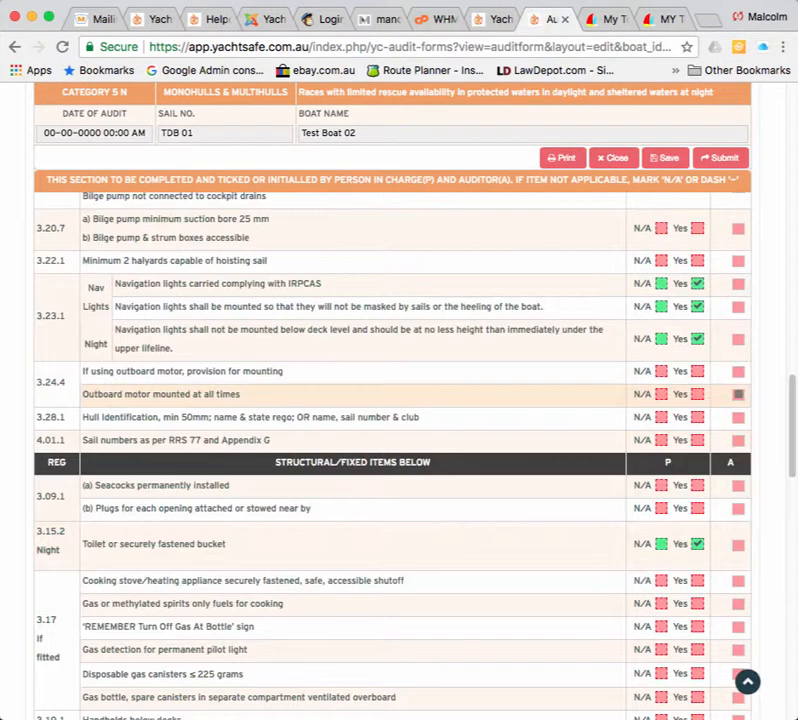
{"action": "scroll", "coordinate": [400, 450], "scroll_direction": "up", "scroll_amount": 10}
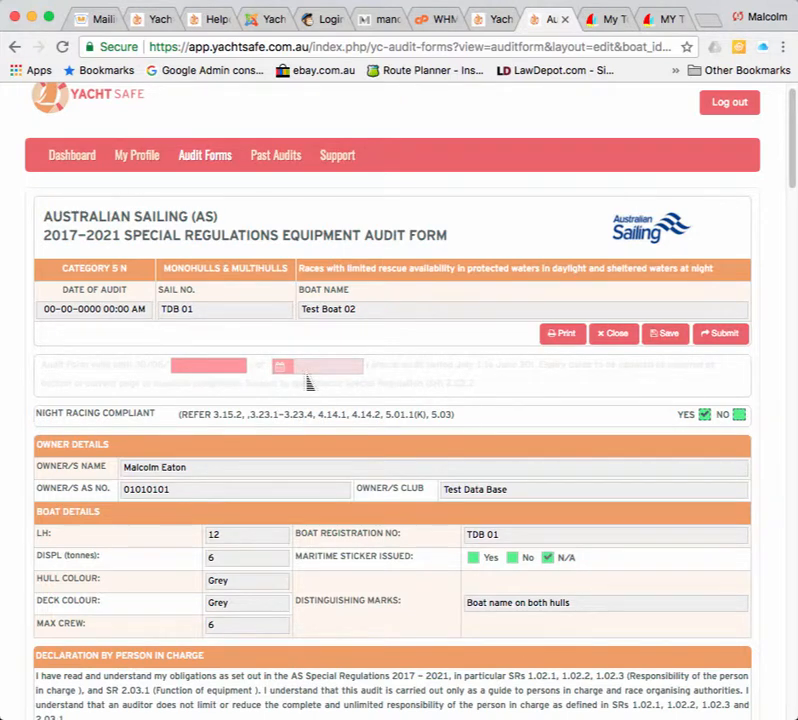
{"action": "scroll", "coordinate": [309, 383], "scroll_direction": "down", "scroll_amount": 3}
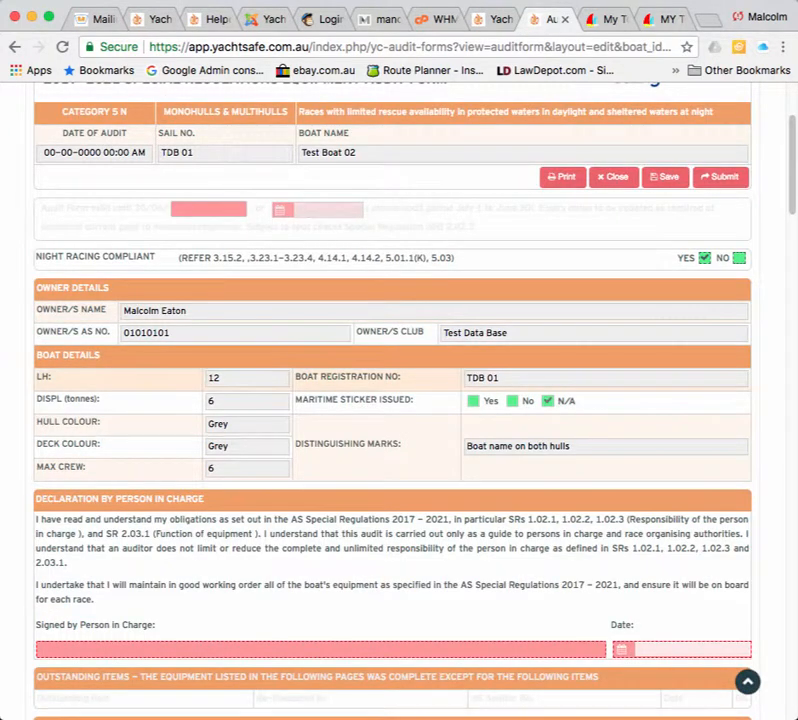
{"action": "scroll", "coordinate": [392, 400], "scroll_direction": "down", "scroll_amount": 1}
{"action": "scroll", "coordinate": [392, 400], "scroll_direction": "down", "scroll_amount": 3}
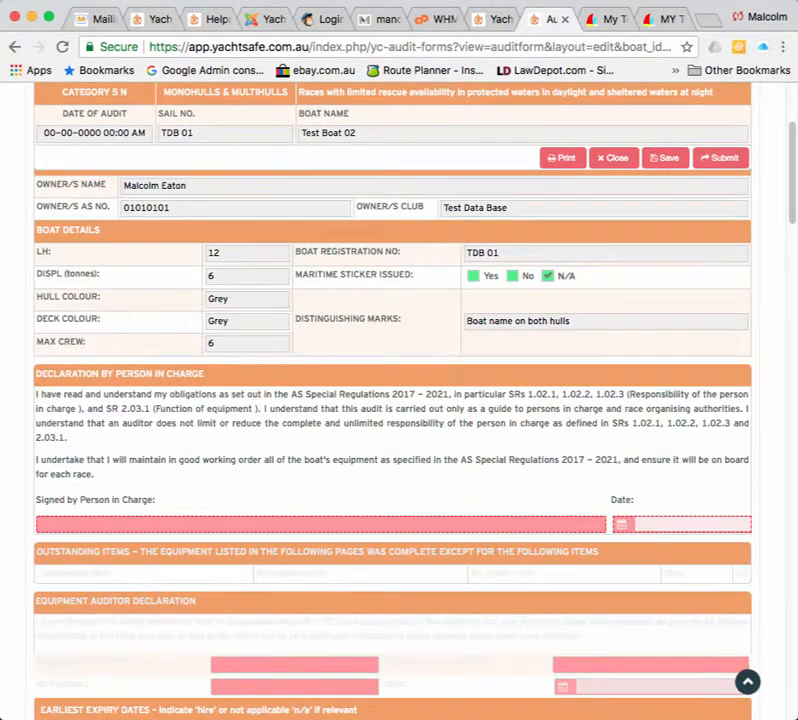
{"action": "scroll", "coordinate": [392, 400], "scroll_direction": "down", "scroll_amount": 2}
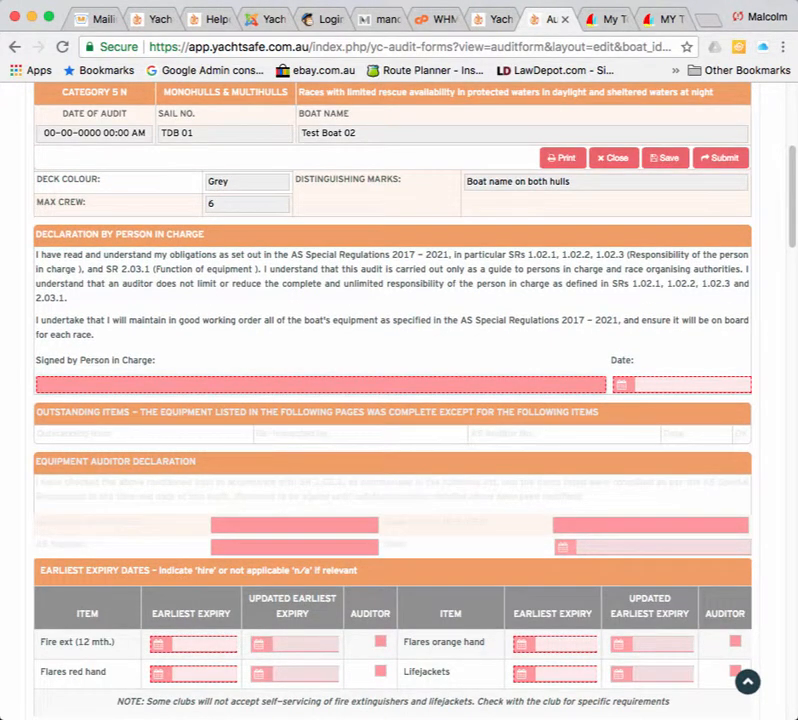
Enter the owner's name as person in charge and date the declaration 02-09-2018.
{"action": "left_click", "coordinate": [690, 385]}
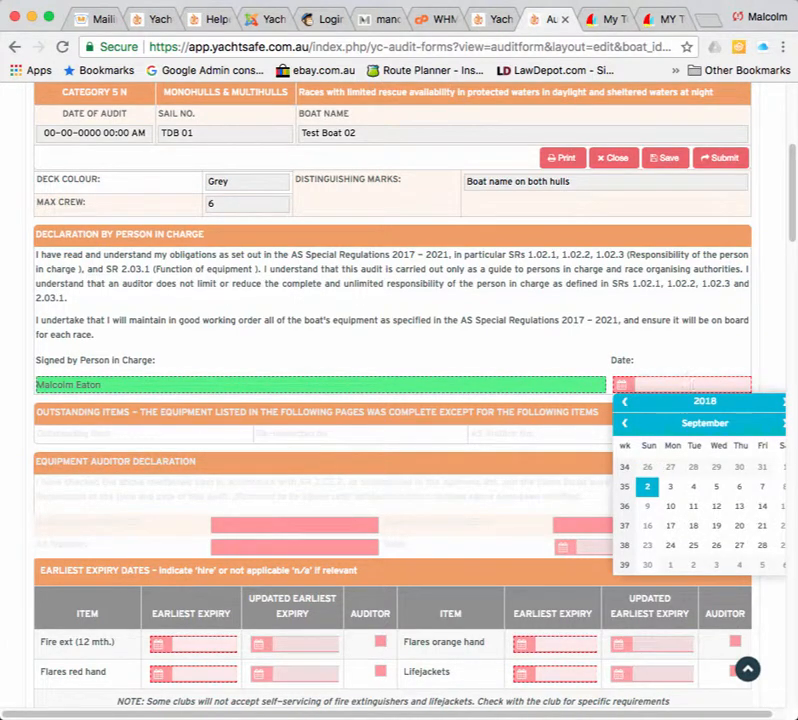
{"action": "left_click", "coordinate": [647, 487]}
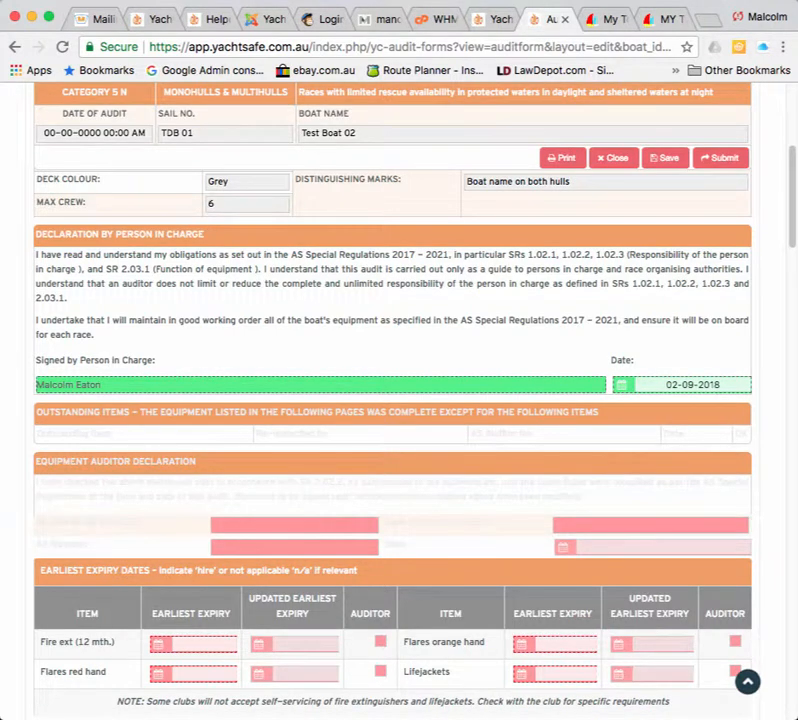
{"action": "scroll", "coordinate": [399, 450], "scroll_direction": "down", "scroll_amount": 2}
{"action": "scroll", "coordinate": [399, 450], "scroll_direction": "down", "scroll_amount": 2}
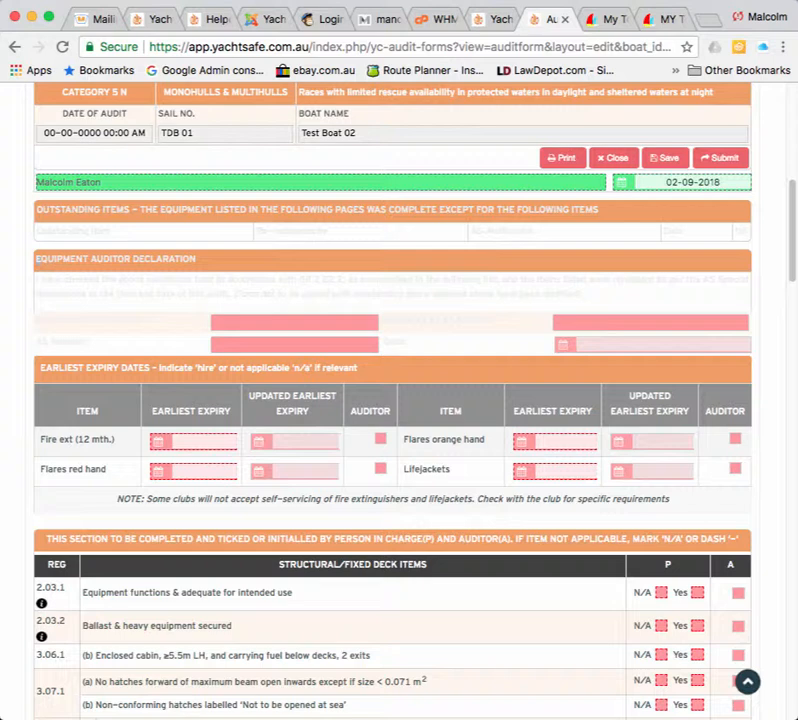
Set the fire extinguisher expiry to 02-09-2019 and red hand flares to 30-09-2020.
{"action": "left_click", "coordinate": [204, 441]}
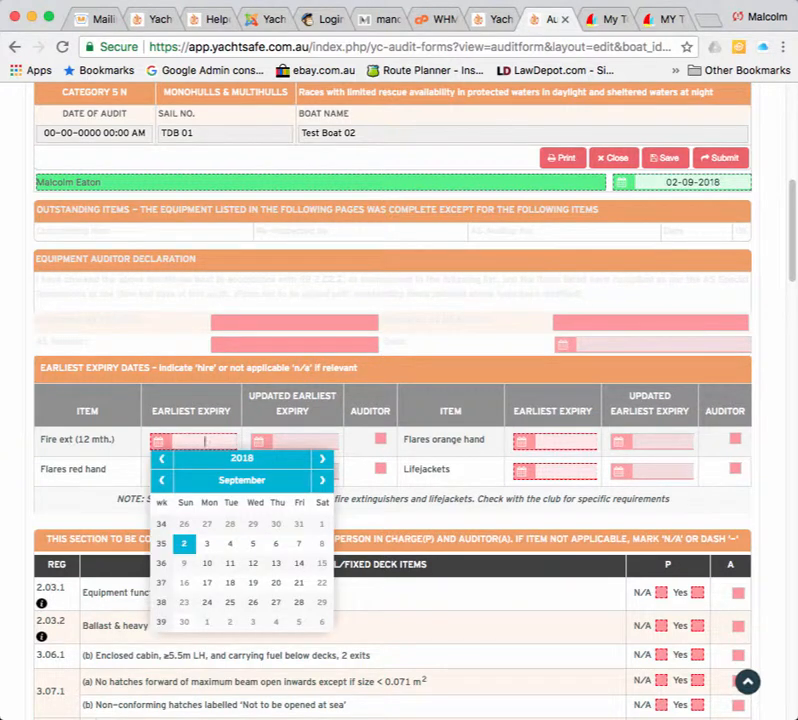
{"action": "left_click", "coordinate": [322, 459]}
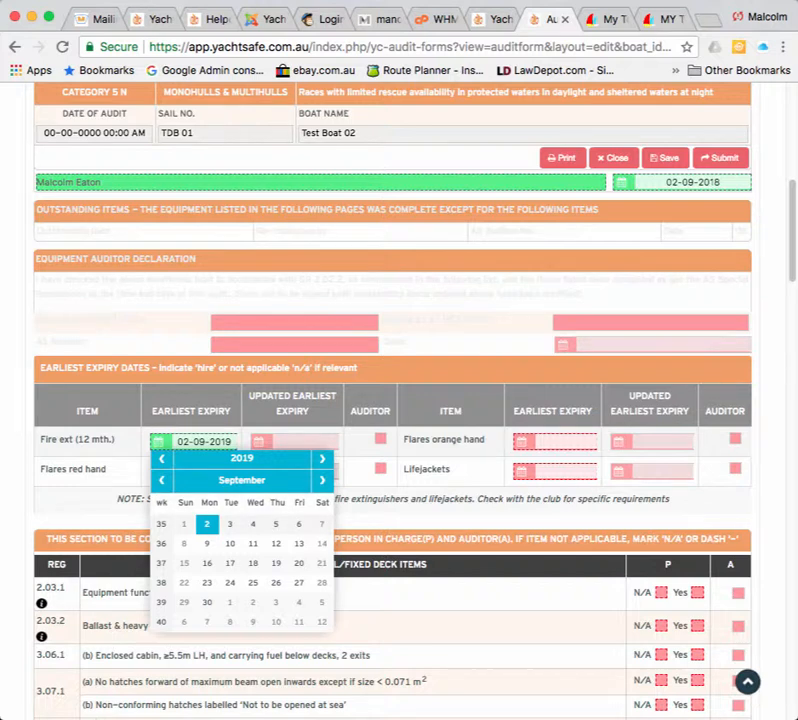
{"action": "left_click", "coordinate": [207, 524]}
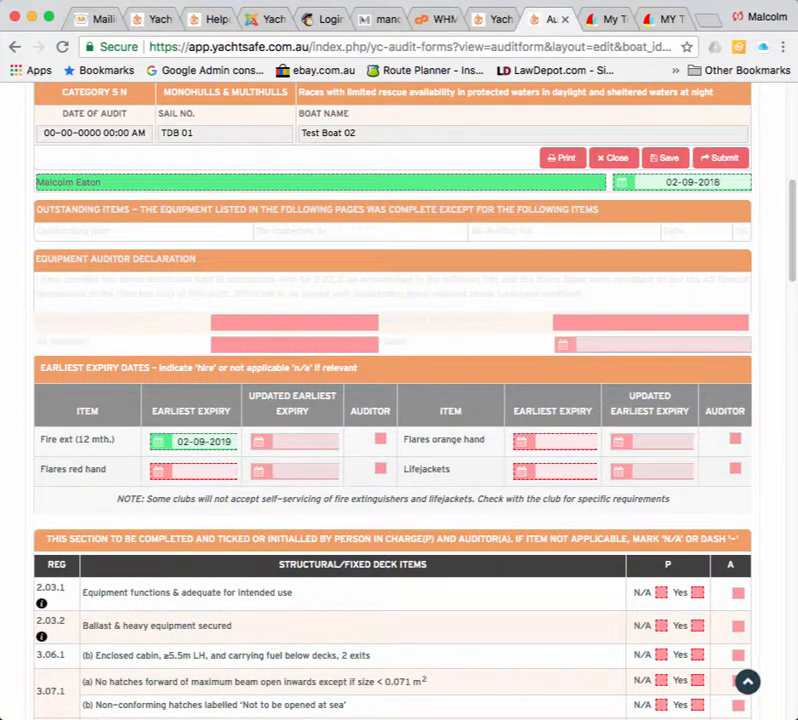
{"action": "left_click", "coordinate": [204, 471]}
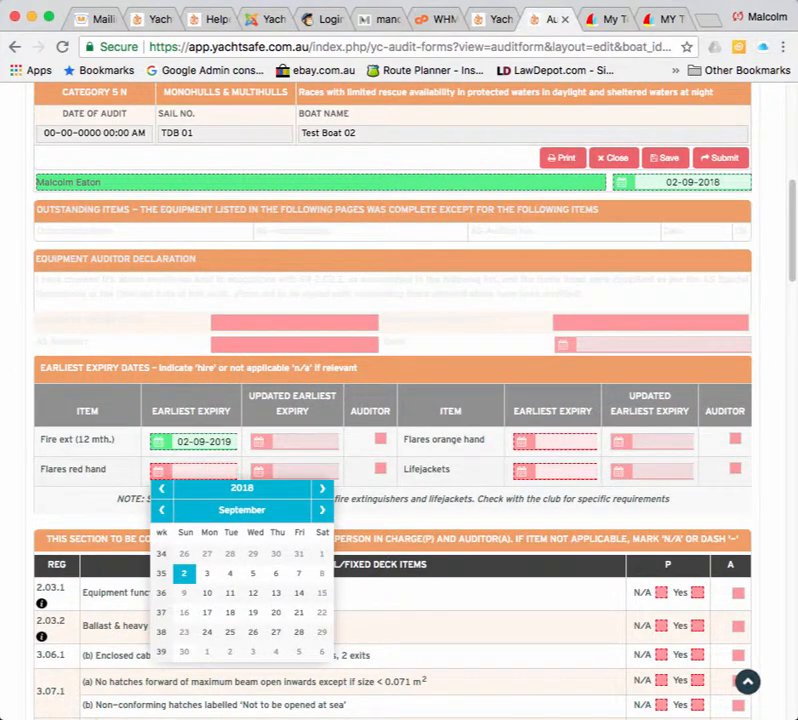
{"action": "left_click", "coordinate": [322, 489]}
{"action": "left_click", "coordinate": [322, 489]}
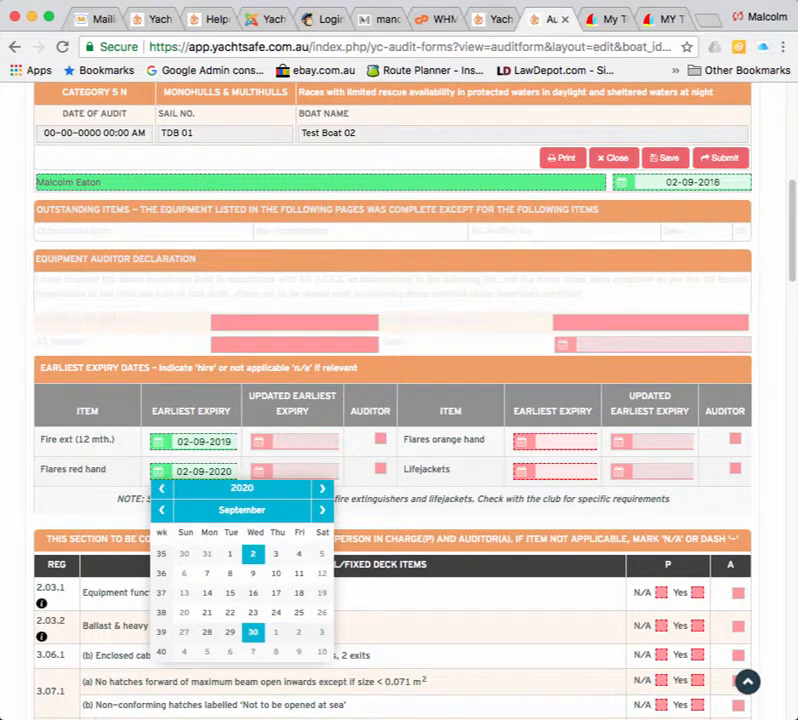
{"action": "left_click", "coordinate": [253, 631]}
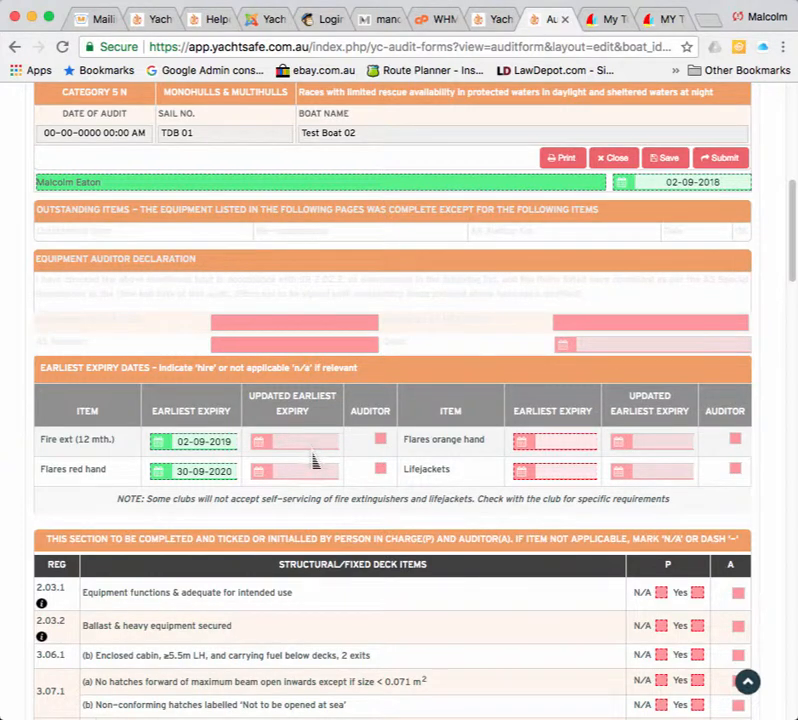
{"action": "scroll", "coordinate": [313, 459], "scroll_direction": "down", "scroll_amount": 1}
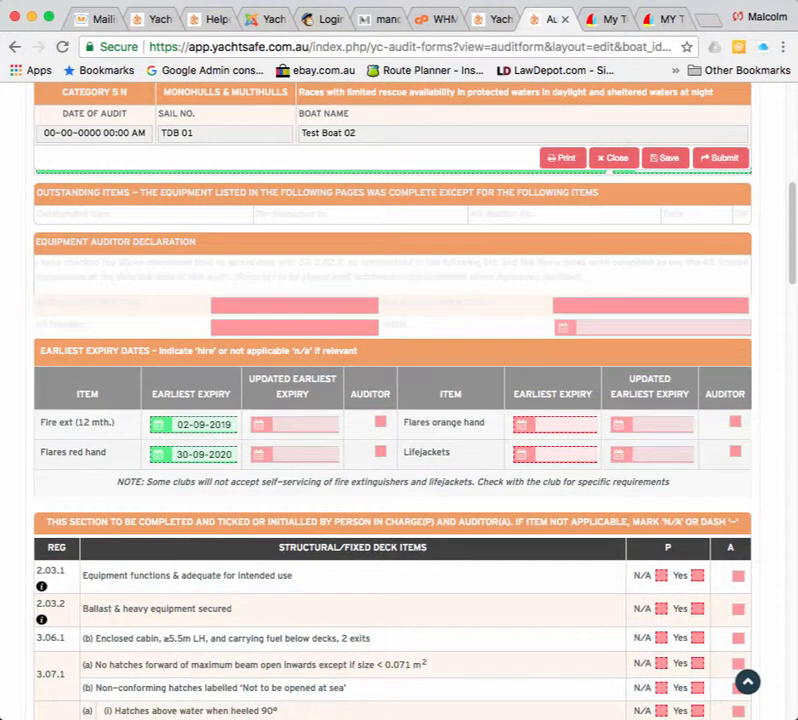
{"action": "scroll", "coordinate": [313, 459], "scroll_direction": "down", "scroll_amount": 1}
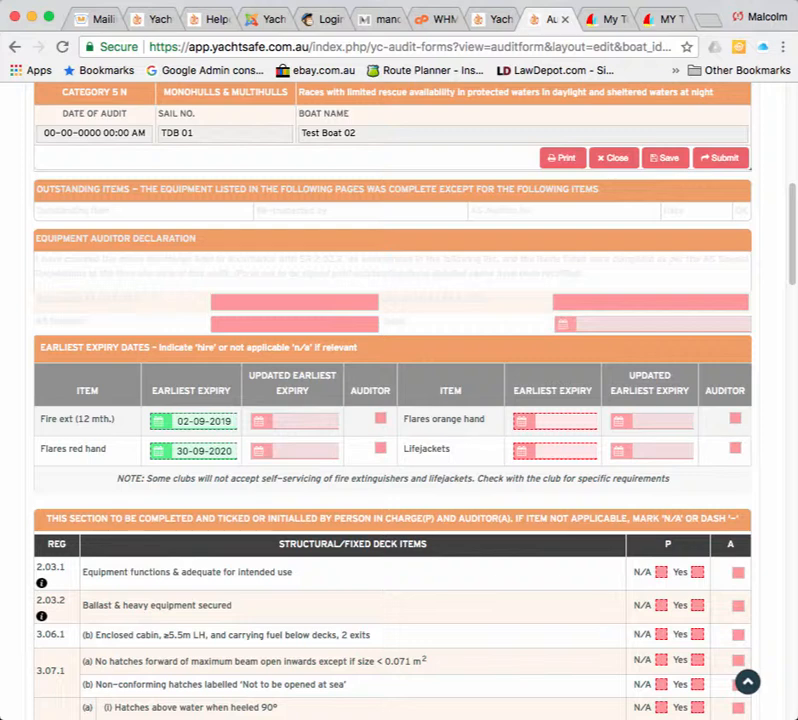
Set the orange hand flares expiry to 30-09-2020 and lifejackets to 02-09-2019.
{"action": "left_click", "coordinate": [566, 421]}
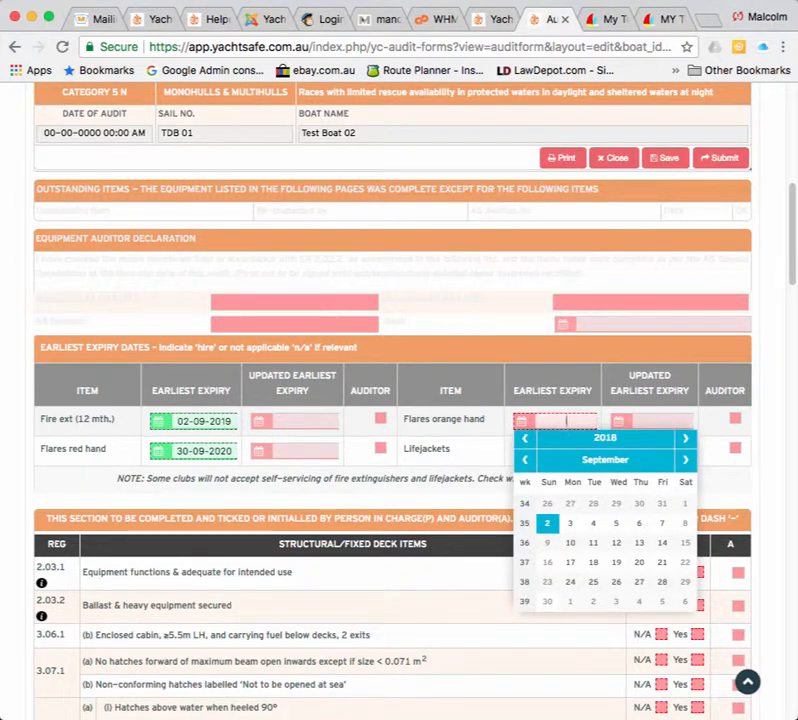
{"action": "left_click", "coordinate": [685, 438]}
{"action": "left_click", "coordinate": [685, 438]}
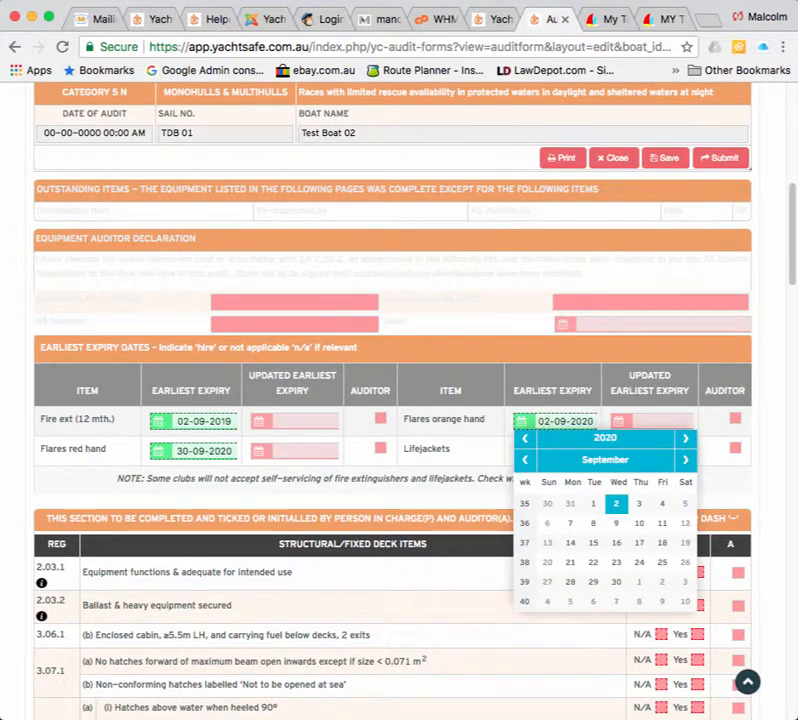
{"action": "left_click", "coordinate": [616, 581]}
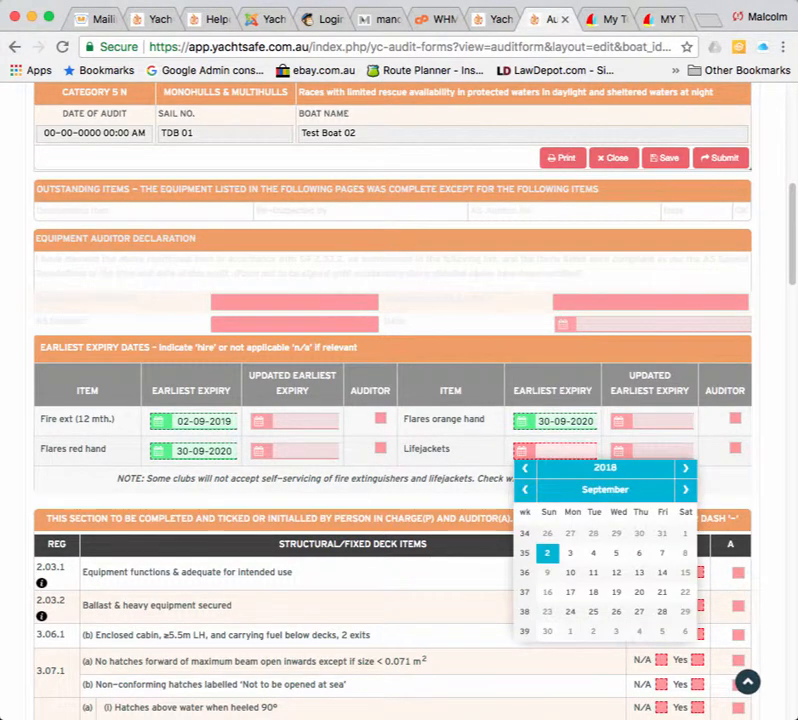
{"action": "left_click", "coordinate": [685, 468]}
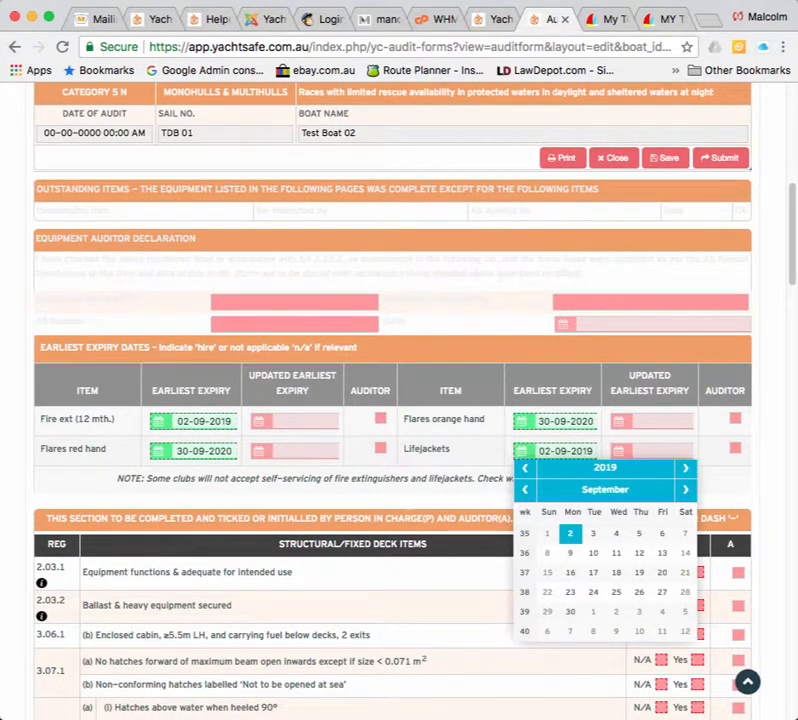
{"action": "left_click", "coordinate": [570, 533]}
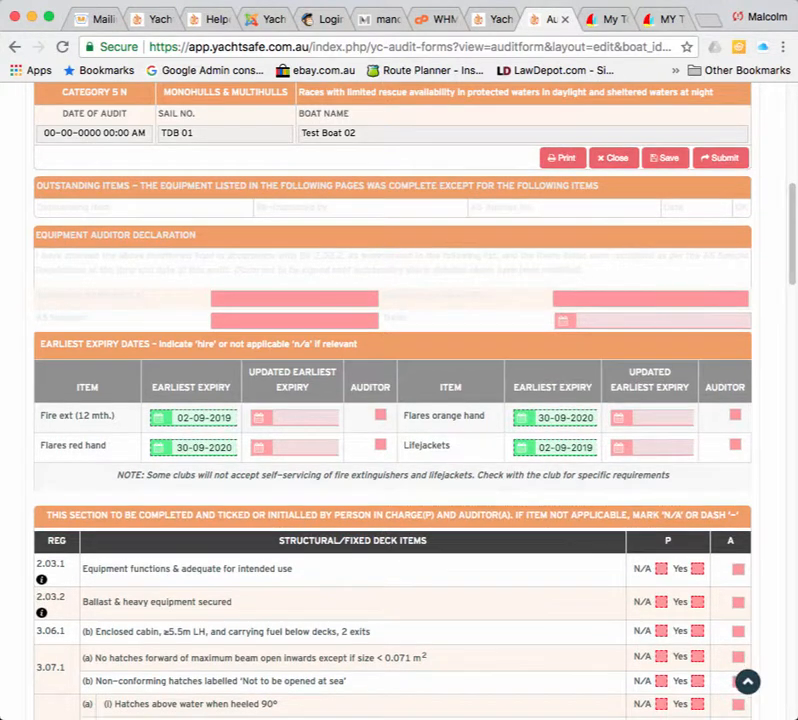
{"action": "scroll", "coordinate": [738, 556], "scroll_direction": "down", "scroll_amount": 4}
{"action": "scroll", "coordinate": [400, 450], "scroll_direction": "down", "scroll_amount": 2}
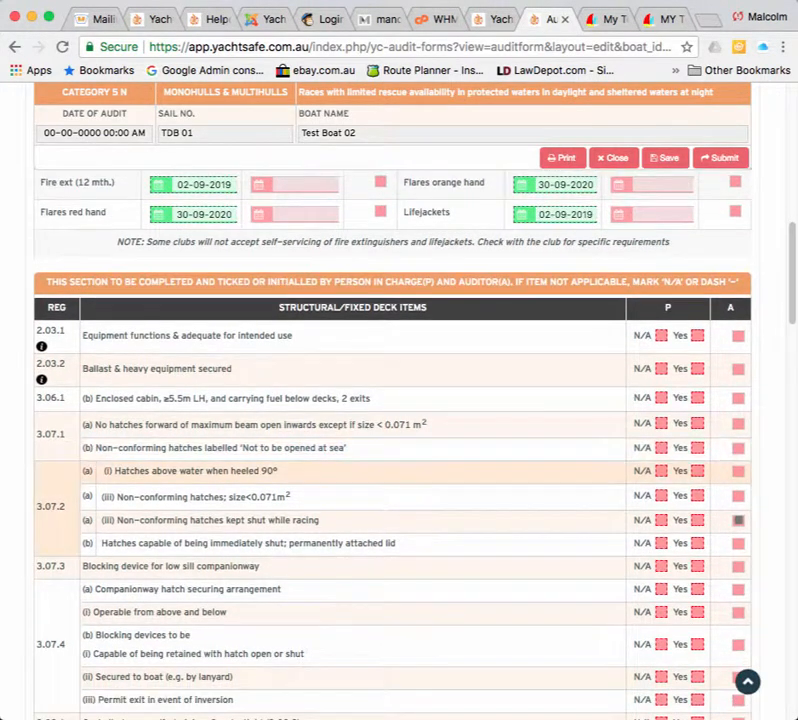
{"action": "scroll", "coordinate": [400, 478], "scroll_direction": "down", "scroll_amount": 1}
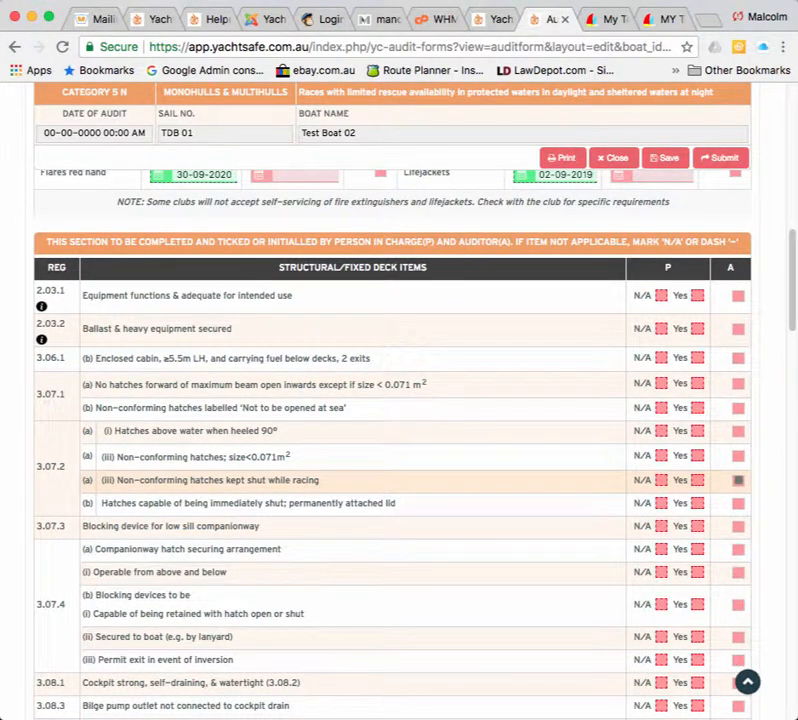
{"action": "scroll", "coordinate": [400, 470], "scroll_direction": "down", "scroll_amount": 1}
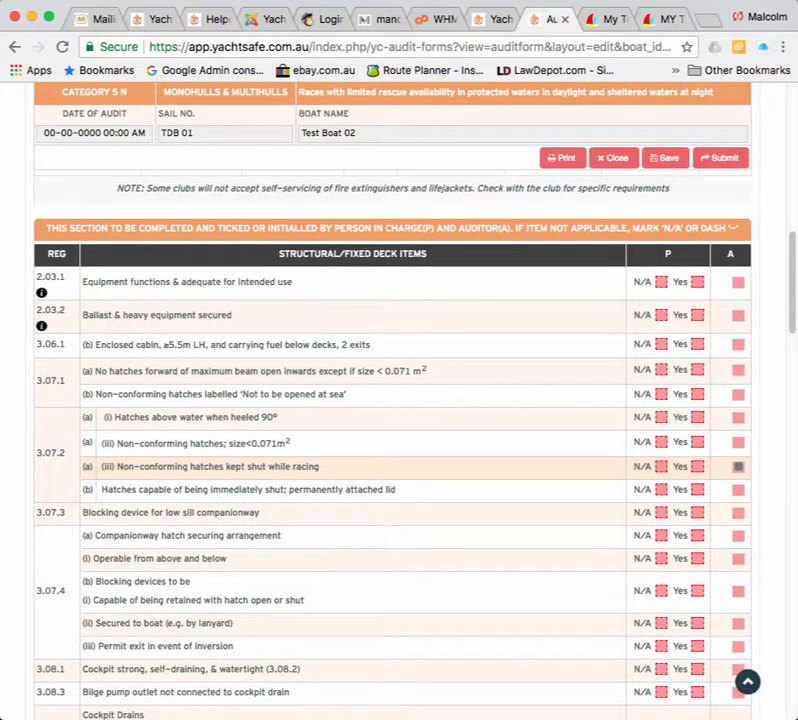
{"action": "scroll", "coordinate": [400, 470], "scroll_direction": "down", "scroll_amount": 1}
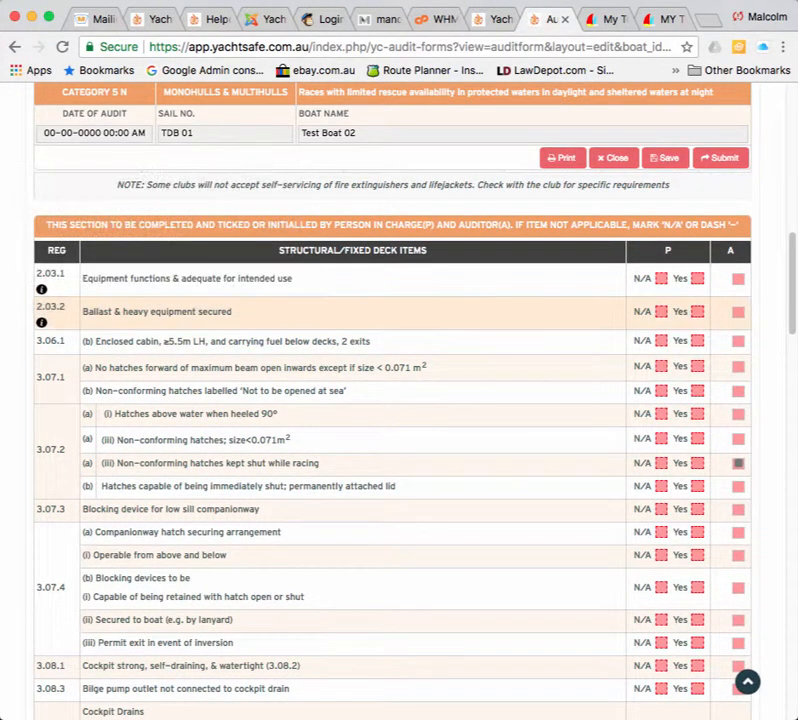
{"action": "mouse_move", "coordinate": [41, 289]}
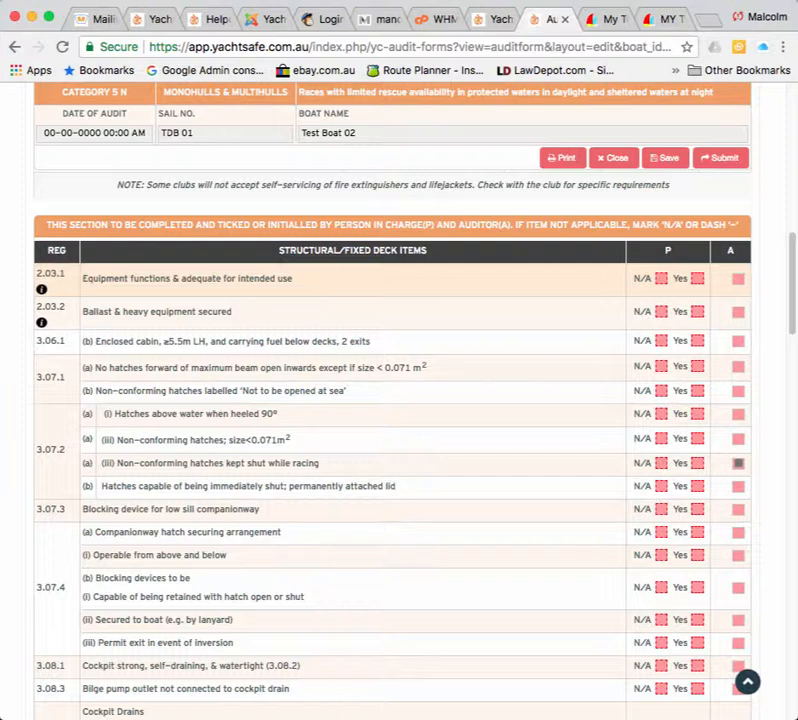
{"action": "left_click_drag", "start_coordinate": [294, 279], "coordinate": [82, 279]}
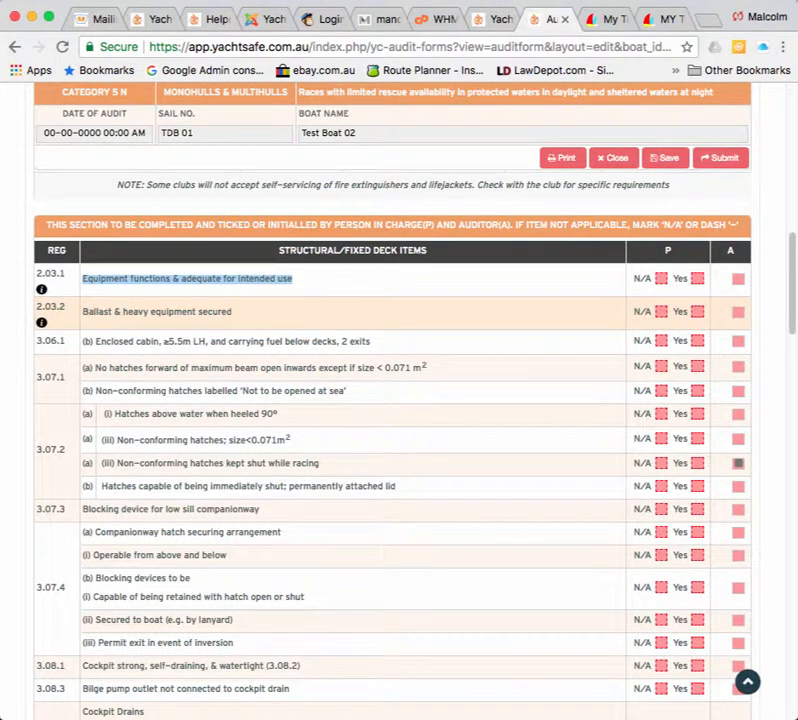
{"action": "mouse_move", "coordinate": [41, 322]}
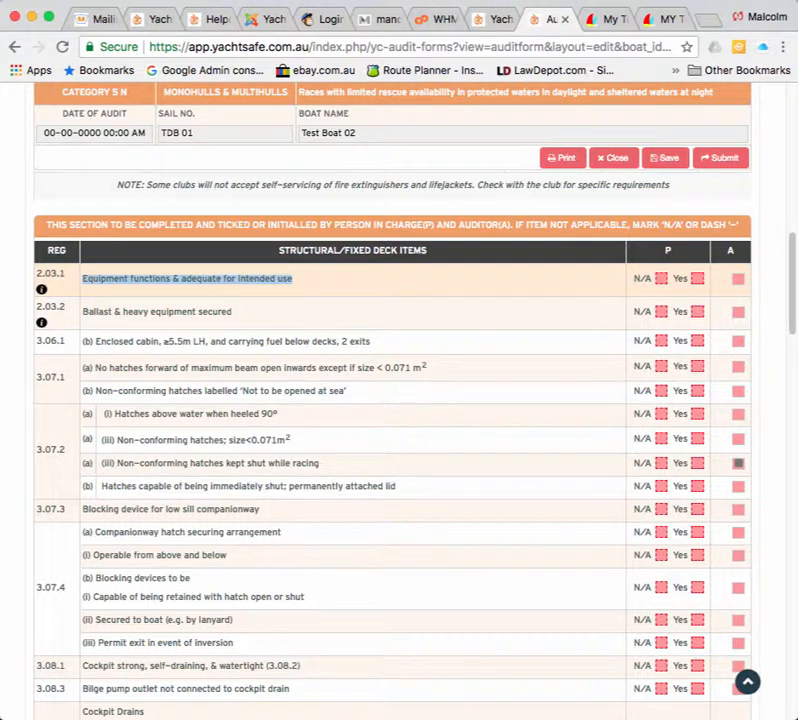
Tick Yes for equipment, ballast, cabin and hatch rows, marking forward hatches 3.07.1(a) N/A.
{"action": "left_click", "coordinate": [698, 279]}
{"action": "left_click", "coordinate": [698, 312]}
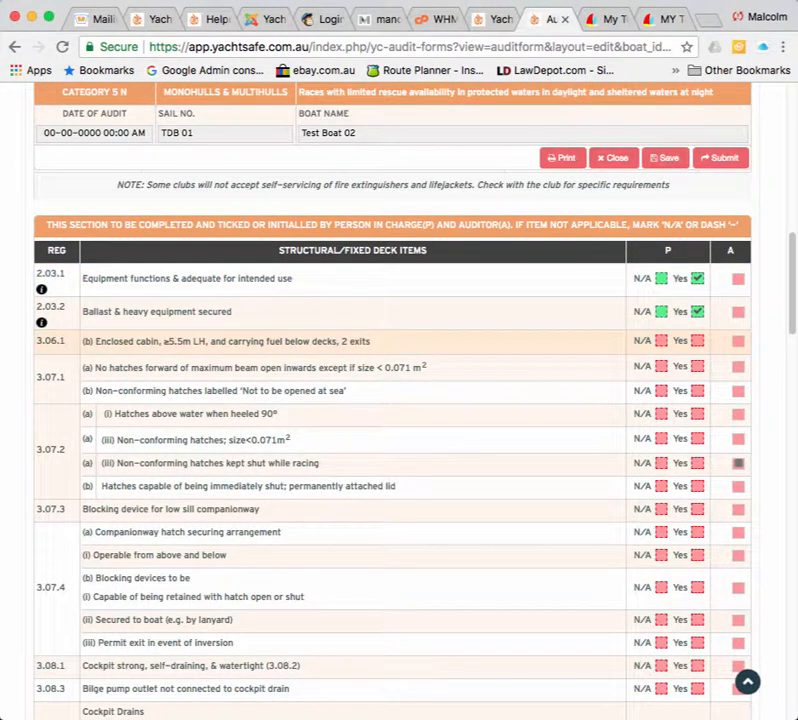
{"action": "left_click", "coordinate": [698, 341]}
{"action": "left_click", "coordinate": [661, 367]}
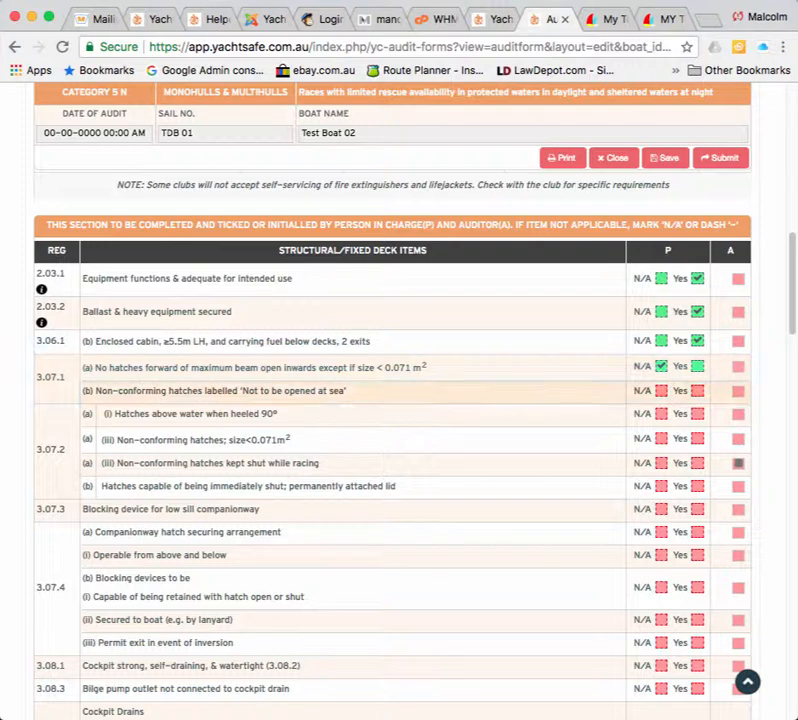
{"action": "left_click", "coordinate": [698, 390]}
{"action": "left_click", "coordinate": [698, 413]}
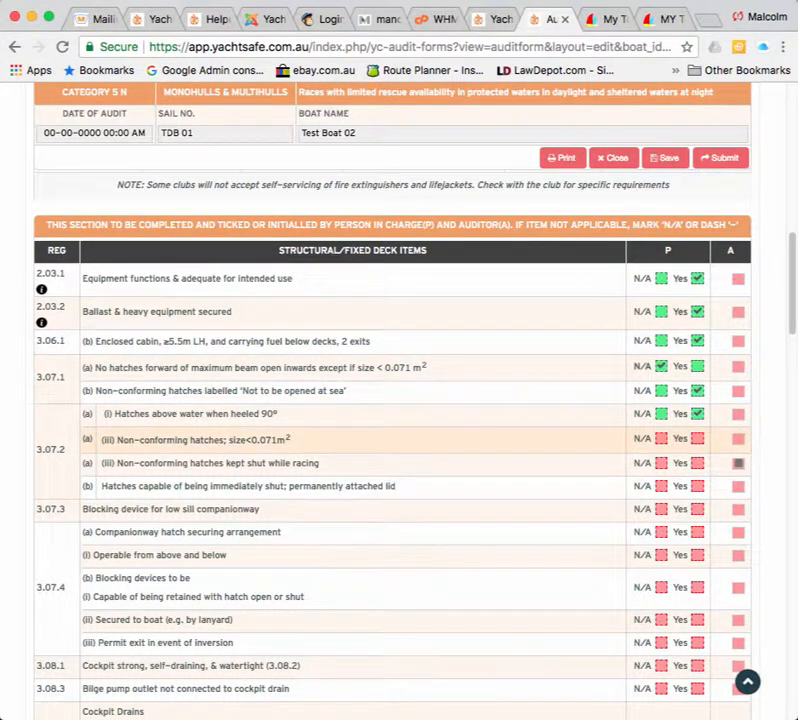
{"action": "left_click", "coordinate": [698, 439]}
{"action": "scroll", "coordinate": [399, 440], "scroll_direction": "down", "scroll_amount": 2}
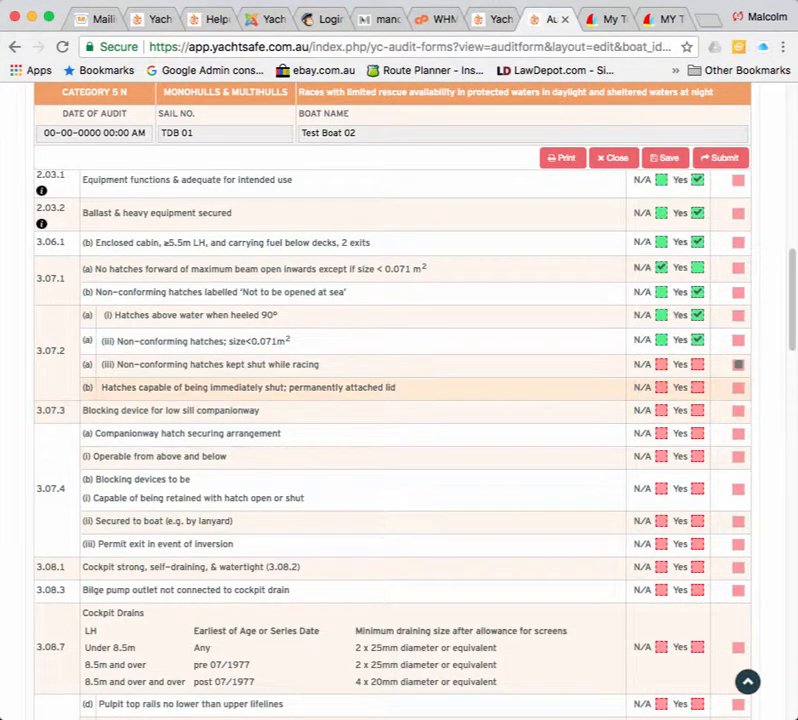
{"action": "left_click", "coordinate": [698, 364]}
{"action": "left_click", "coordinate": [698, 387]}
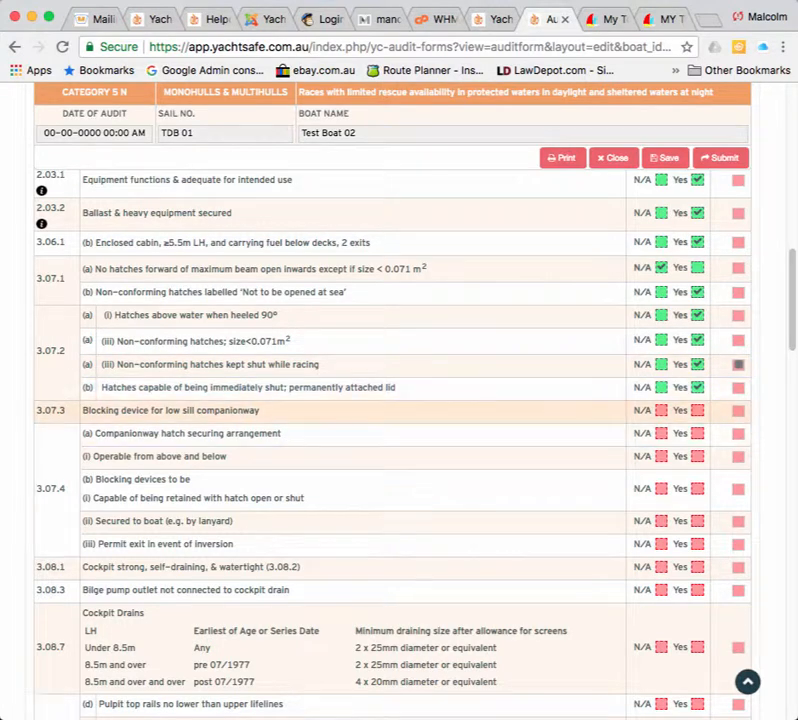
{"action": "left_click", "coordinate": [698, 410]}
{"action": "left_click", "coordinate": [698, 433]}
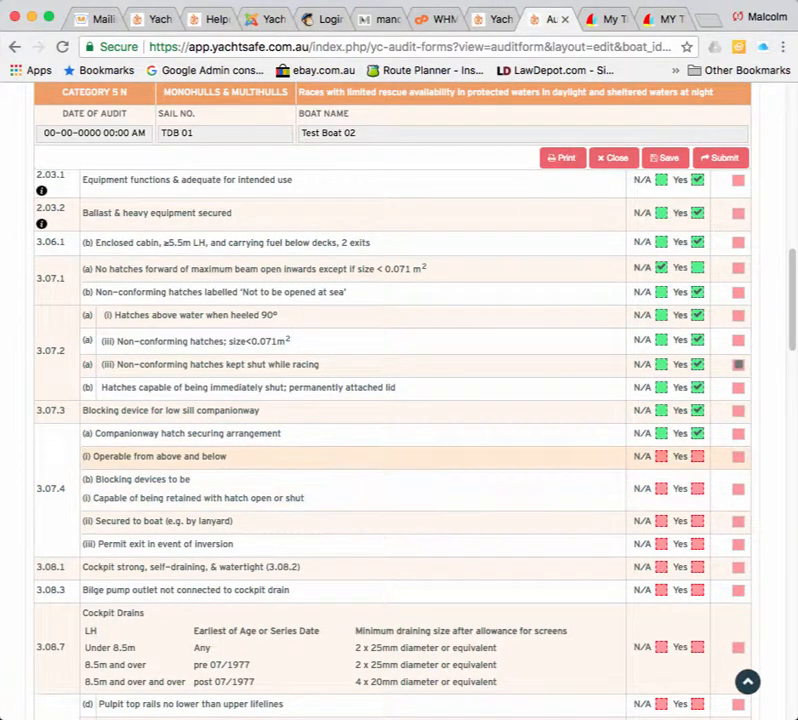
{"action": "left_click", "coordinate": [698, 456]}
Tick Yes for companionway blocking devices, inversion exit and the self-draining cockpit.
{"action": "scroll", "coordinate": [400, 440], "scroll_direction": "down", "scroll_amount": 4}
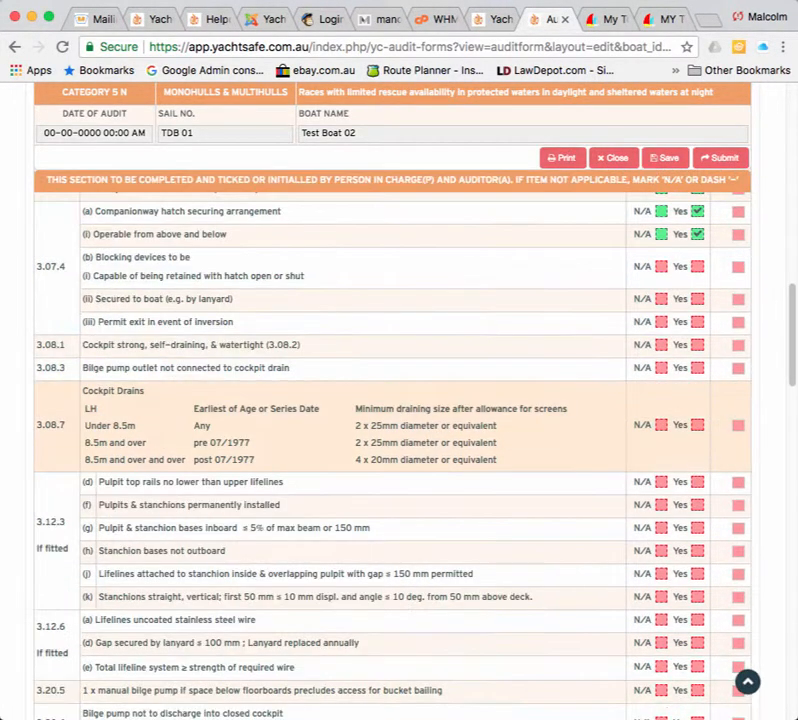
{"action": "left_click", "coordinate": [698, 266]}
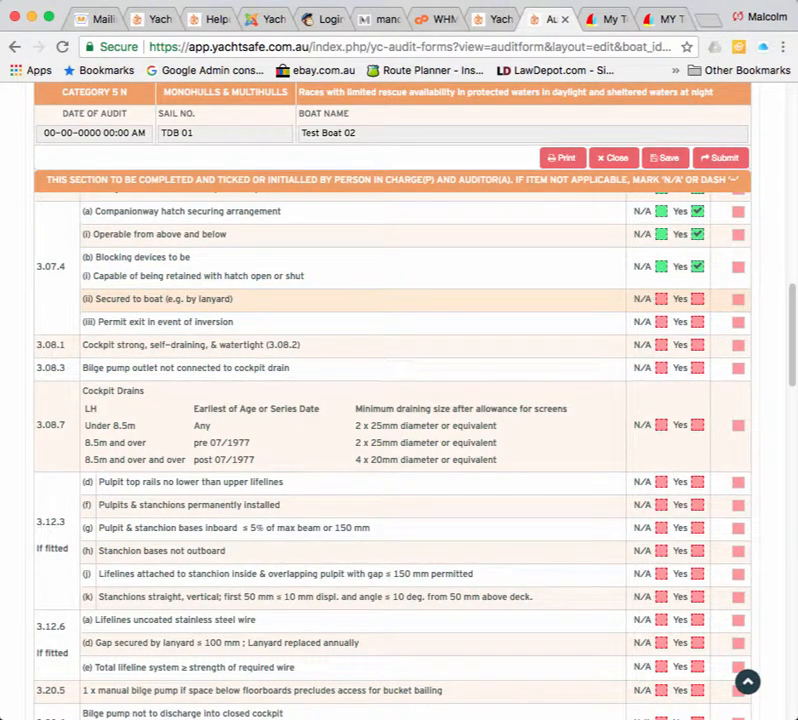
{"action": "left_click", "coordinate": [698, 298]}
{"action": "left_click", "coordinate": [698, 321]}
{"action": "left_click", "coordinate": [698, 344]}
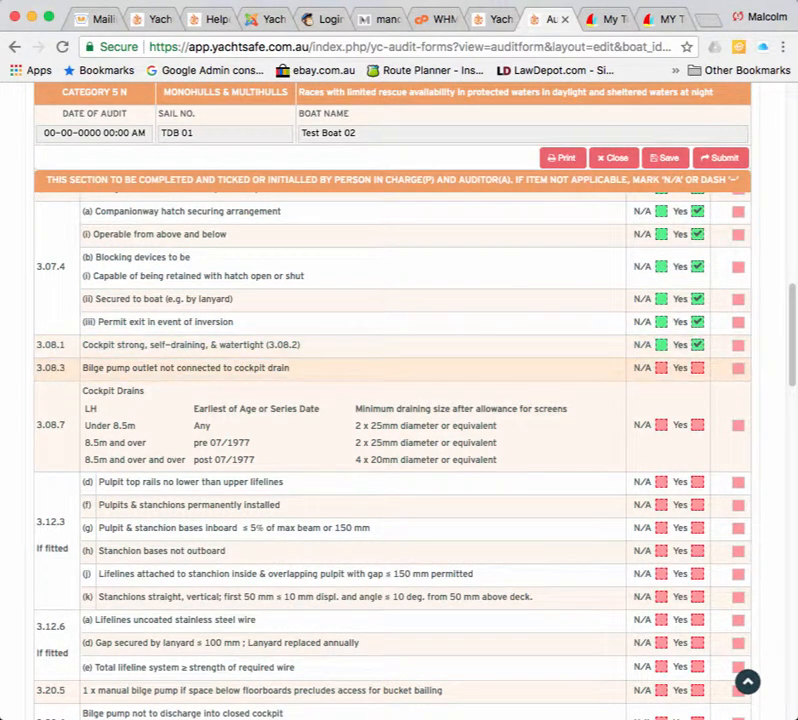
{"action": "scroll", "coordinate": [400, 430], "scroll_direction": "down", "scroll_amount": 6}
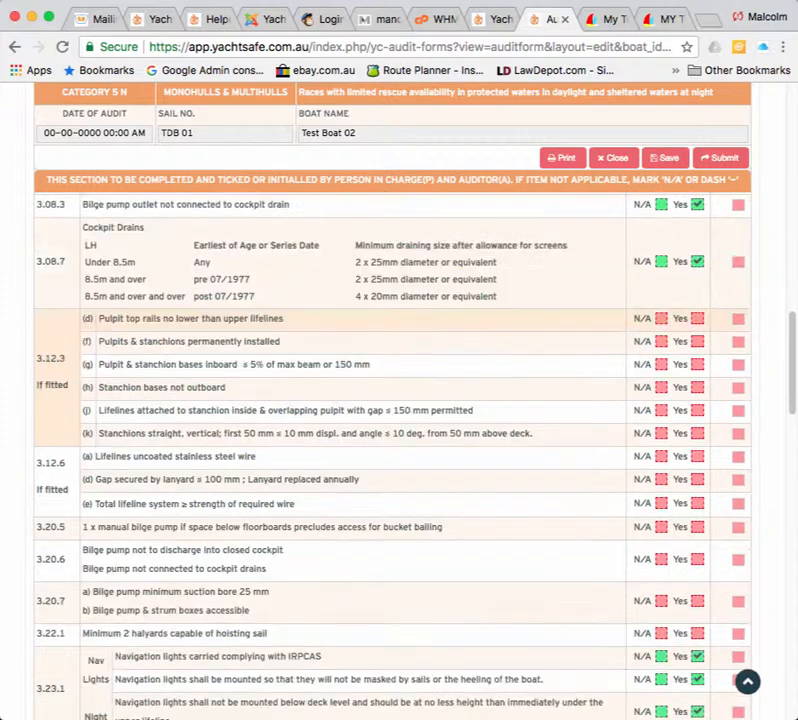
{"action": "scroll", "coordinate": [400, 450], "scroll_direction": "up", "scroll_amount": 5}
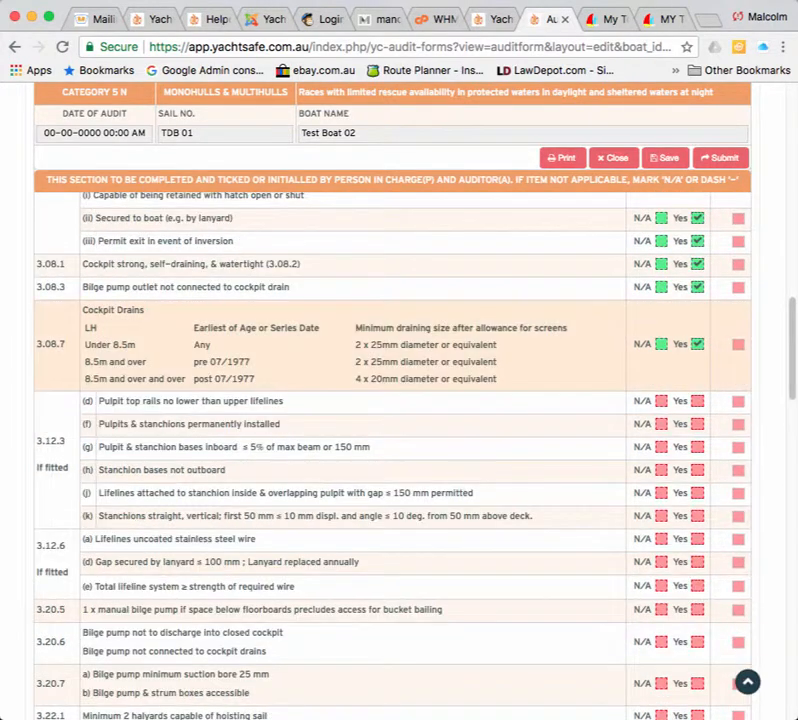
Tick Yes for the pulpit, stanchion and lifeline items through total lifeline strength.
{"action": "left_click", "coordinate": [698, 401]}
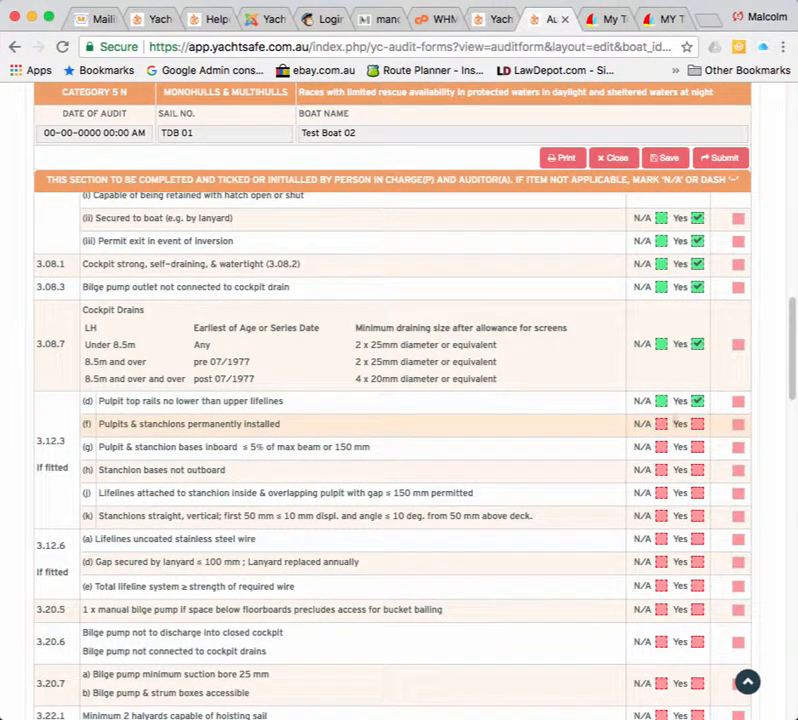
{"action": "left_click", "coordinate": [698, 424]}
{"action": "left_click", "coordinate": [698, 447]}
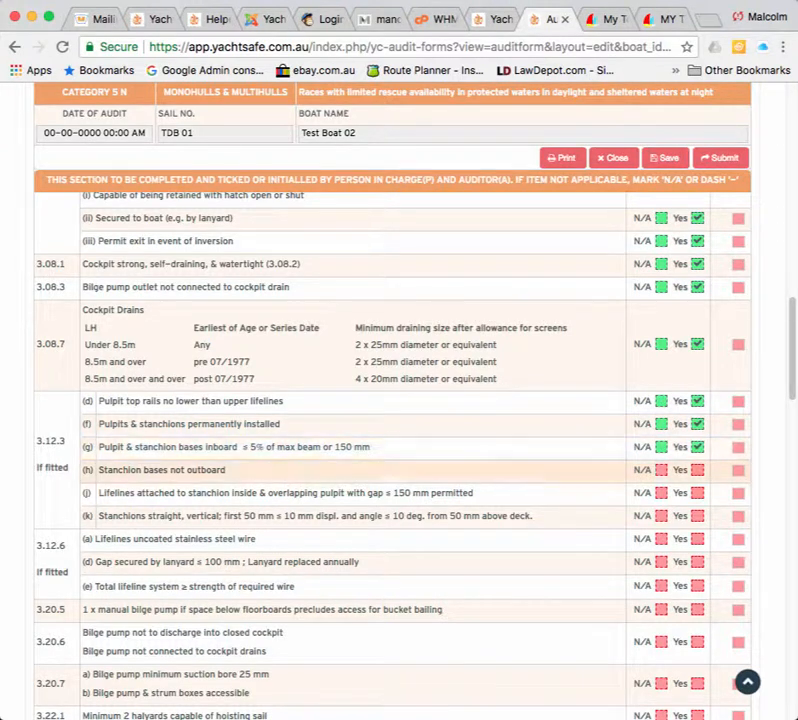
{"action": "left_click", "coordinate": [698, 469]}
{"action": "left_click", "coordinate": [698, 492]}
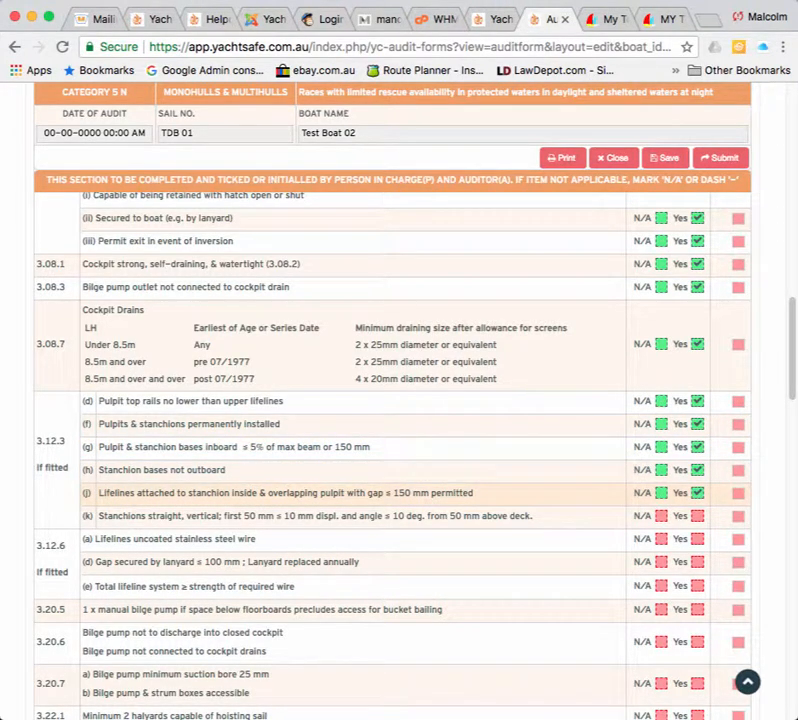
{"action": "left_click", "coordinate": [698, 516]}
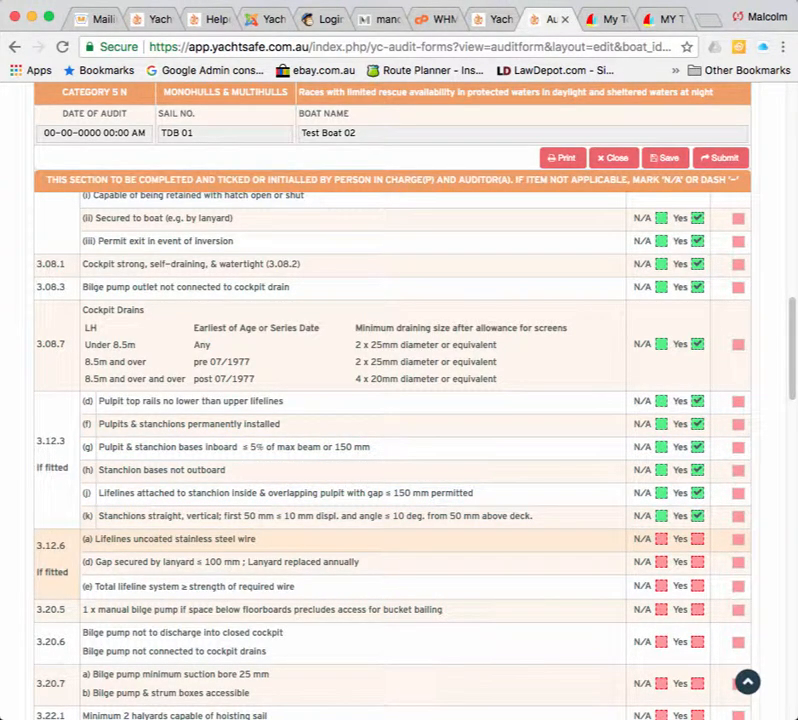
{"action": "left_click", "coordinate": [698, 539]}
{"action": "left_click", "coordinate": [698, 562]}
{"action": "left_click", "coordinate": [698, 586]}
{"action": "right_click", "coordinate": [701, 601]}
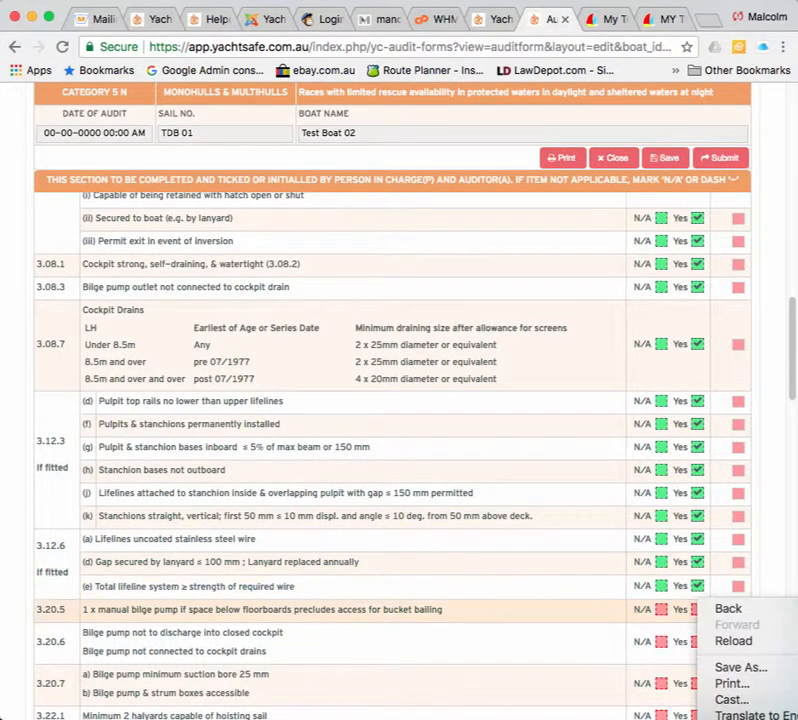
{"action": "key", "text": "Escape"}
{"action": "scroll", "coordinate": [720, 620], "scroll_direction": "down", "scroll_amount": 3}
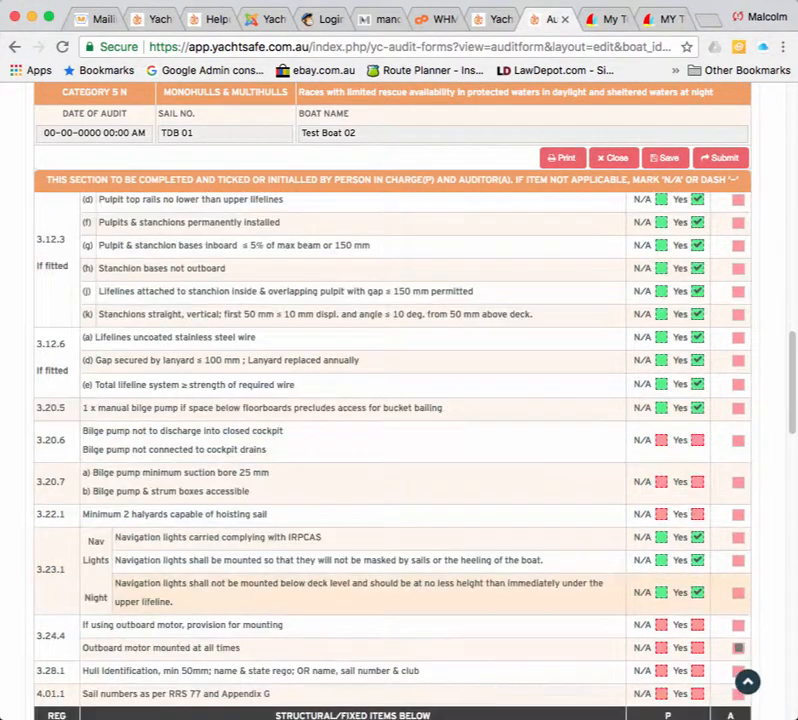
{"action": "scroll", "coordinate": [400, 400], "scroll_direction": "down", "scroll_amount": 1}
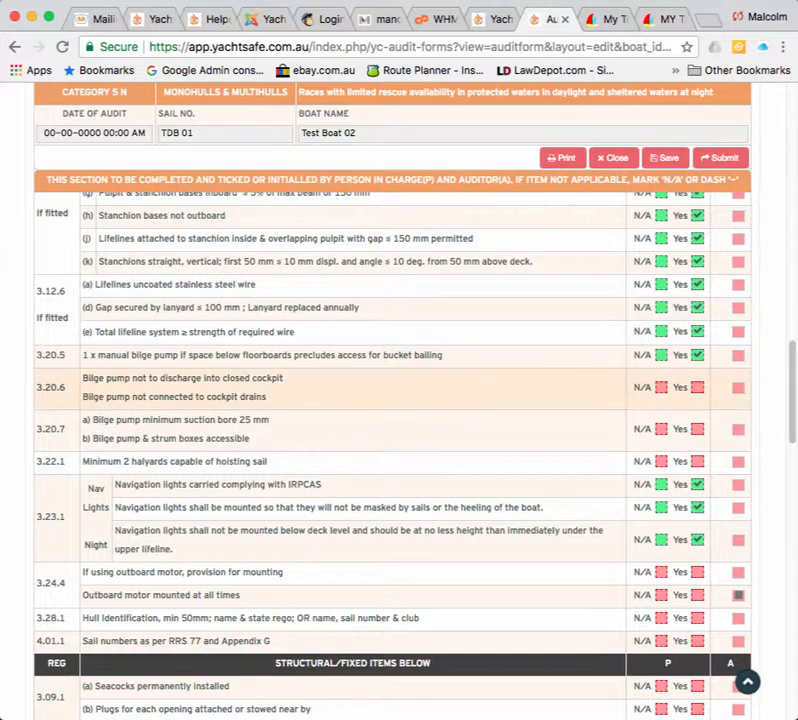
Tick Yes for bilge pump, outboard motor, hull identification, sail numbers, seacocks and plugs.
{"action": "left_click", "coordinate": [698, 387]}
{"action": "left_click", "coordinate": [698, 429]}
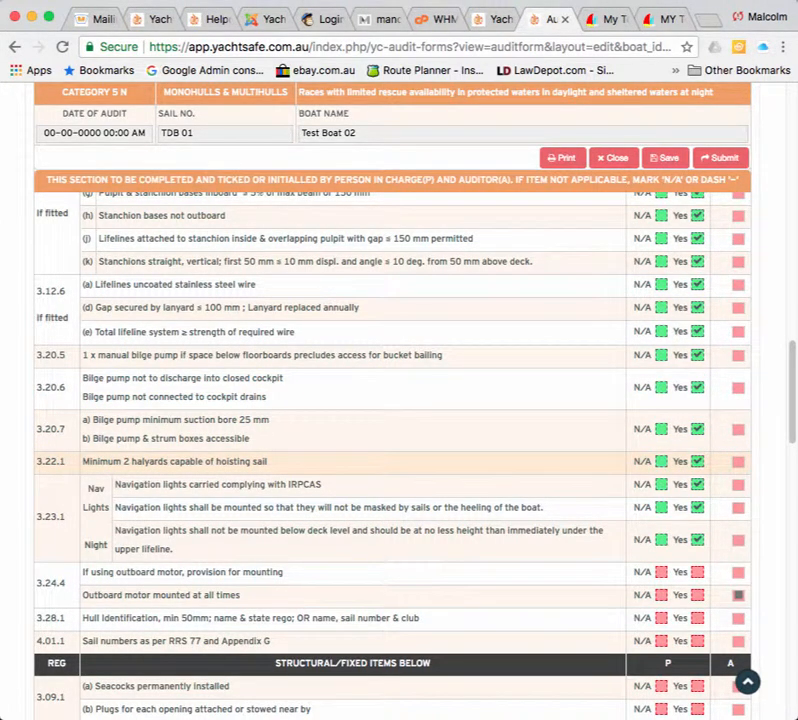
{"action": "scroll", "coordinate": [698, 461], "scroll_direction": "down", "scroll_amount": 2}
{"action": "scroll", "coordinate": [698, 461], "scroll_direction": "down", "scroll_amount": 3}
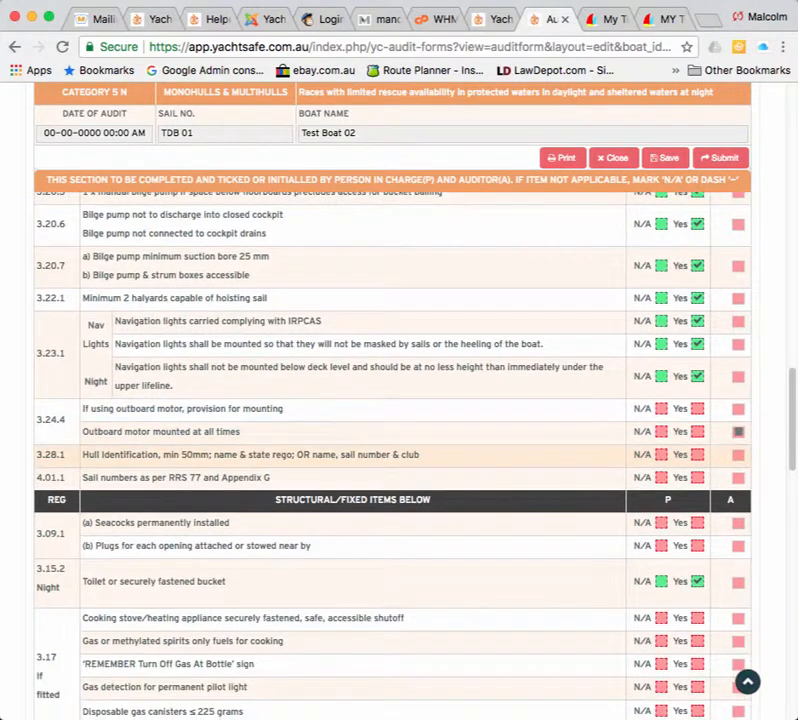
{"action": "scroll", "coordinate": [698, 461], "scroll_direction": "down", "scroll_amount": 2}
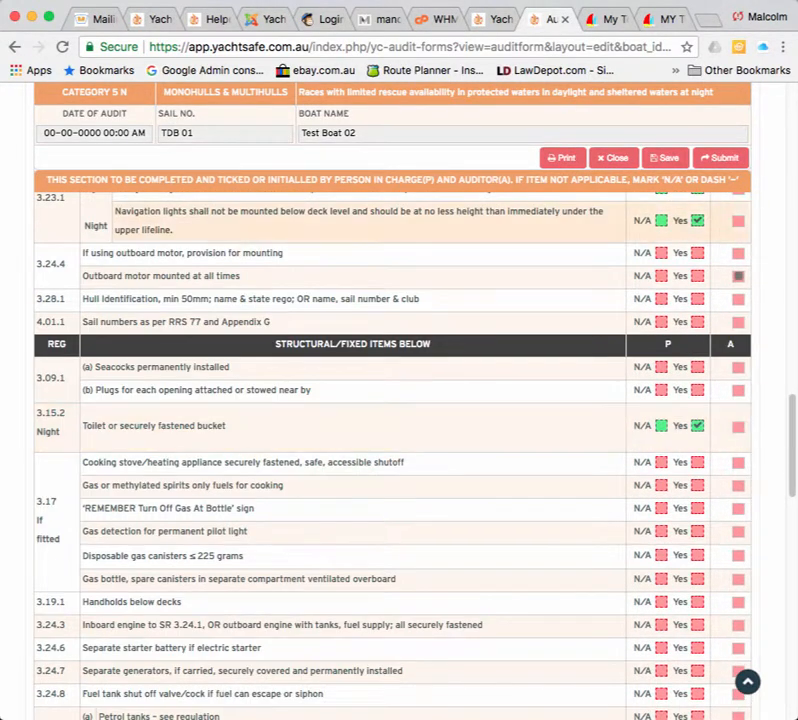
{"action": "left_click", "coordinate": [698, 253]}
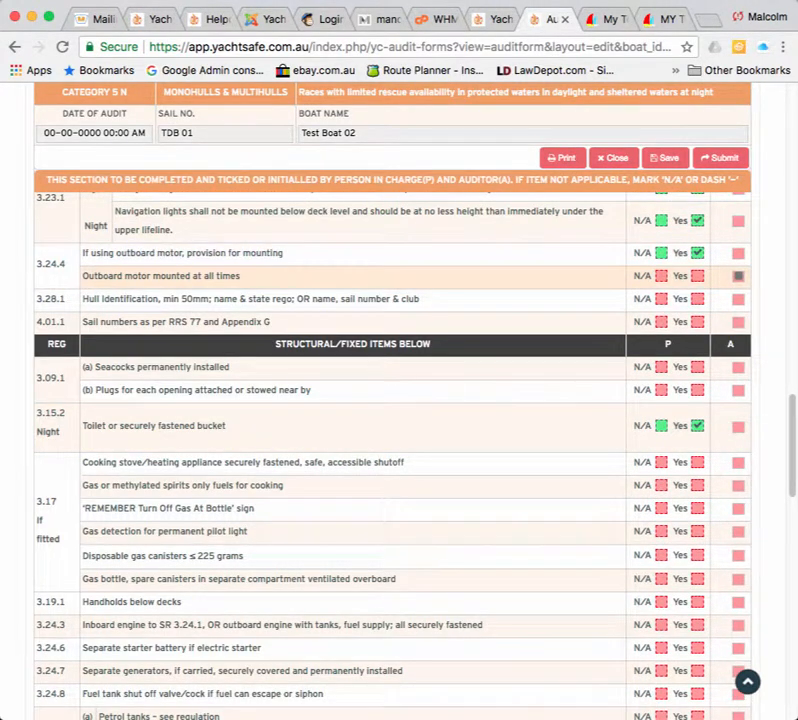
{"action": "left_click", "coordinate": [698, 276]}
{"action": "left_click", "coordinate": [698, 299]}
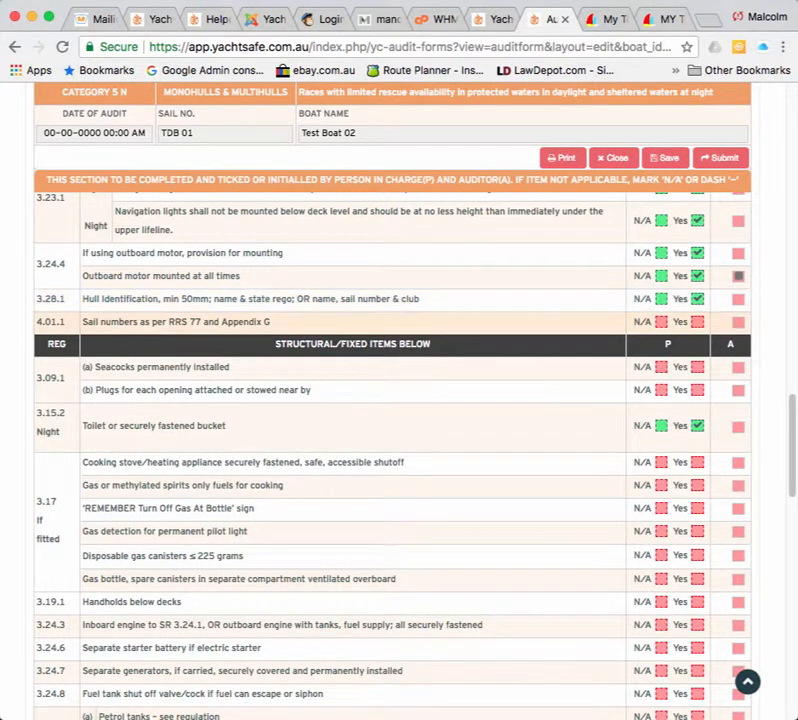
{"action": "left_click", "coordinate": [698, 322]}
{"action": "left_click", "coordinate": [698, 367]}
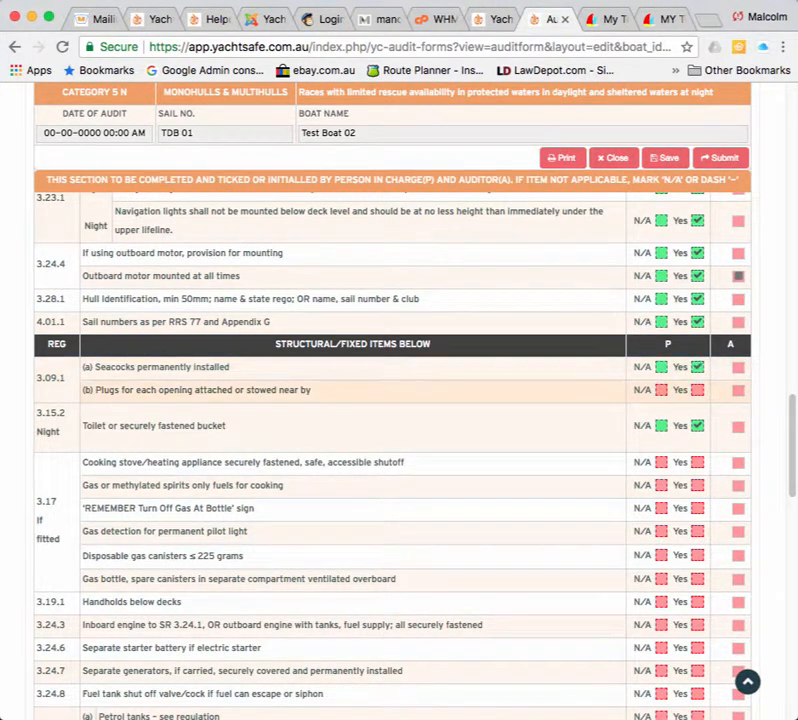
{"action": "left_click", "coordinate": [698, 390]}
{"action": "scroll", "coordinate": [698, 390], "scroll_direction": "down", "scroll_amount": 2}
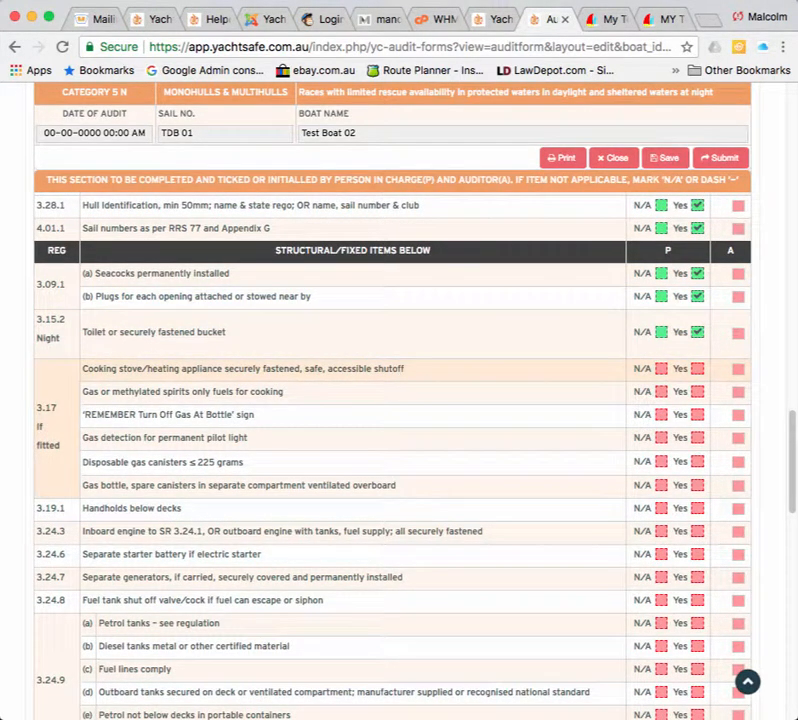
{"action": "scroll", "coordinate": [698, 340], "scroll_direction": "down", "scroll_amount": 1}
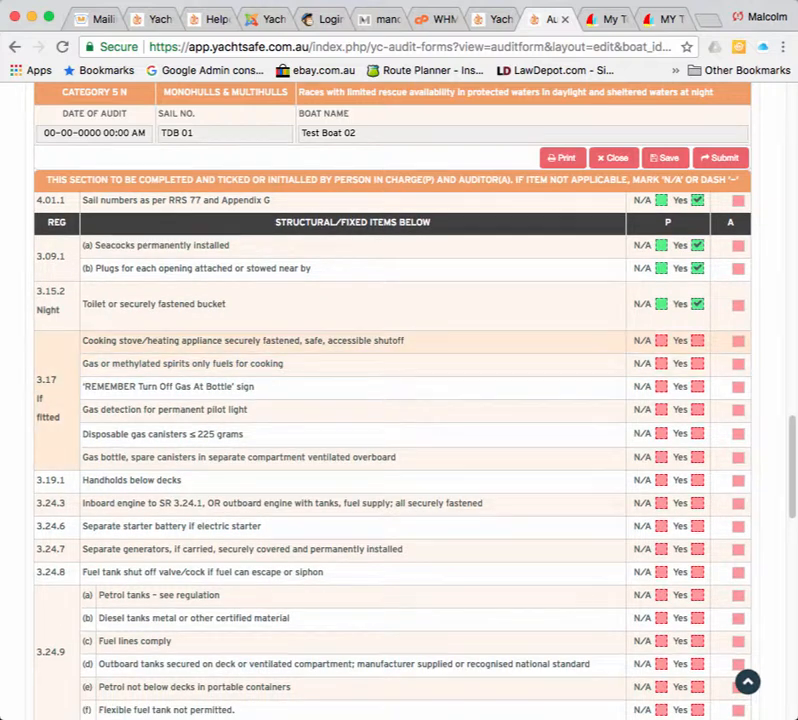
Tick Yes for the cooking stove and gas items, handholds and inboard engine.
{"action": "left_click", "coordinate": [698, 340]}
{"action": "left_click", "coordinate": [697, 363]}
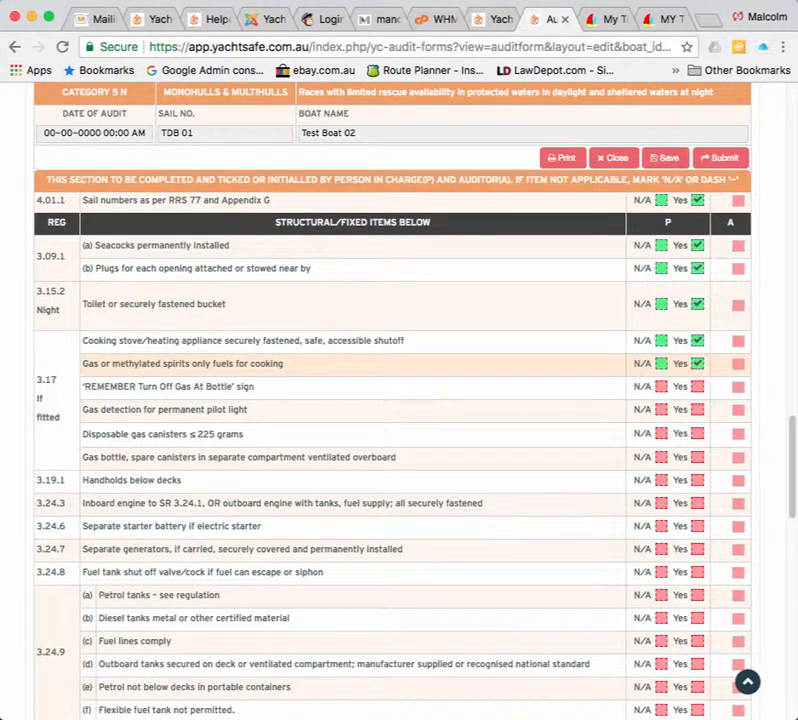
{"action": "left_click", "coordinate": [697, 386]}
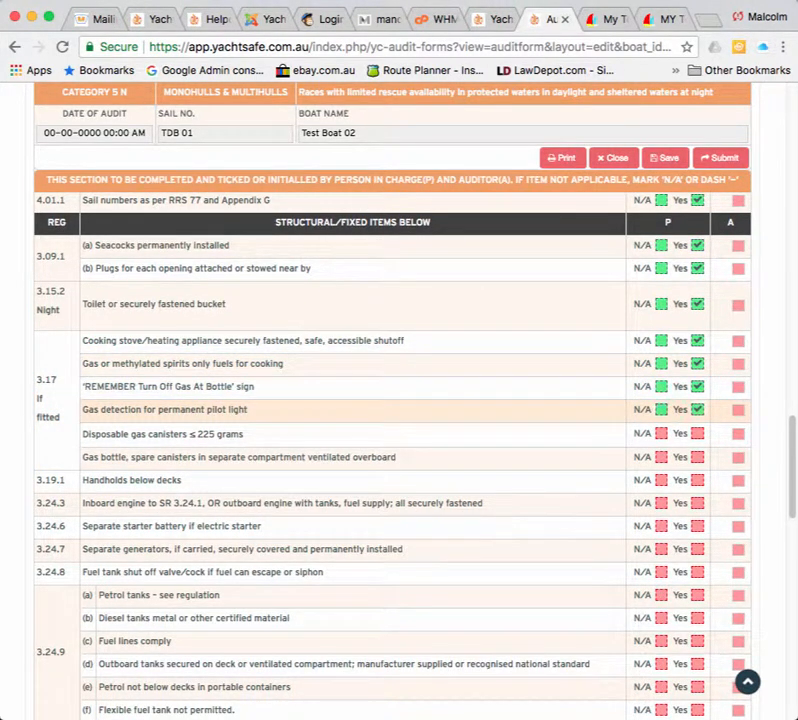
{"action": "left_click", "coordinate": [697, 409]}
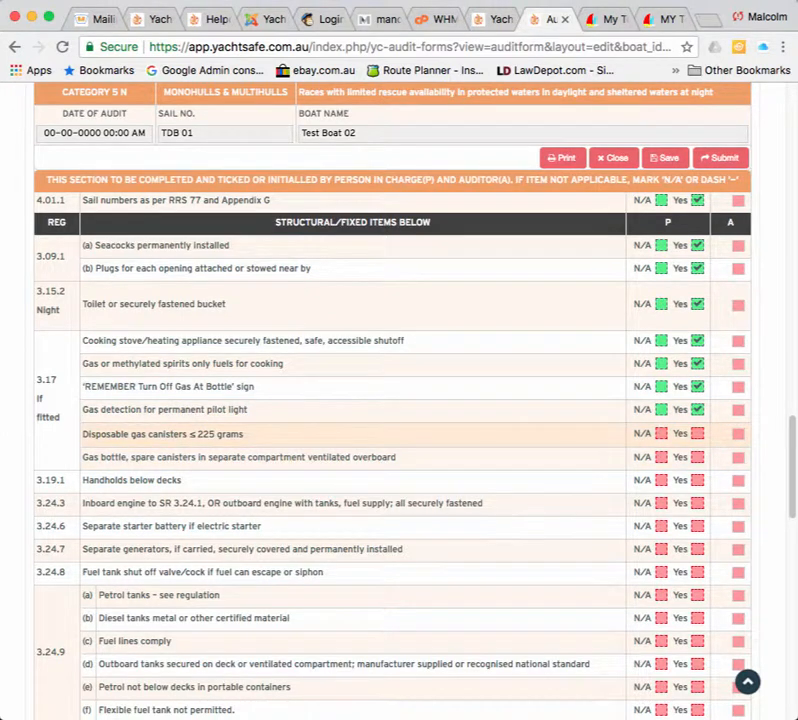
{"action": "left_click", "coordinate": [697, 433]}
{"action": "left_click", "coordinate": [697, 457]}
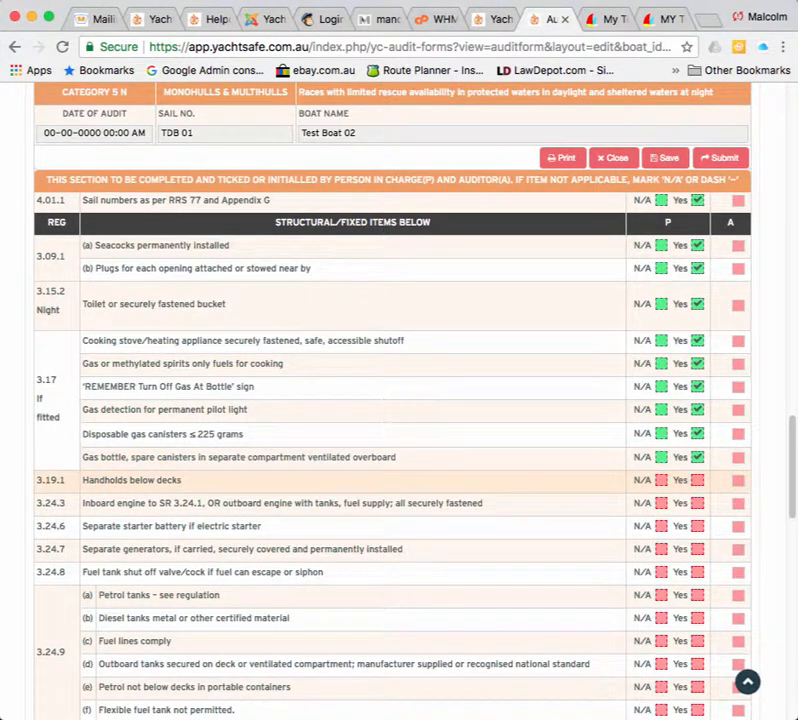
{"action": "left_click", "coordinate": [697, 480]}
{"action": "left_click", "coordinate": [697, 503]}
{"action": "scroll", "coordinate": [697, 471], "scroll_direction": "down", "scroll_amount": 3}
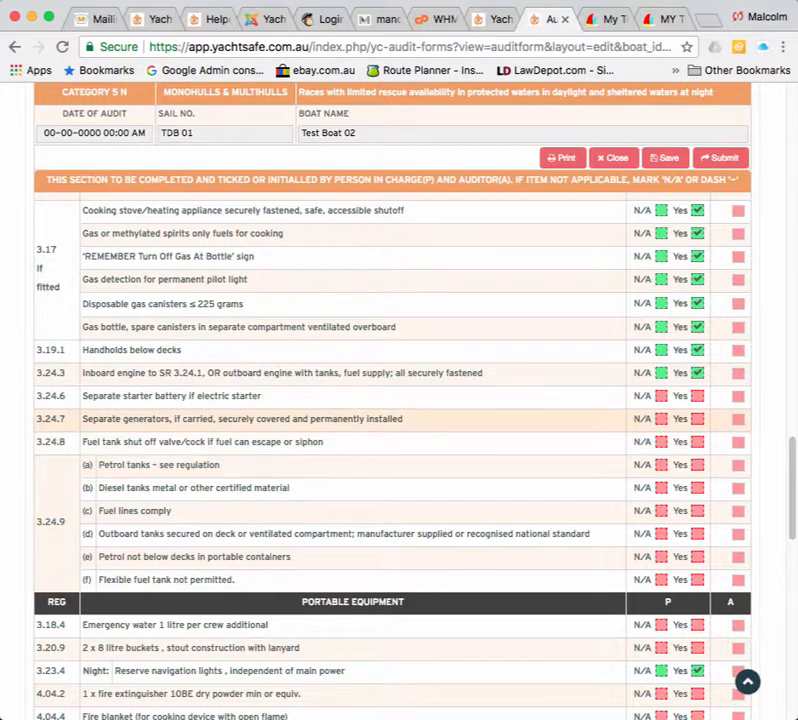
Tick Yes for batteries, generators and fuel-tank items, setting outboard and flexible tanks N/A.
{"action": "left_click", "coordinate": [697, 396]}
{"action": "left_click", "coordinate": [697, 419]}
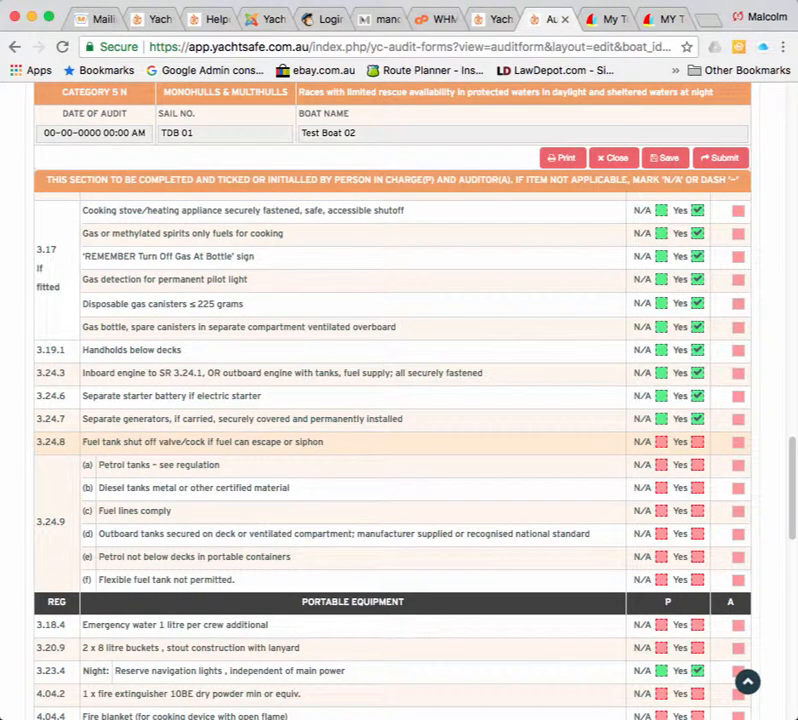
{"action": "left_click", "coordinate": [697, 442]}
{"action": "left_click", "coordinate": [697, 465]}
{"action": "left_click", "coordinate": [697, 488]}
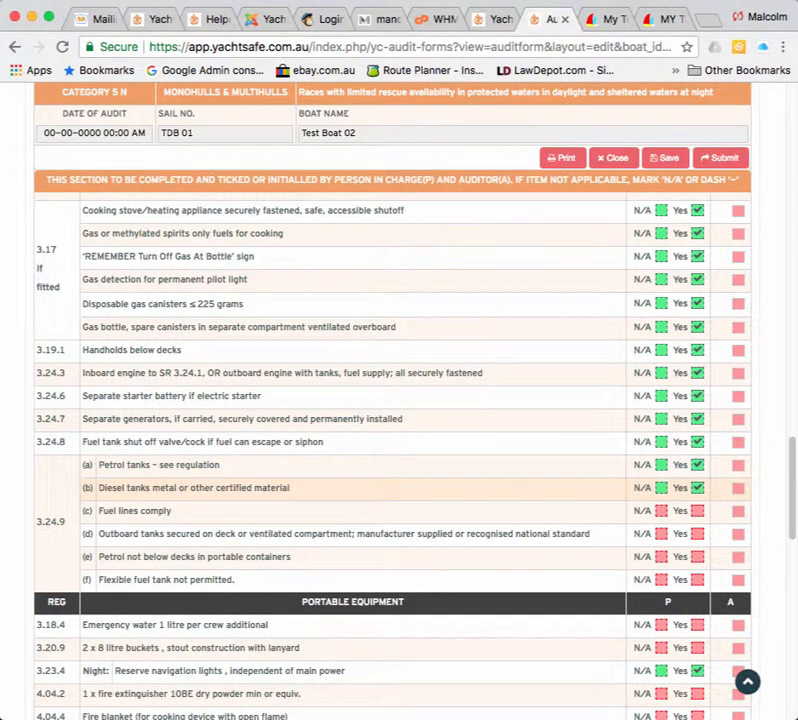
{"action": "scroll", "coordinate": [697, 490], "scroll_direction": "down", "scroll_amount": 3}
{"action": "left_click", "coordinate": [697, 386]}
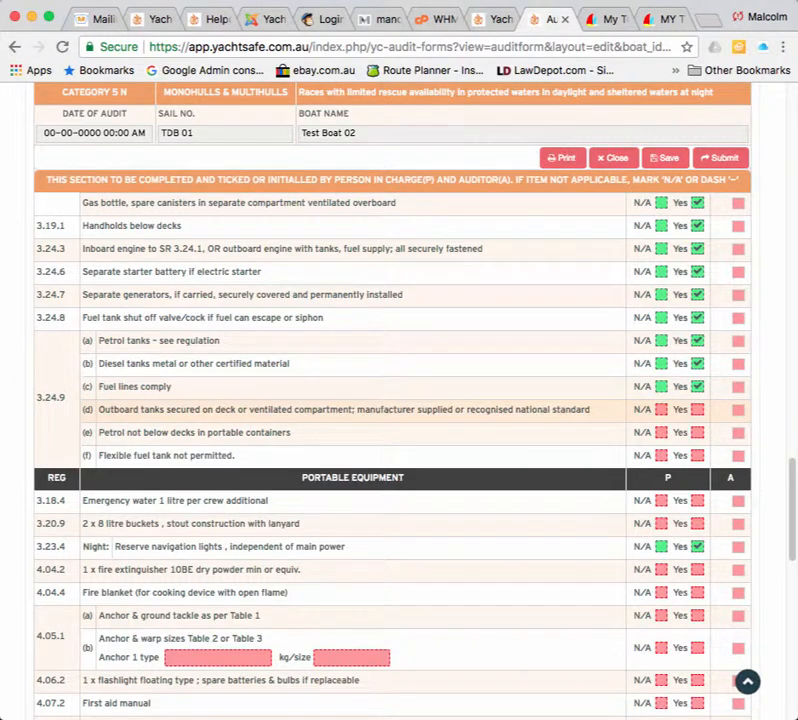
{"action": "left_click", "coordinate": [697, 410]}
{"action": "left_click", "coordinate": [697, 433]}
{"action": "left_click", "coordinate": [697, 456]}
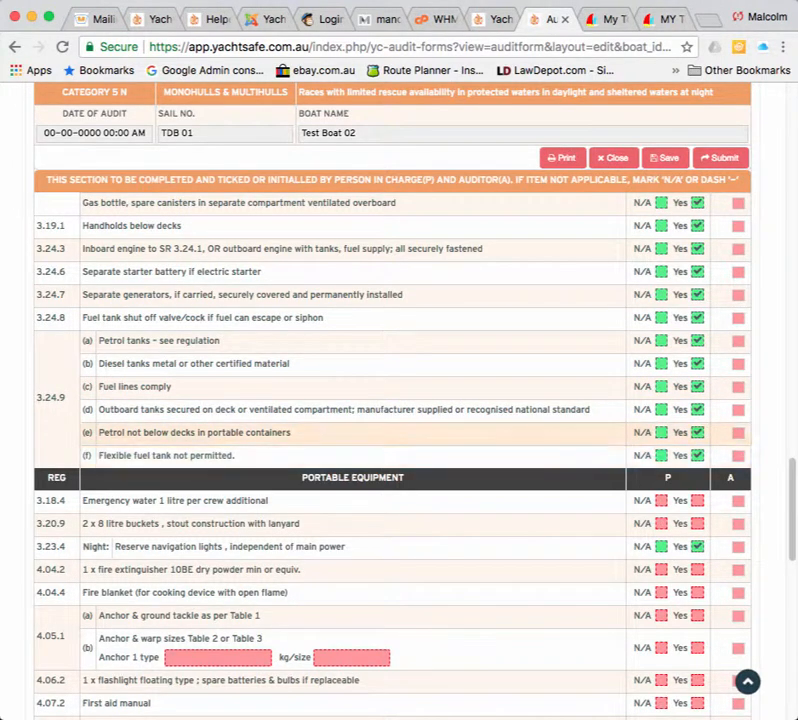
{"action": "scroll", "coordinate": [392, 400], "scroll_direction": "down", "scroll_amount": 1}
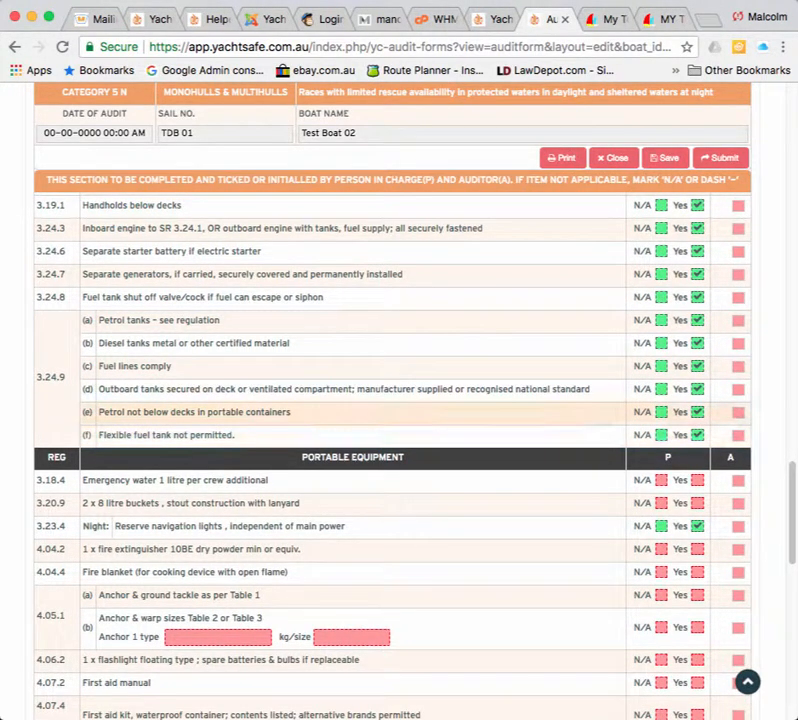
{"action": "left_click", "coordinate": [661, 435]}
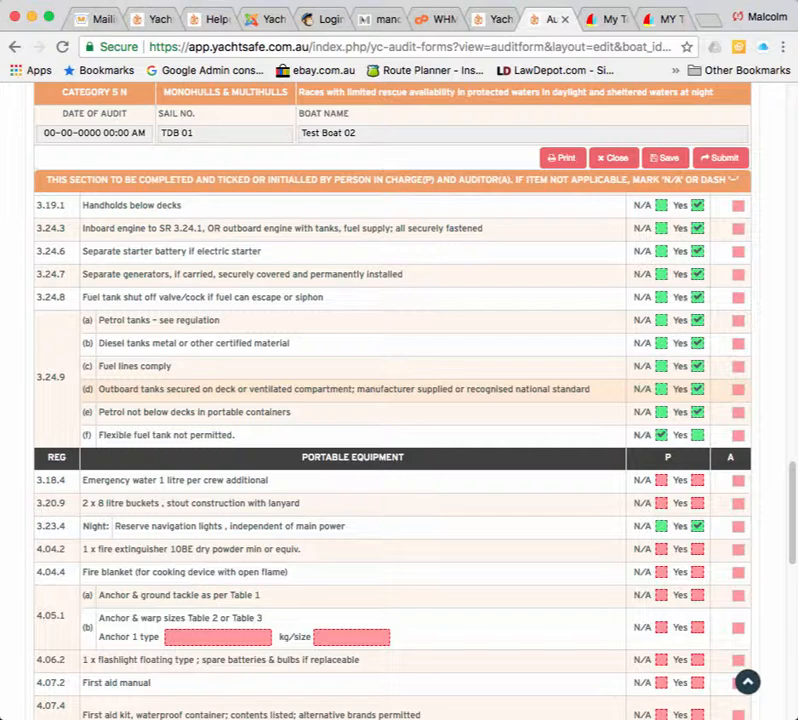
{"action": "left_click", "coordinate": [661, 389]}
Tick Yes for emergency water, buckets, fire extinguisher, fire blanket and anchor 4.05.1(a).
{"action": "scroll", "coordinate": [661, 388], "scroll_direction": "down", "scroll_amount": 2}
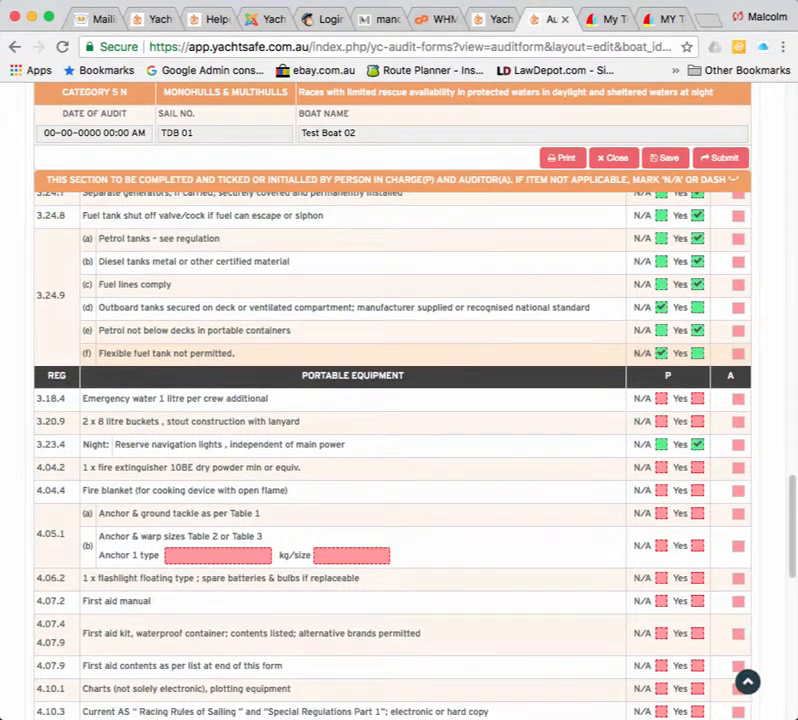
{"action": "scroll", "coordinate": [661, 388], "scroll_direction": "down", "scroll_amount": 2}
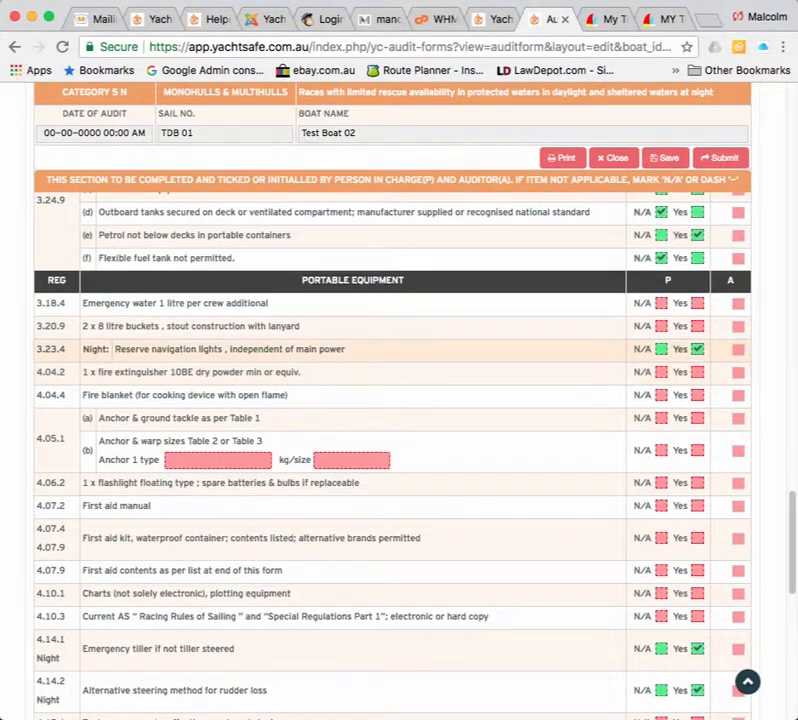
{"action": "left_click", "coordinate": [697, 303]}
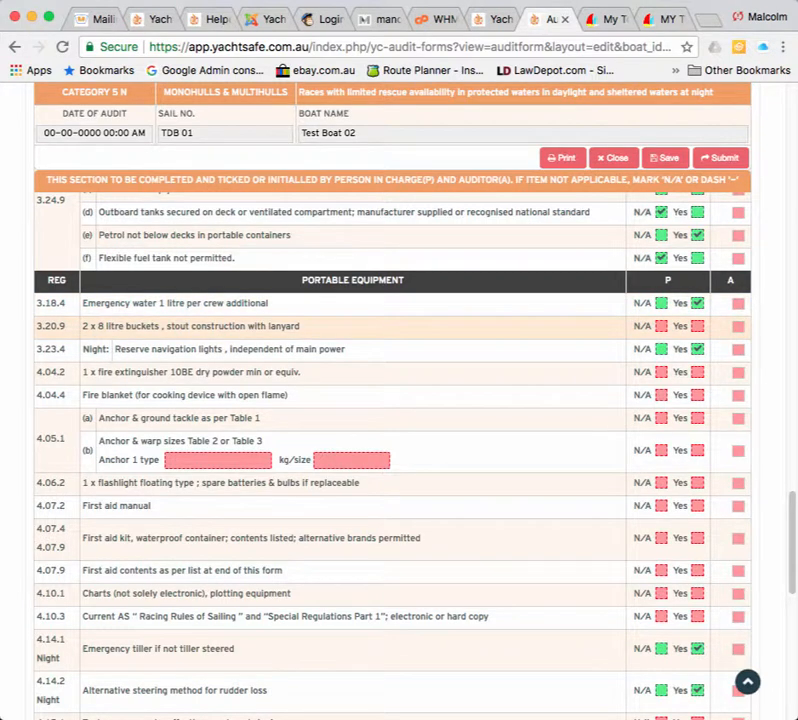
{"action": "left_click", "coordinate": [697, 326]}
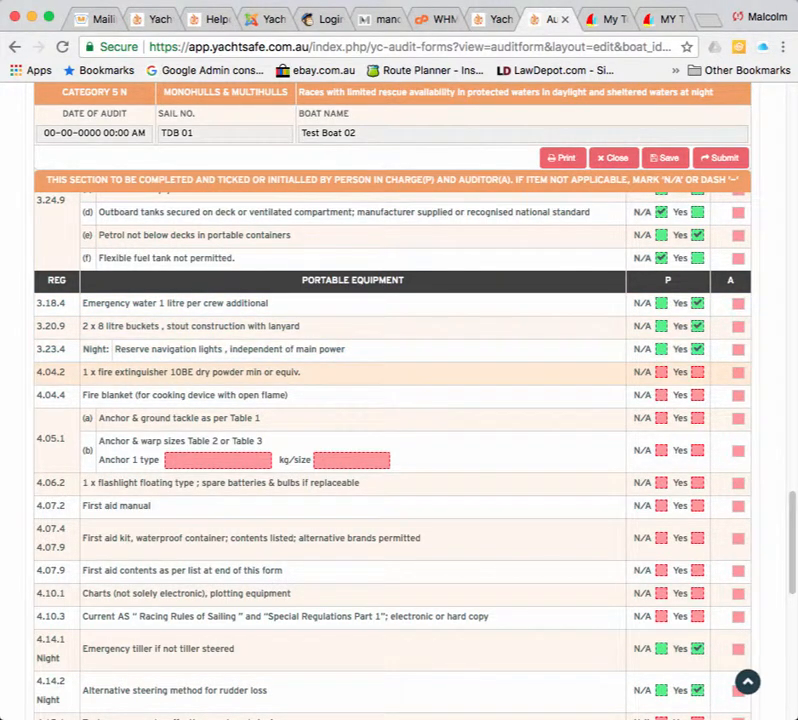
{"action": "left_click", "coordinate": [697, 372]}
{"action": "left_click", "coordinate": [697, 395]}
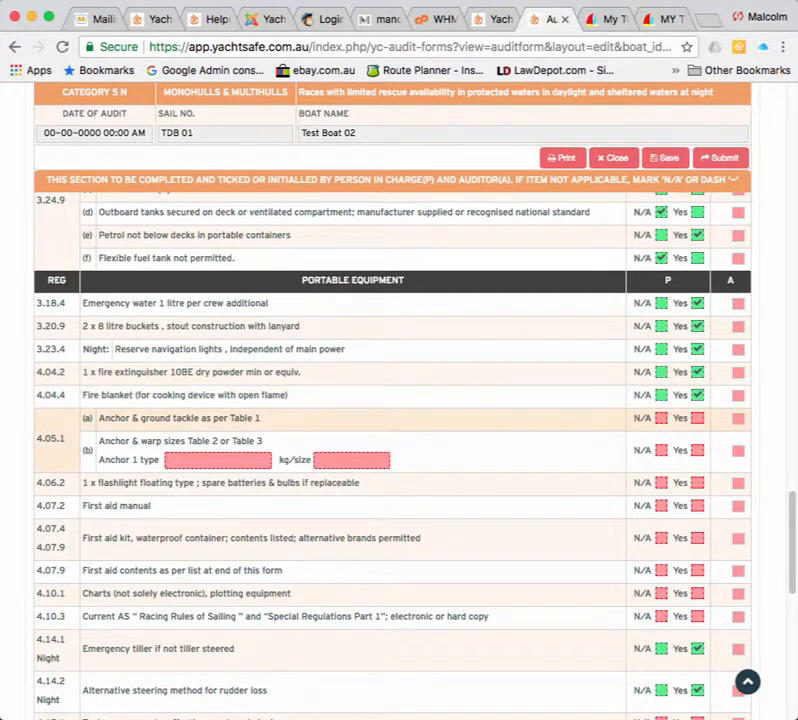
{"action": "left_click", "coordinate": [697, 418]}
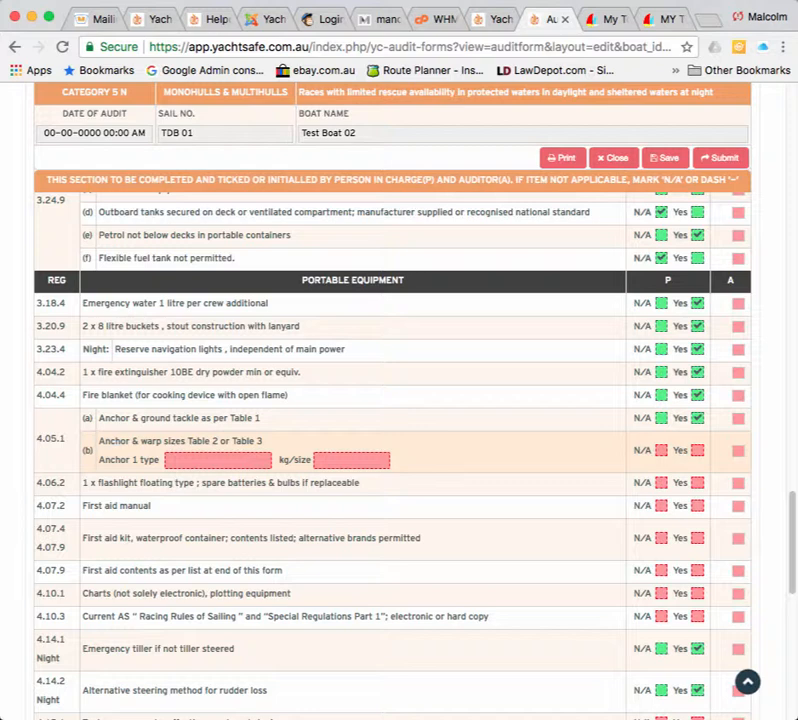
Record Anchor 1 as type Plough with kg/size 20, and tick 4.05.1(b) Yes.
{"action": "left_click_drag", "start_coordinate": [99, 441], "coordinate": [263, 441]}
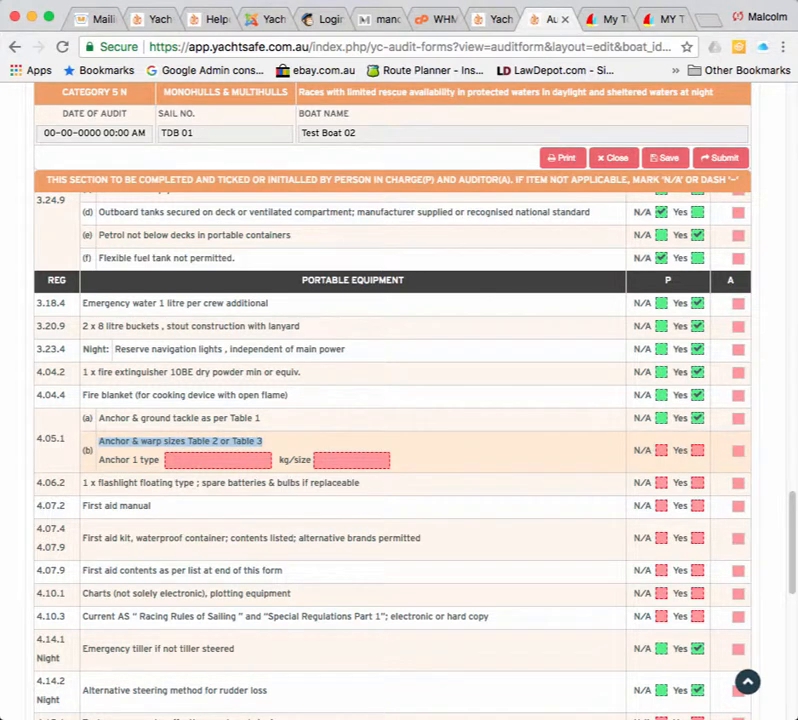
{"action": "left_click", "coordinate": [212, 460]}
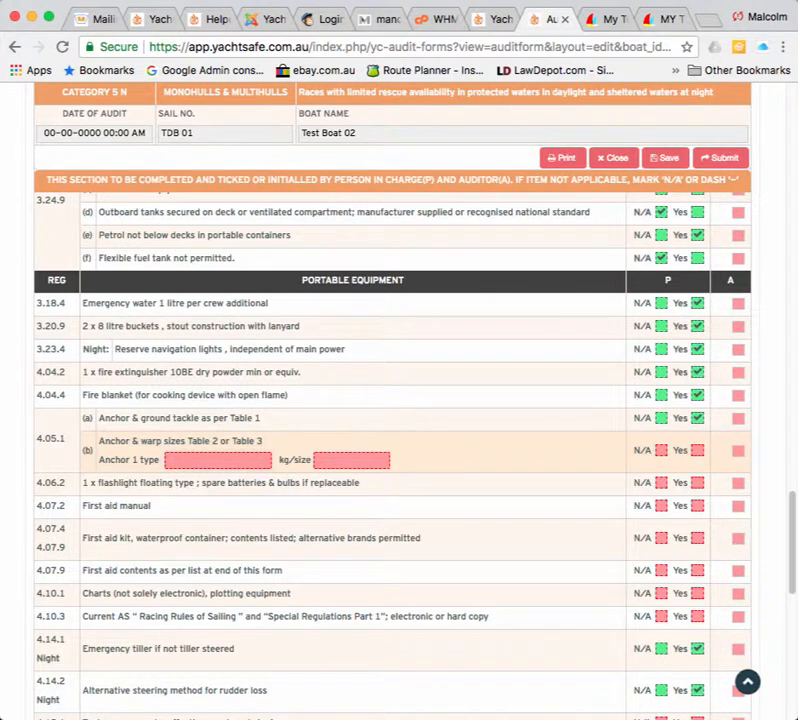
{"action": "type", "text": "Plough"}
{"action": "key", "text": "Tab"}
{"action": "type", "text": "20"}
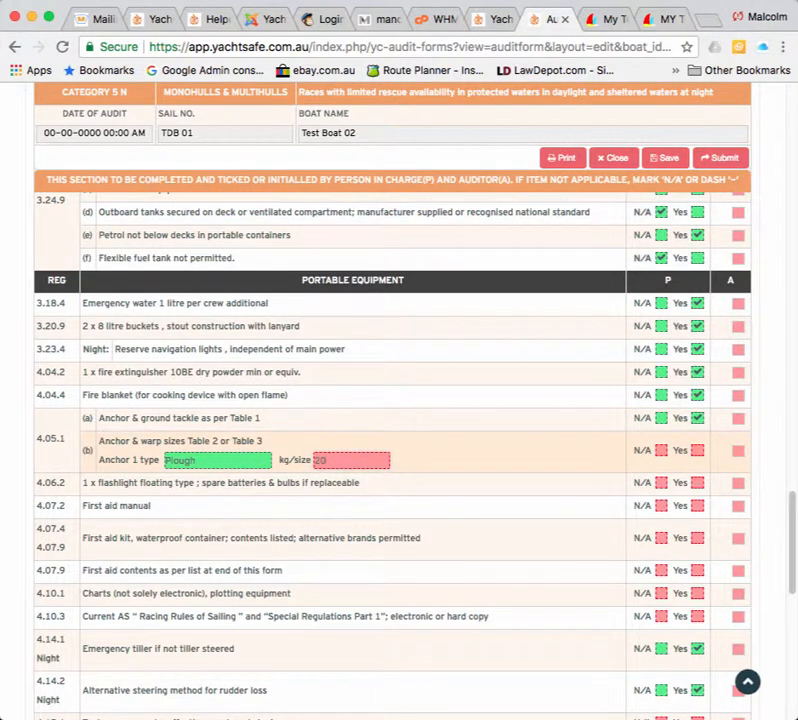
{"action": "left_click", "coordinate": [697, 451]}
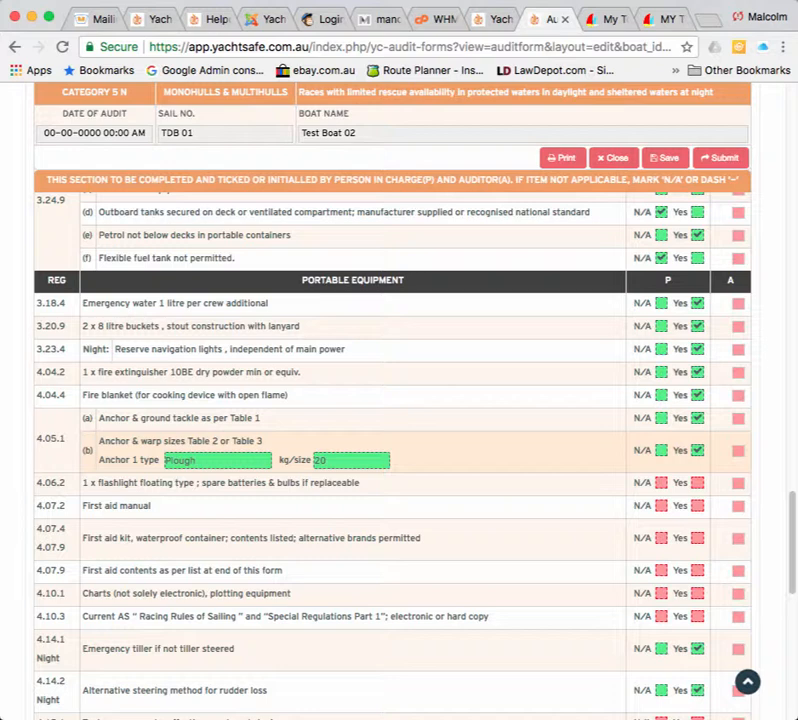
{"action": "scroll", "coordinate": [400, 420], "scroll_direction": "down", "scroll_amount": 3}
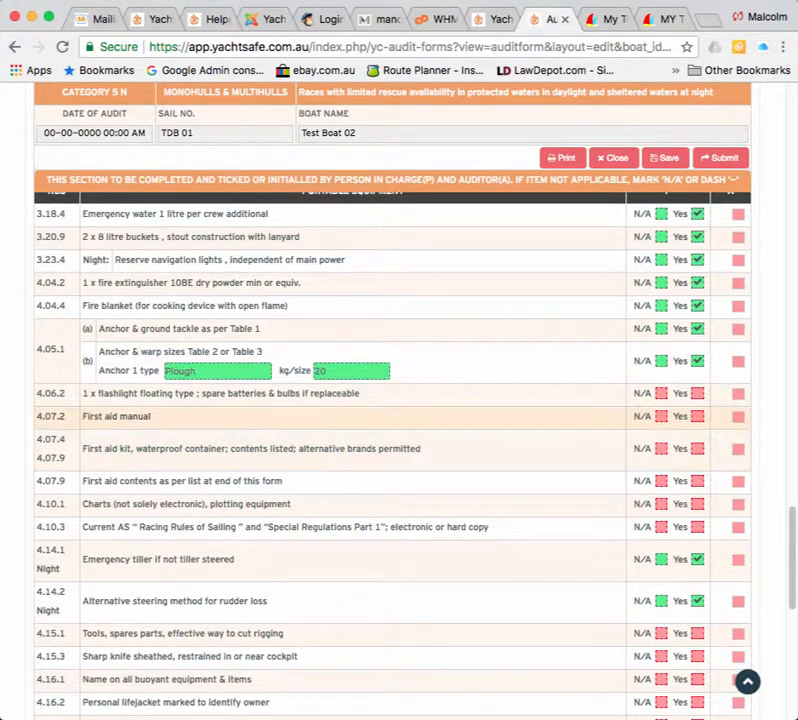
Tick Yes for flashlight 4.06.2, the first aid items through 4.07.9, charts 4.10.1 and racing rules 4.10.3.
{"action": "left_click", "coordinate": [697, 393]}
{"action": "left_click", "coordinate": [697, 416]}
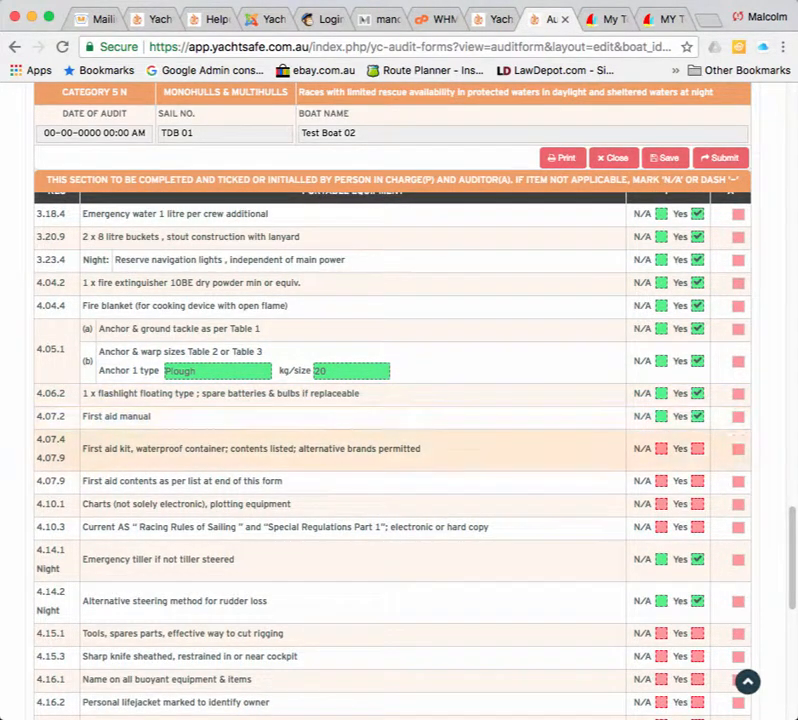
{"action": "left_click", "coordinate": [697, 448]}
{"action": "left_click", "coordinate": [697, 481]}
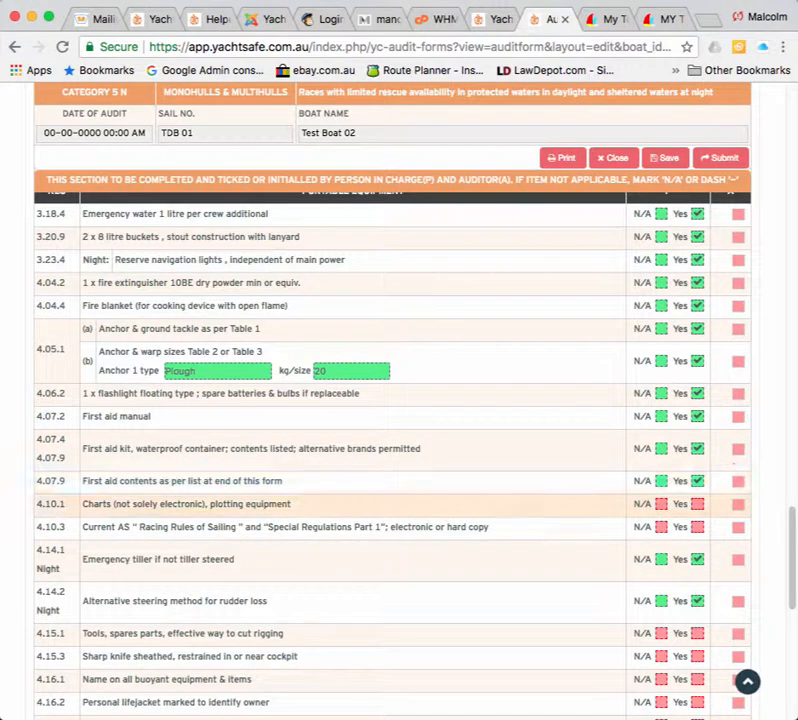
{"action": "left_click", "coordinate": [697, 504]}
{"action": "left_click", "coordinate": [697, 527]}
{"action": "scroll", "coordinate": [697, 527], "scroll_direction": "down", "scroll_amount": 9}
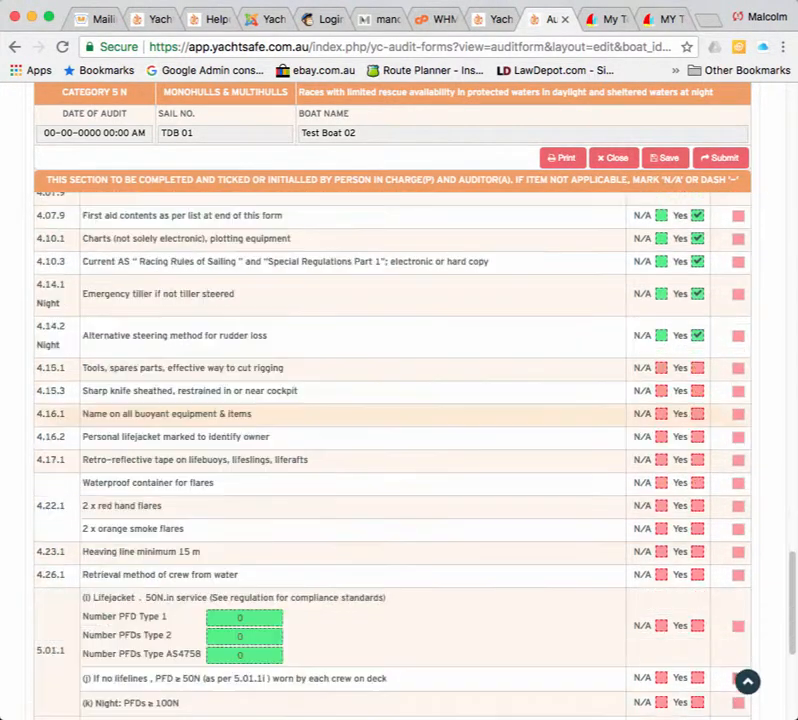
{"action": "scroll", "coordinate": [400, 413], "scroll_direction": "down", "scroll_amount": 3}
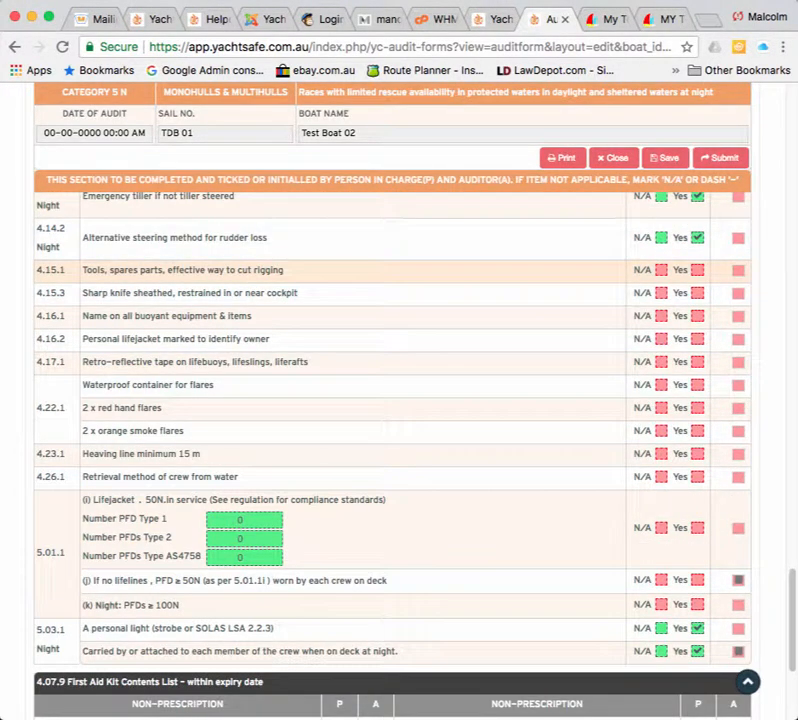
Tick Yes for rigging cutters, knife, equipment marking, reflective tape, flares and heaving line 4.23.1.
{"action": "left_click", "coordinate": [697, 270]}
{"action": "left_click", "coordinate": [697, 293]}
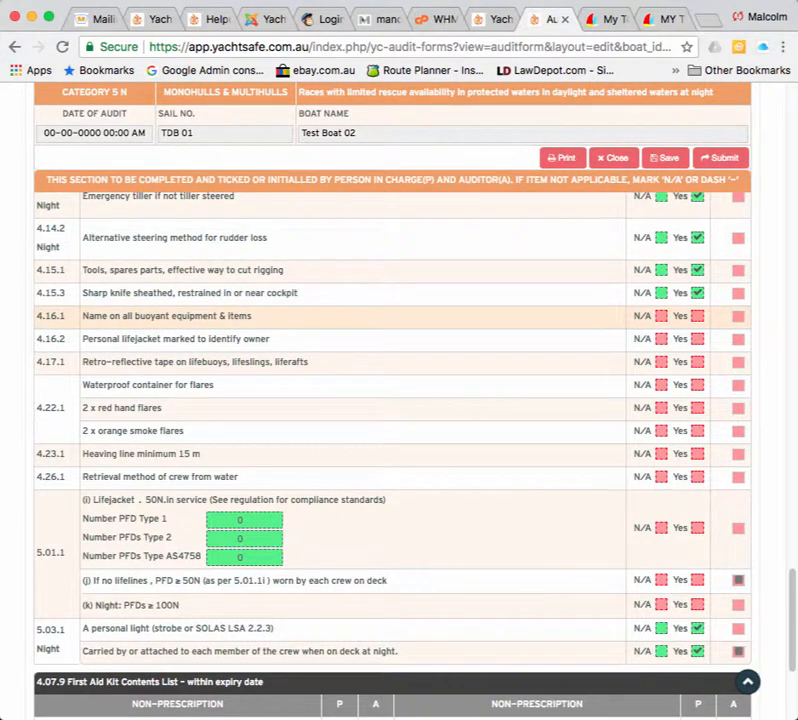
{"action": "left_click", "coordinate": [697, 316]}
{"action": "left_click", "coordinate": [697, 339]}
{"action": "left_click", "coordinate": [697, 362]}
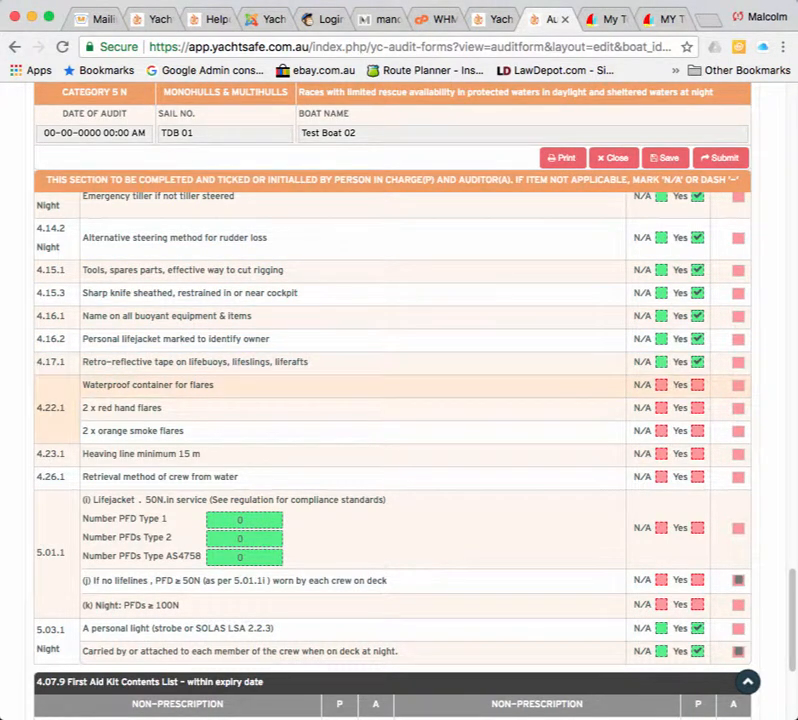
{"action": "left_click", "coordinate": [697, 385]}
{"action": "left_click", "coordinate": [697, 408]}
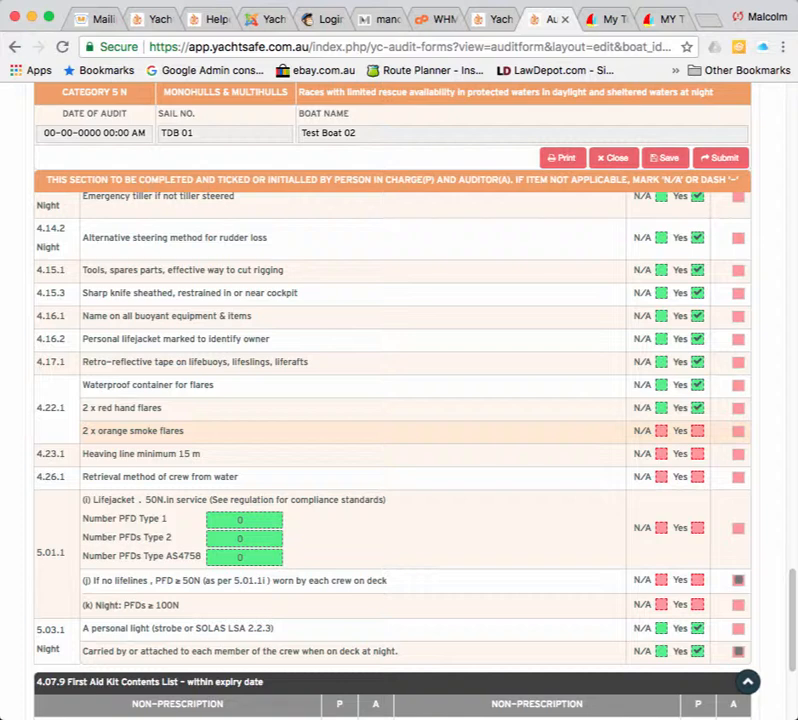
{"action": "left_click", "coordinate": [697, 431]}
{"action": "left_click", "coordinate": [697, 454]}
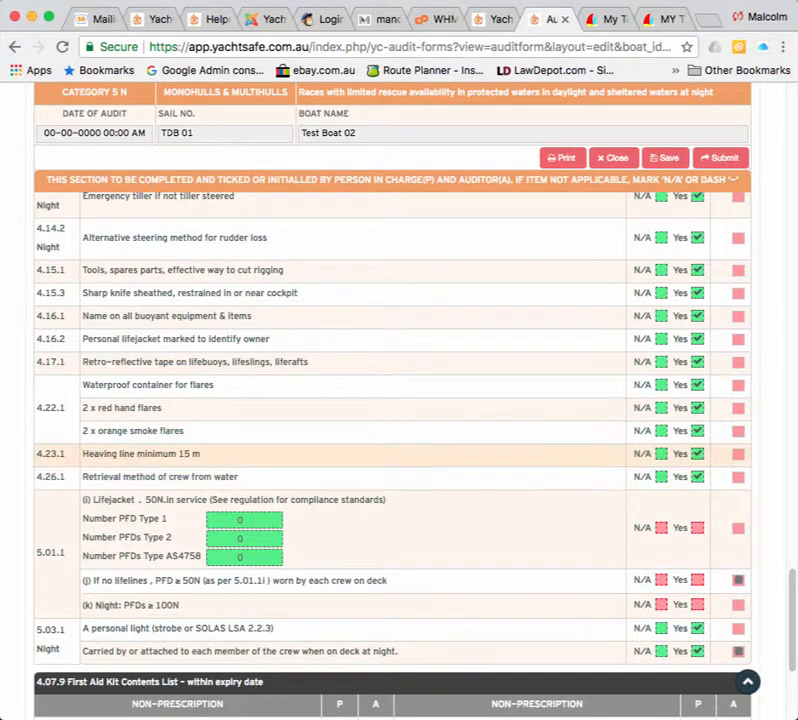
{"action": "scroll", "coordinate": [690, 430], "scroll_direction": "down", "scroll_amount": 1}
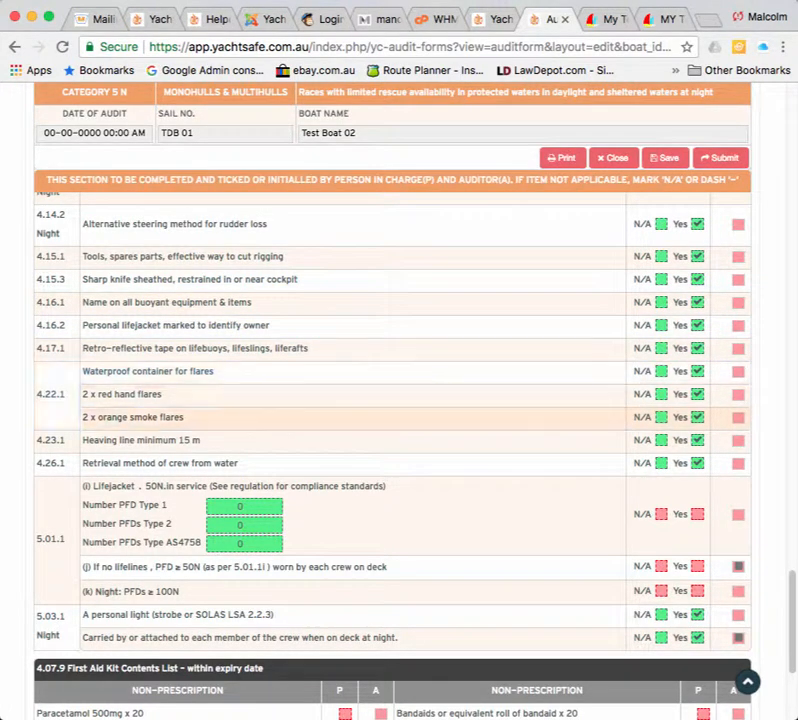
{"action": "scroll", "coordinate": [390, 440], "scroll_direction": "down", "scroll_amount": 3}
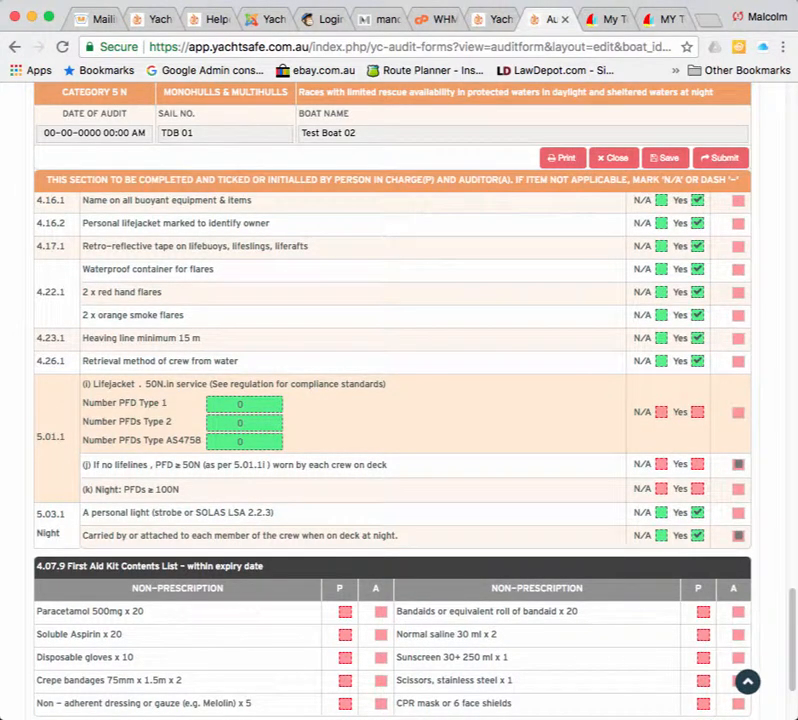
Tick Yes for lifejacket item 5.01.1 (i) and set Number PFD Type 1 to 6.
{"action": "left_click", "coordinate": [698, 412]}
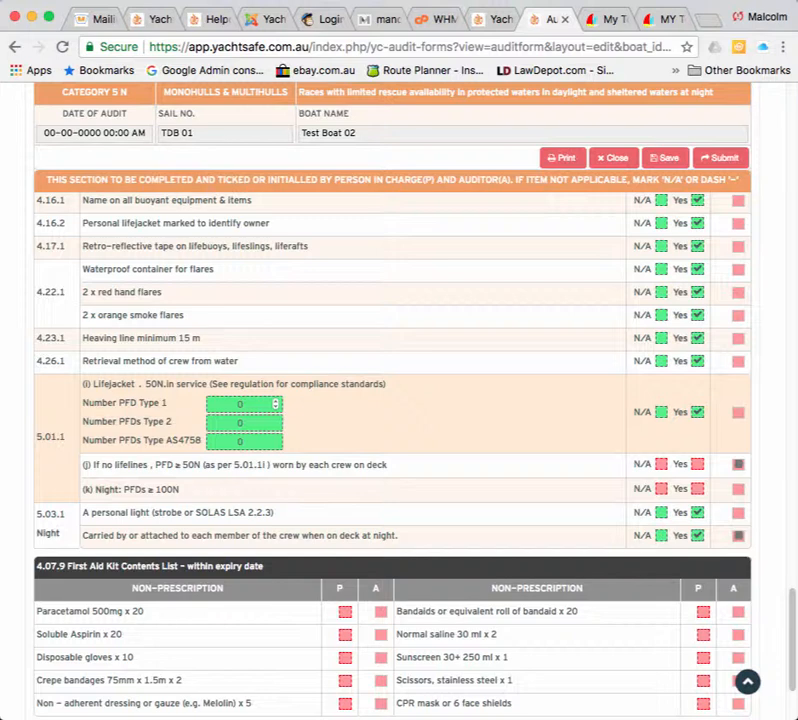
{"action": "left_click", "coordinate": [276, 401]}
{"action": "left_click", "coordinate": [276, 401]}
{"action": "left_click", "coordinate": [276, 401]}
{"action": "left_click", "coordinate": [276, 401]}
{"action": "left_click", "coordinate": [276, 401]}
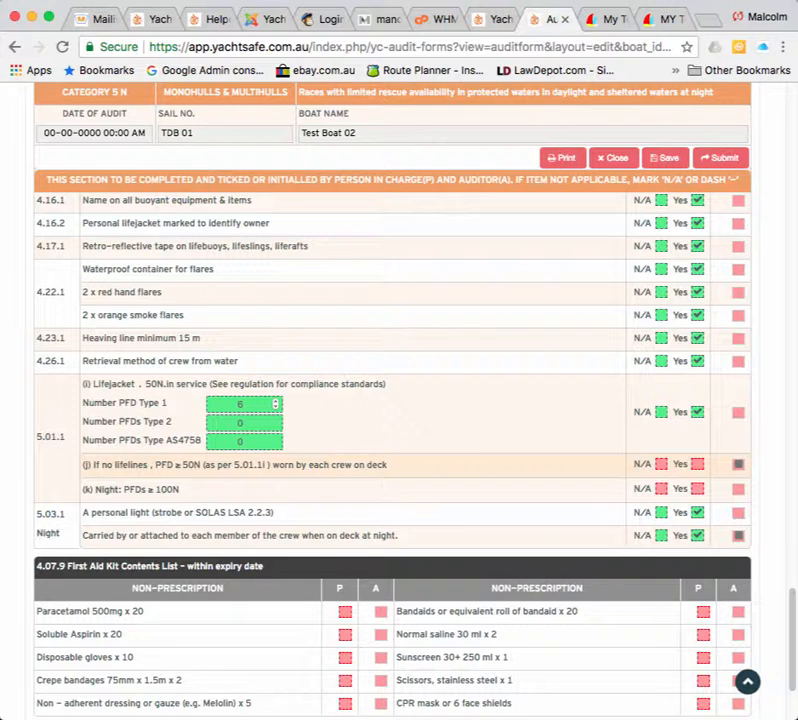
Tick Yes for the no-lifelines PFD requirement (j).
{"action": "left_click", "coordinate": [697, 464]}
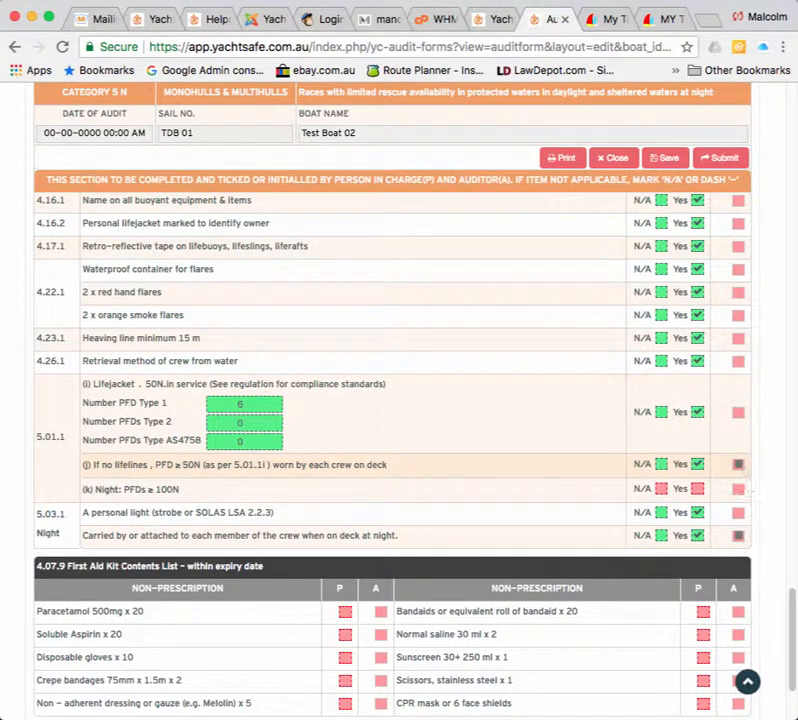
{"action": "left_click_drag", "start_coordinate": [83, 464], "coordinate": [688, 464]}
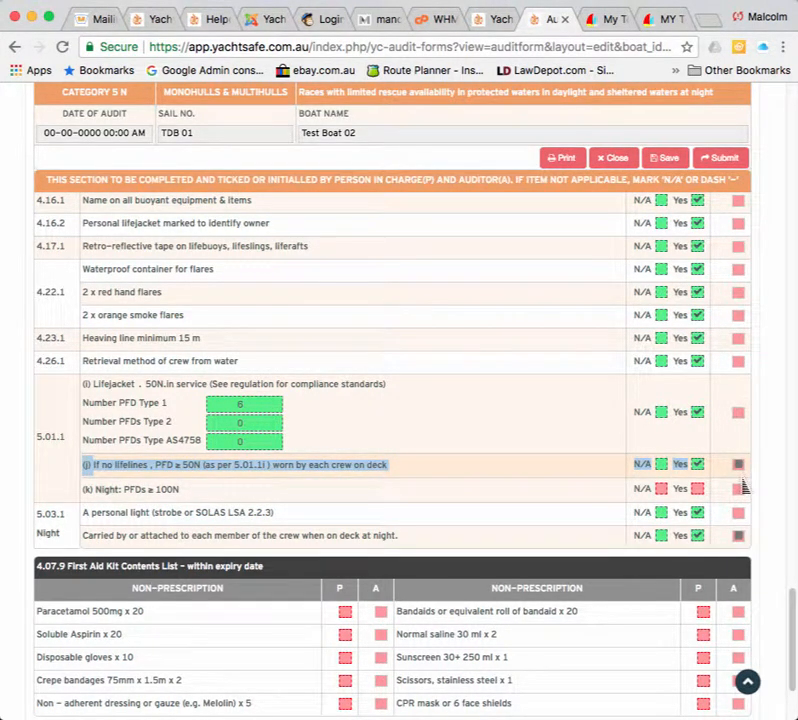
{"action": "left_click", "coordinate": [500, 466]}
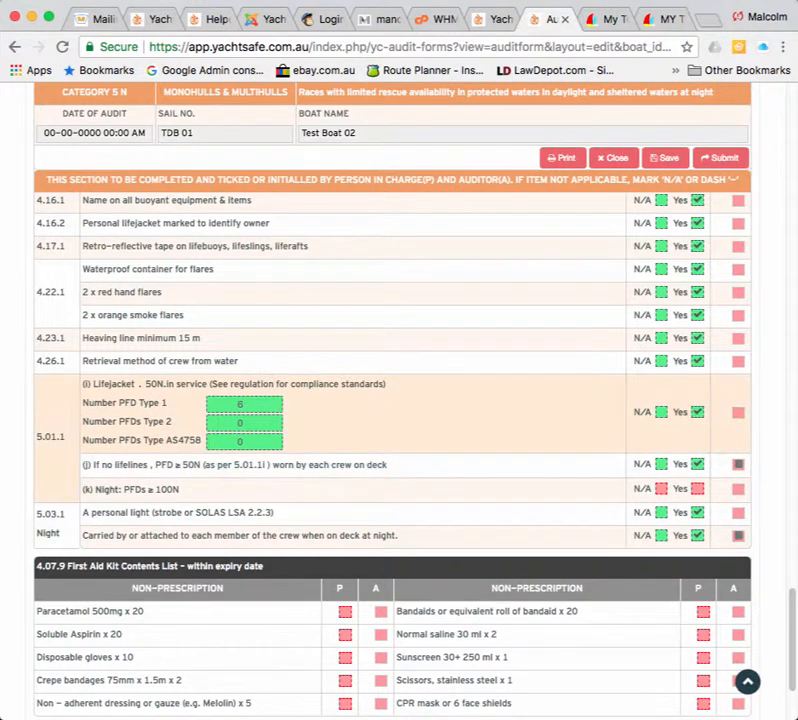
{"action": "scroll", "coordinate": [392, 400], "scroll_direction": "down", "scroll_amount": 2}
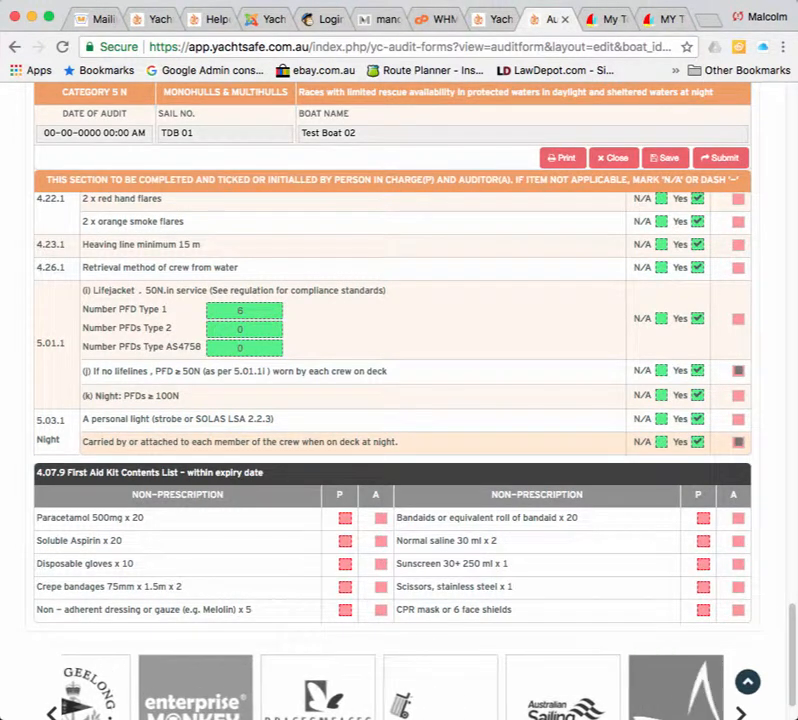
{"action": "scroll", "coordinate": [392, 400], "scroll_direction": "down", "scroll_amount": 1}
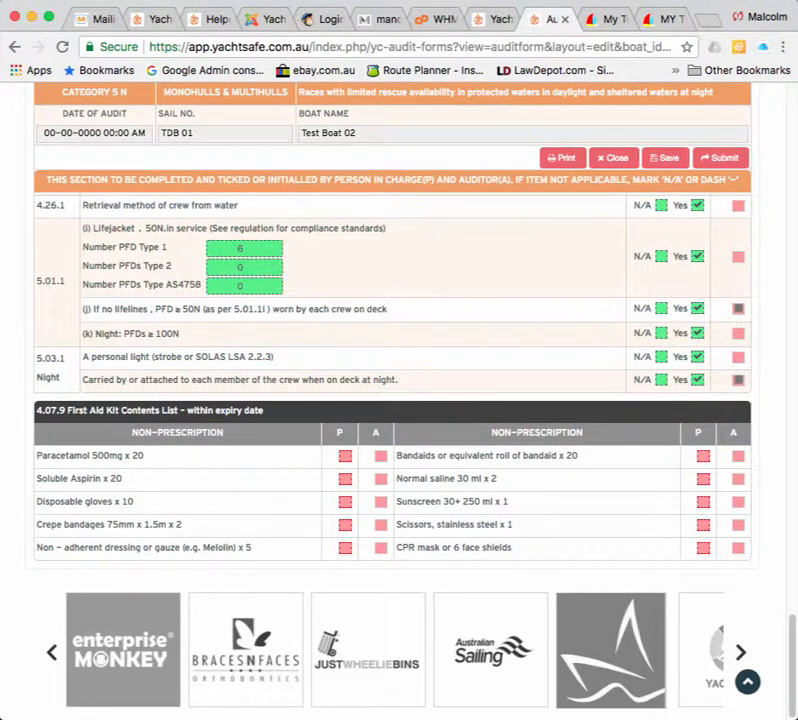
Mark Paracetamol, Aspirin, gloves, bandages, dressing, Bandaids, saline, sunscreen, scissors and CPR mask present.
{"action": "left_click", "coordinate": [345, 456]}
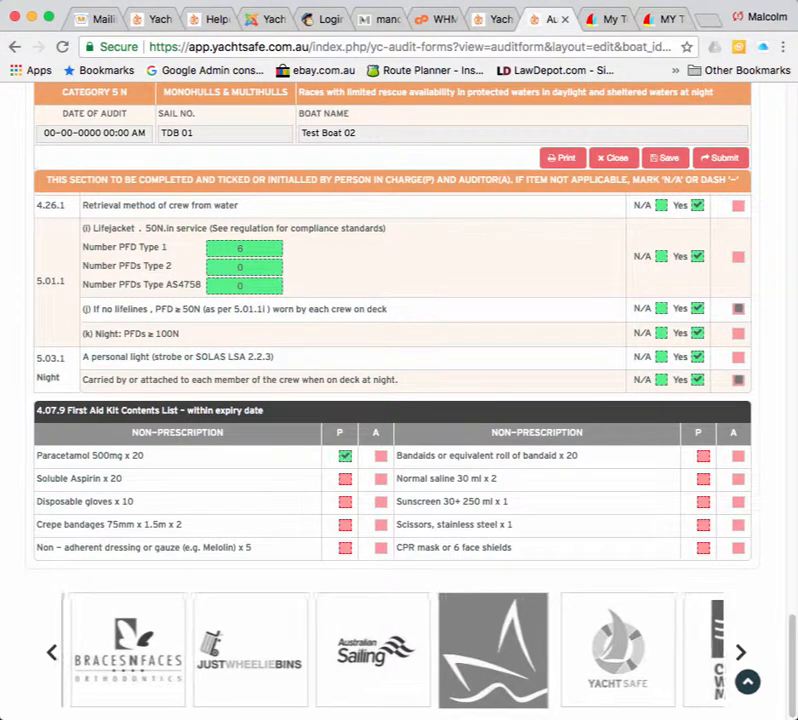
{"action": "left_click", "coordinate": [345, 479]}
{"action": "left_click", "coordinate": [345, 502]}
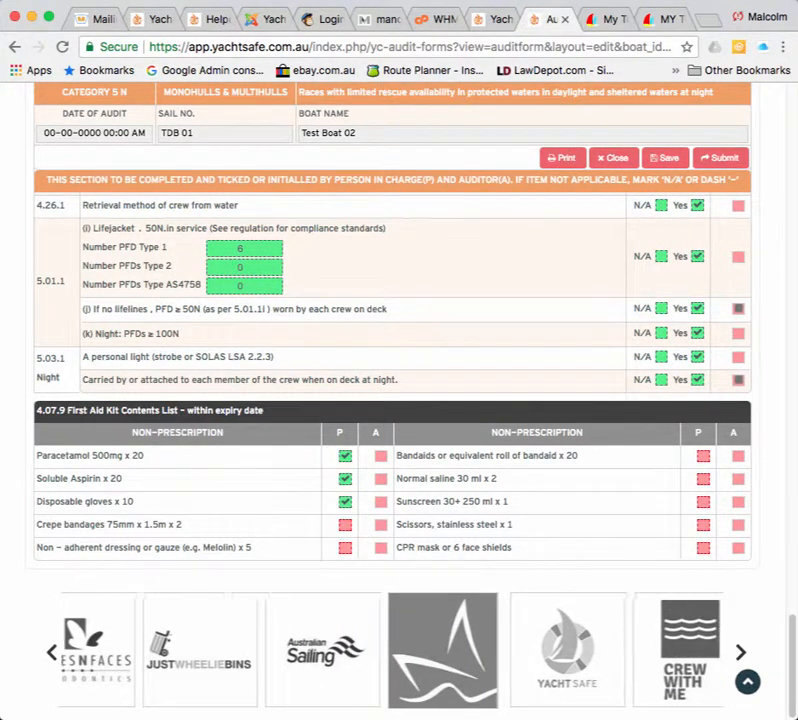
{"action": "left_click", "coordinate": [345, 525]}
{"action": "left_click", "coordinate": [345, 548]}
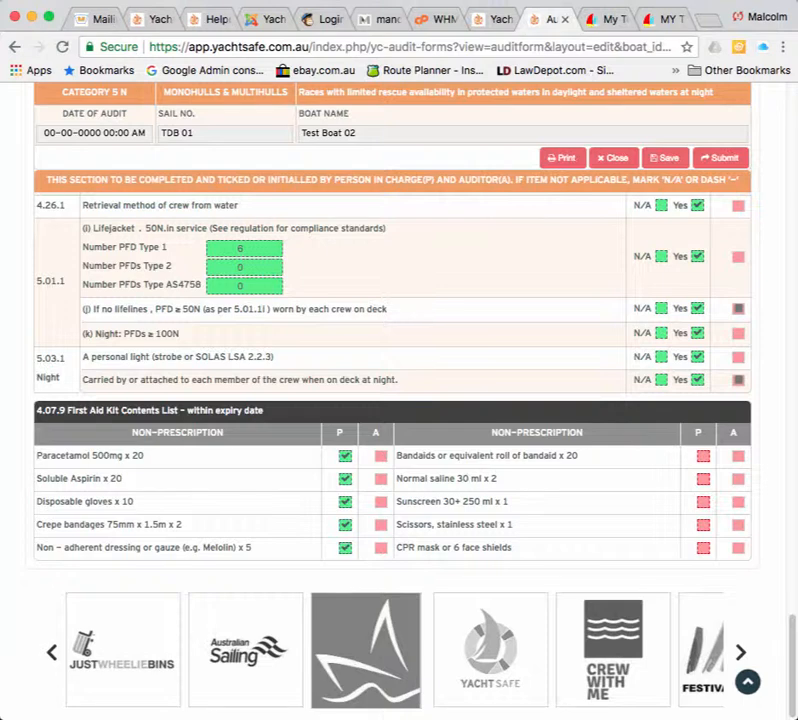
{"action": "left_click", "coordinate": [703, 456]}
{"action": "left_click", "coordinate": [703, 479]}
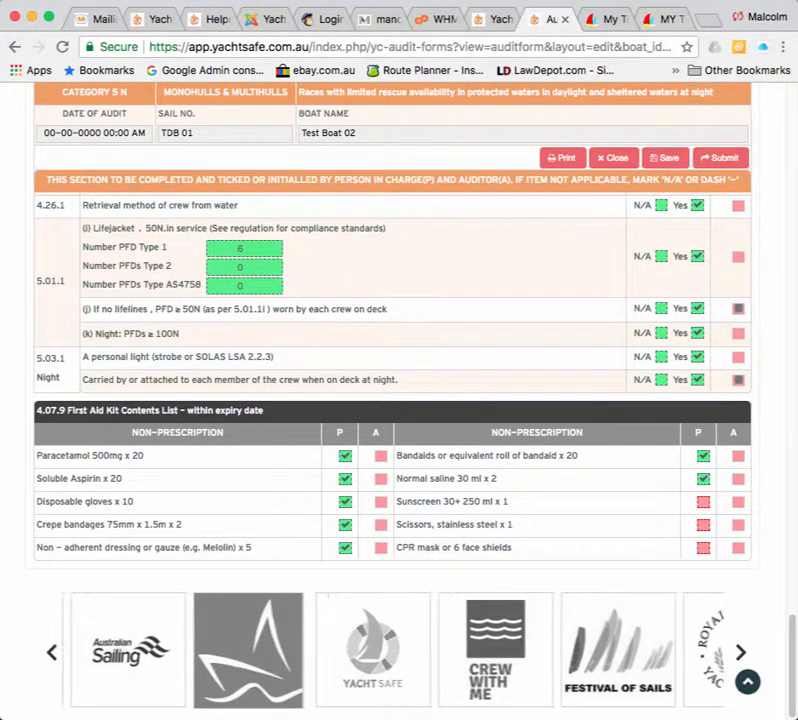
{"action": "left_click", "coordinate": [703, 502]}
{"action": "left_click", "coordinate": [703, 525]}
{"action": "left_click", "coordinate": [703, 548]}
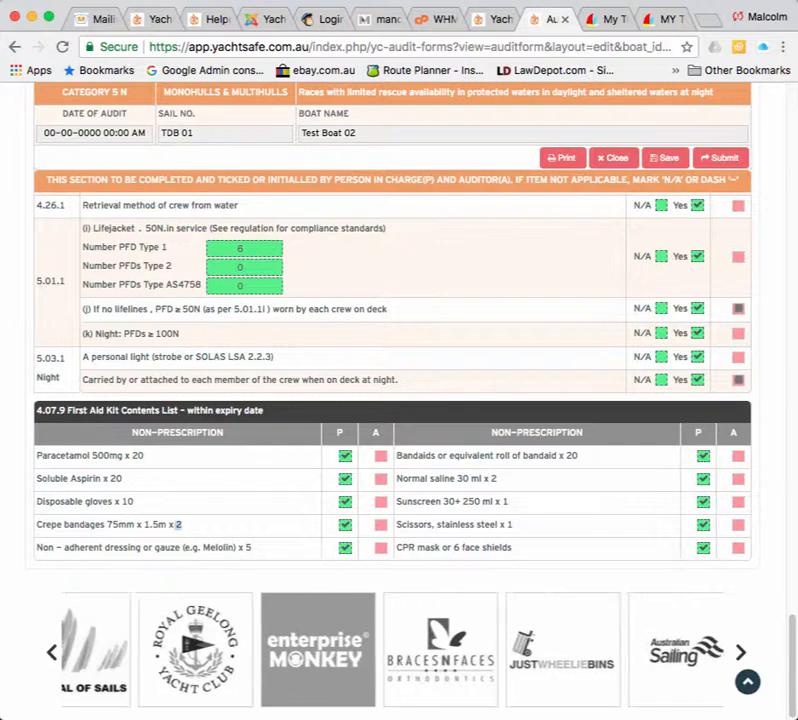
{"action": "left_click_drag", "start_coordinate": [183, 524], "coordinate": [35, 524]}
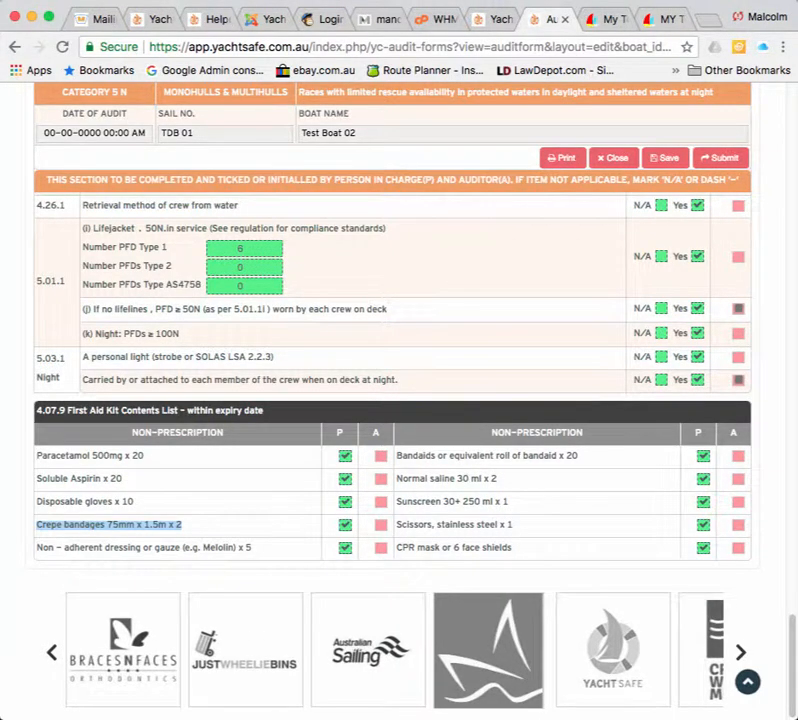
Clear the Yes tick on equipment-functions item 2.03.1, then save the audit form.
{"action": "left_click", "coordinate": [220, 526]}
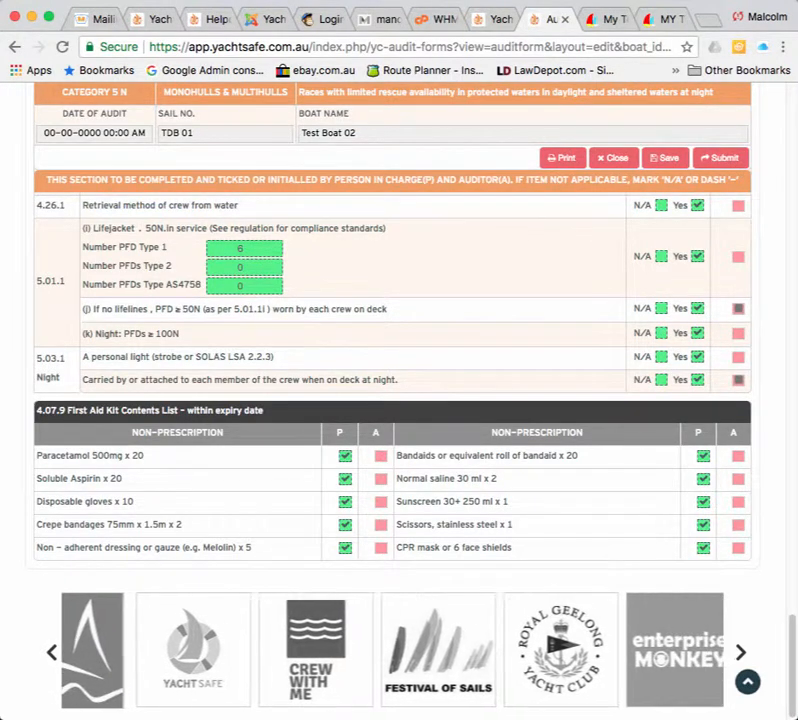
{"action": "scroll", "coordinate": [399, 400], "scroll_direction": "up", "scroll_amount": 1}
{"action": "scroll", "coordinate": [399, 400], "scroll_direction": "up", "scroll_amount": 3}
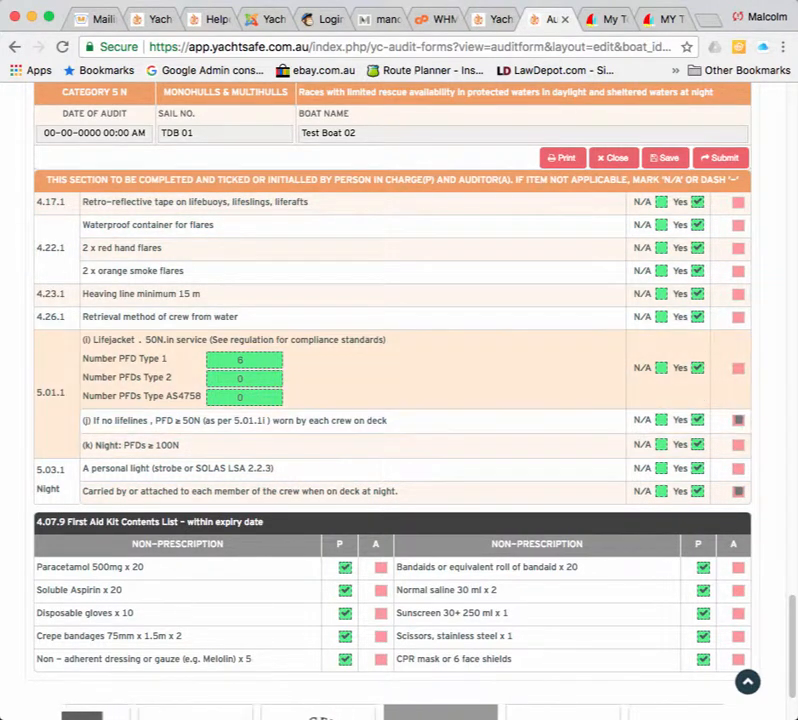
{"action": "scroll", "coordinate": [399, 444], "scroll_direction": "up", "scroll_amount": 10}
{"action": "scroll", "coordinate": [399, 444], "scroll_direction": "up", "scroll_amount": 14}
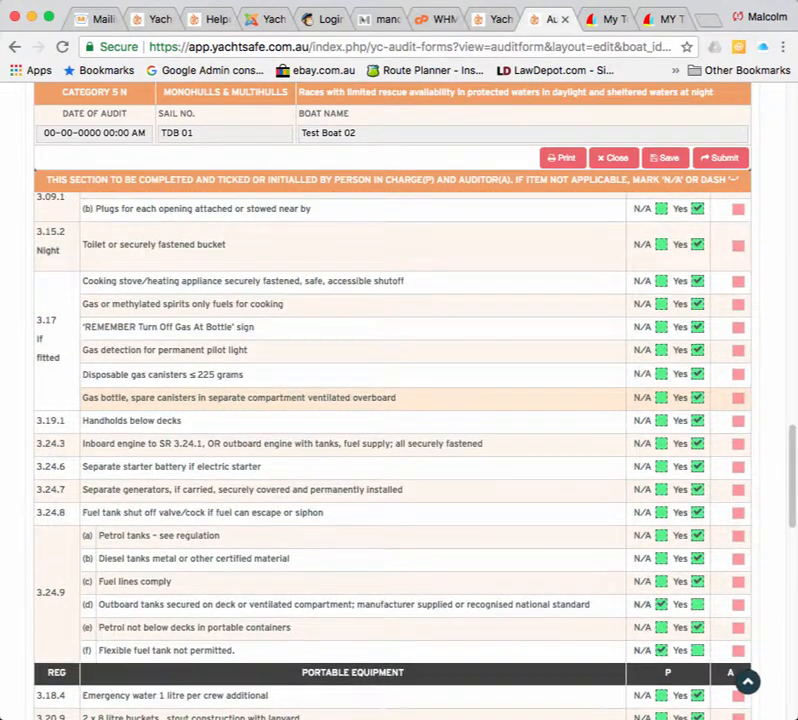
{"action": "scroll", "coordinate": [399, 444], "scroll_direction": "up", "scroll_amount": 6}
{"action": "scroll", "coordinate": [399, 444], "scroll_direction": "up", "scroll_amount": 10}
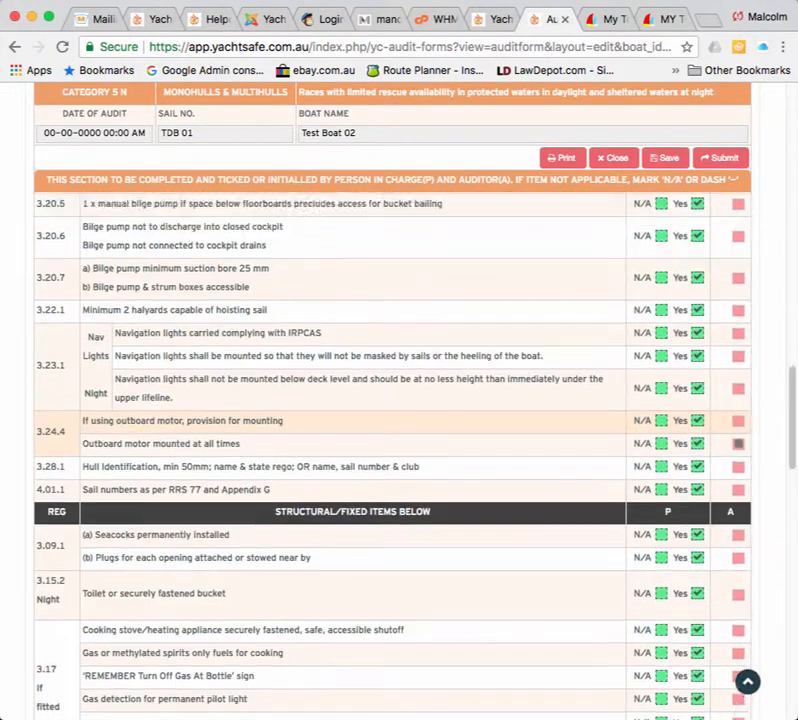
{"action": "scroll", "coordinate": [399, 444], "scroll_direction": "up", "scroll_amount": 12}
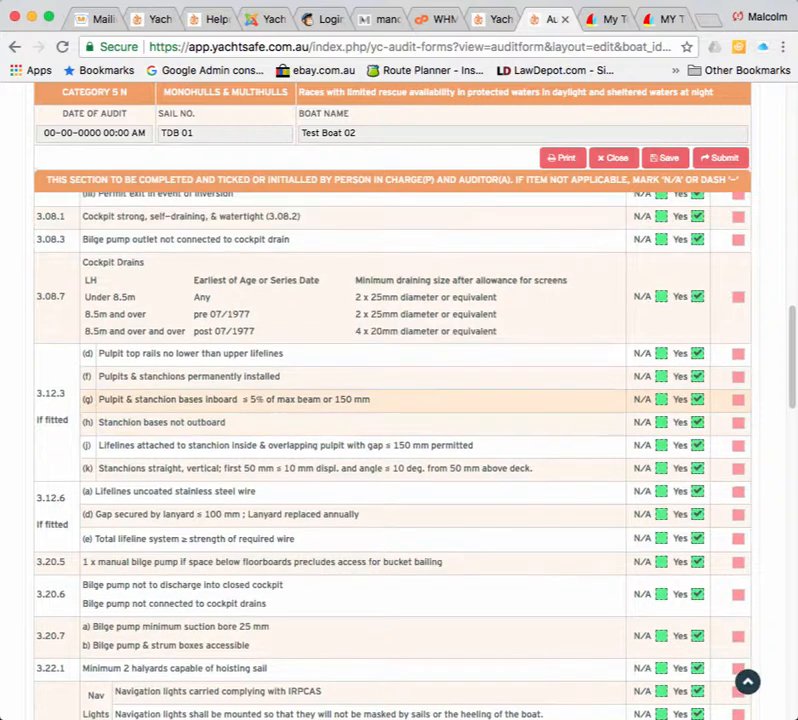
{"action": "scroll", "coordinate": [399, 444], "scroll_direction": "up", "scroll_amount": 9}
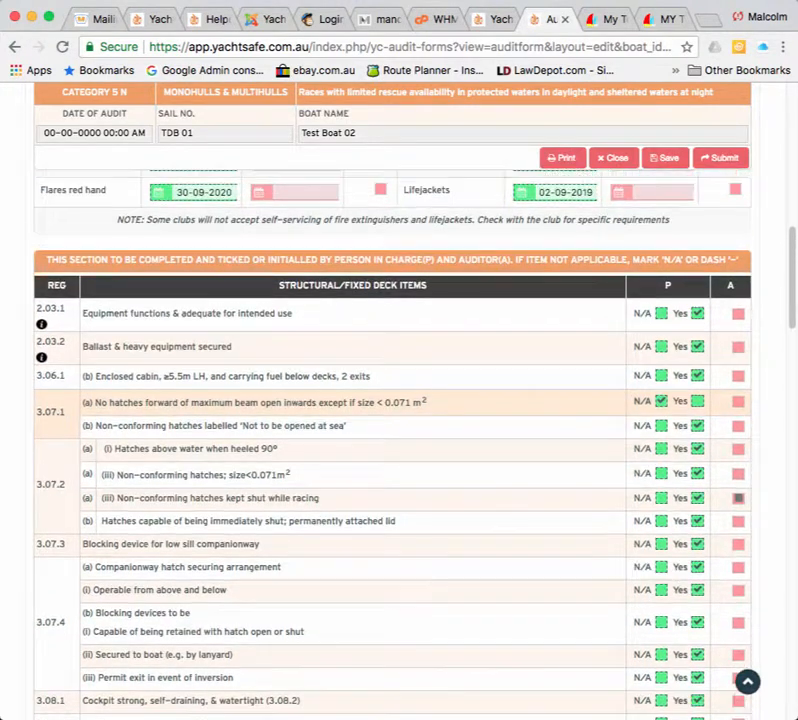
{"action": "scroll", "coordinate": [399, 444], "scroll_direction": "down", "scroll_amount": 20}
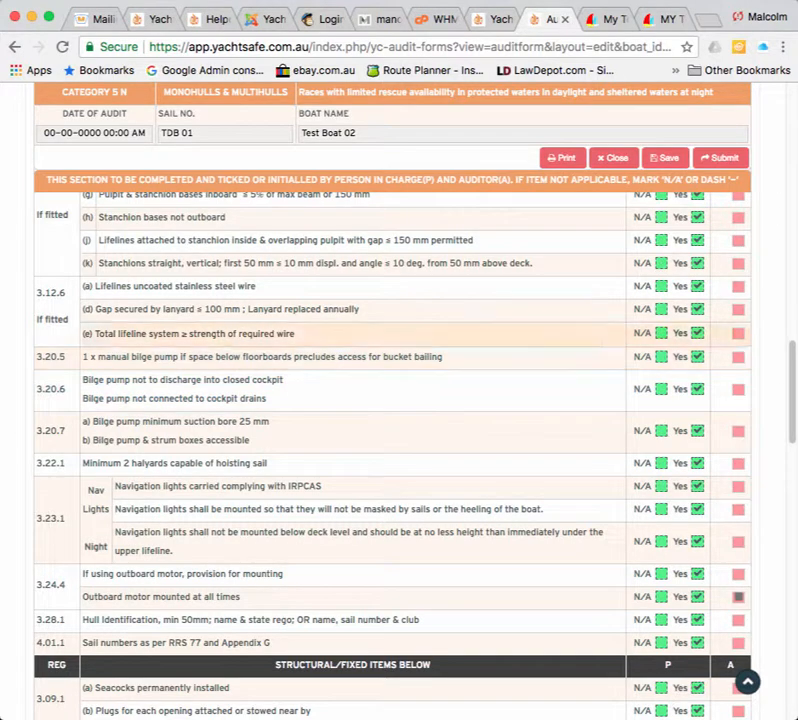
{"action": "scroll", "coordinate": [682, 356], "scroll_direction": "up", "scroll_amount": 15}
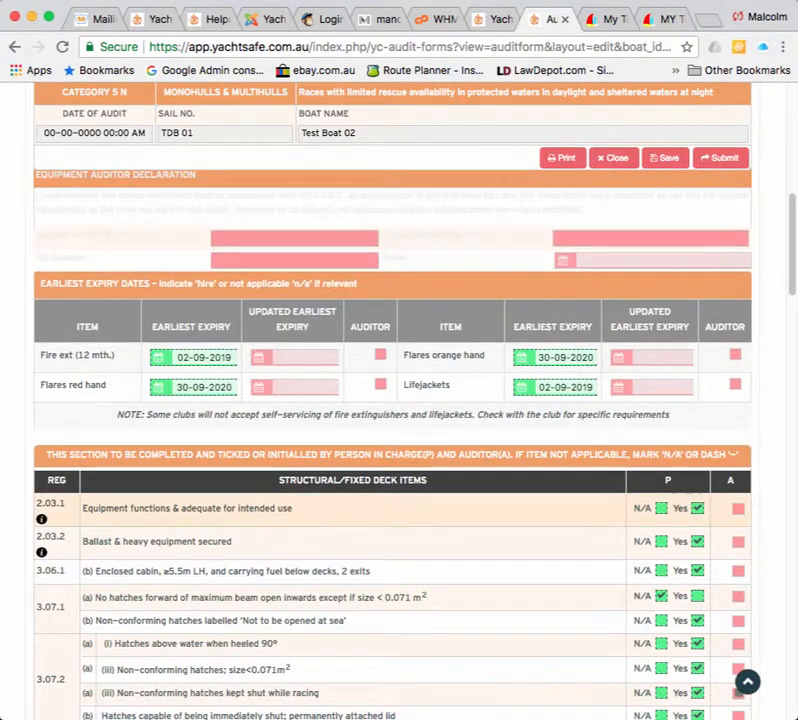
{"action": "left_click", "coordinate": [697, 508]}
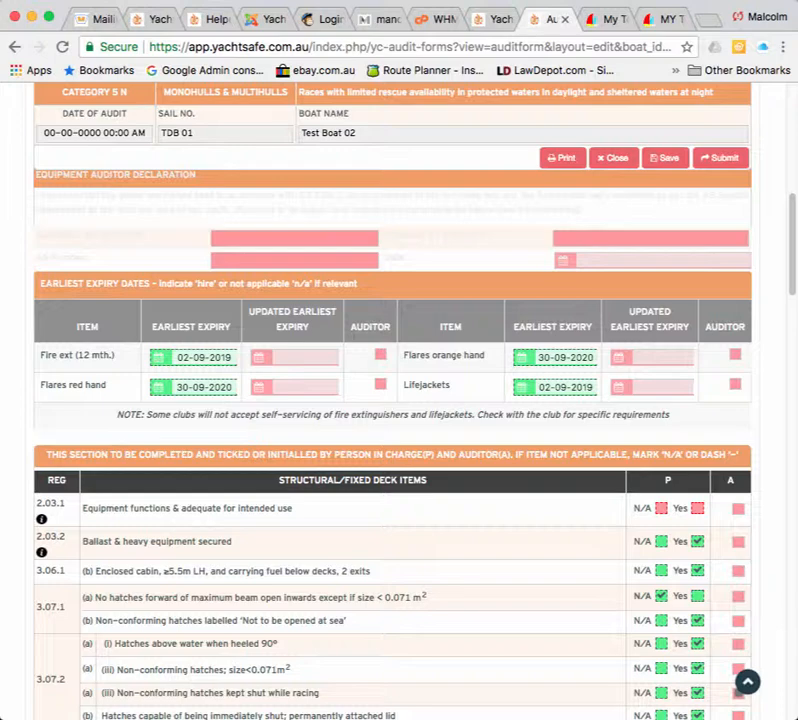
{"action": "left_click", "coordinate": [664, 158]}
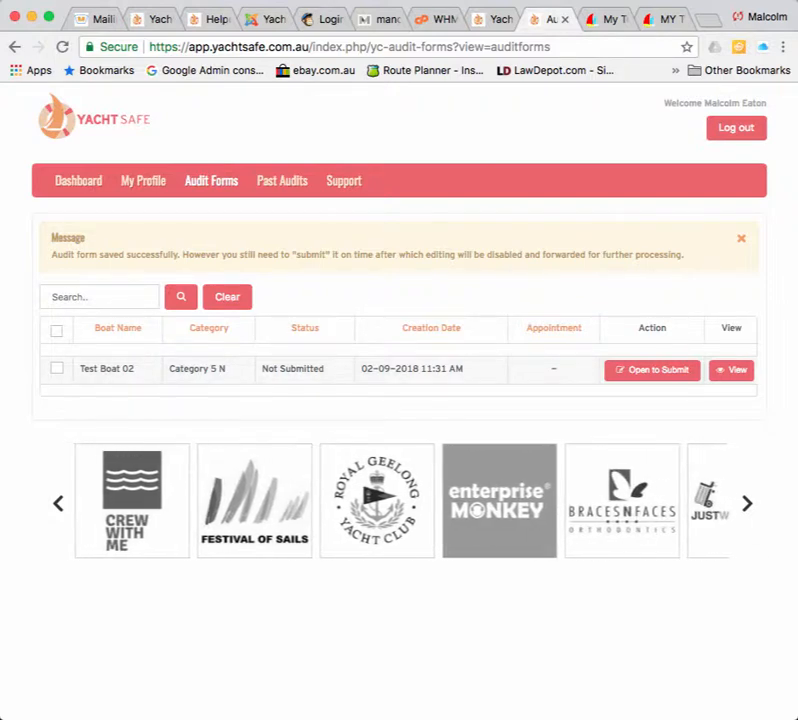
Reopen Test Boat 02's audit form using Open to Submit in the Audit Forms list.
{"action": "left_click_drag", "start_coordinate": [51, 254], "coordinate": [683, 254]}
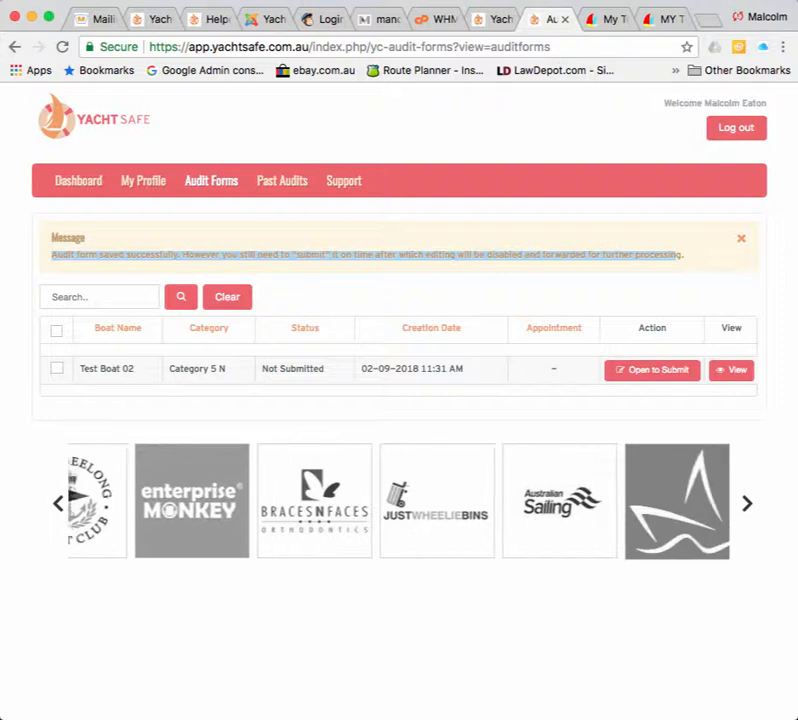
{"action": "left_click", "coordinate": [681, 256]}
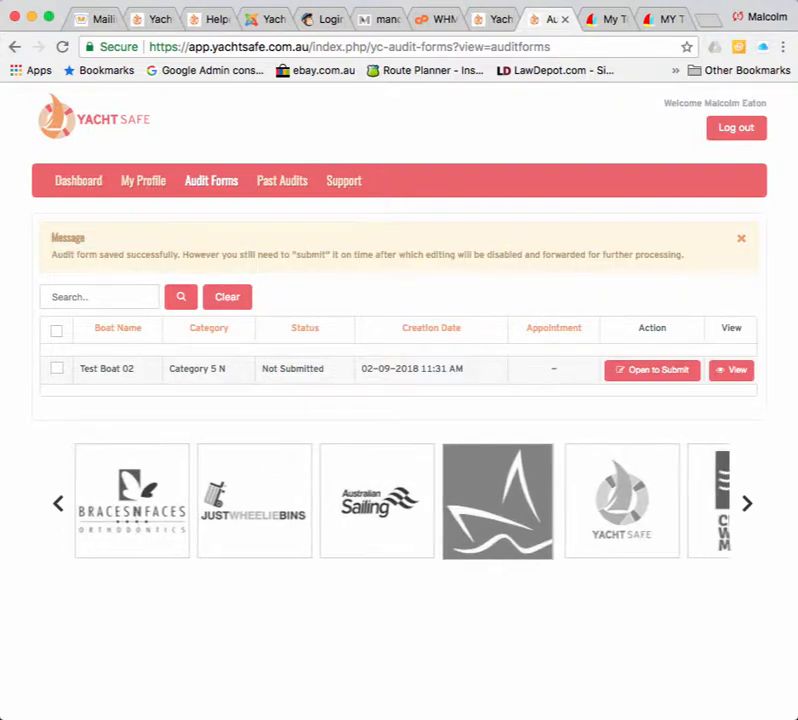
{"action": "left_click", "coordinate": [652, 370]}
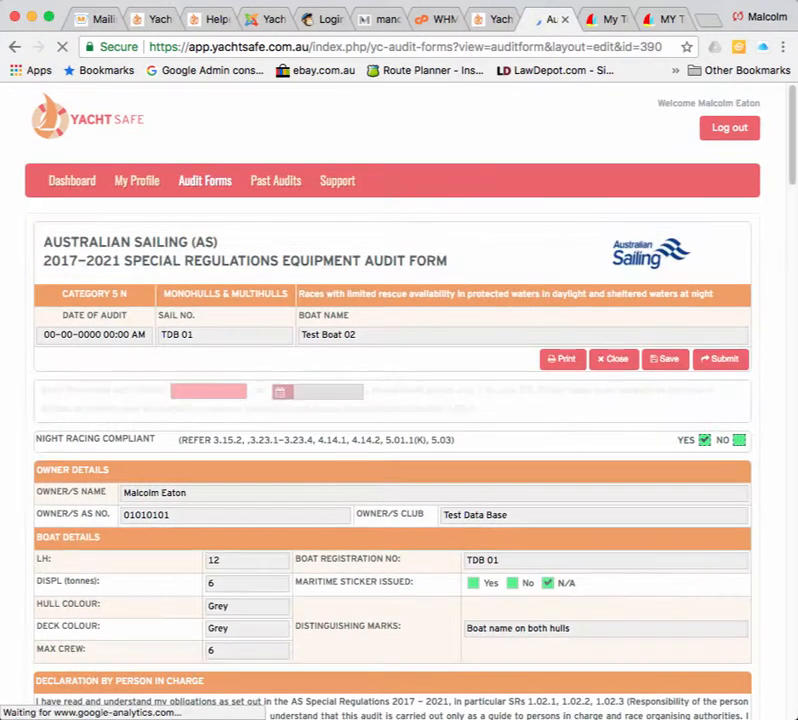
Review the form and try submitting it; it warns that every rule must be checked first.
{"action": "scroll", "coordinate": [400, 400], "scroll_direction": "down", "scroll_amount": 10}
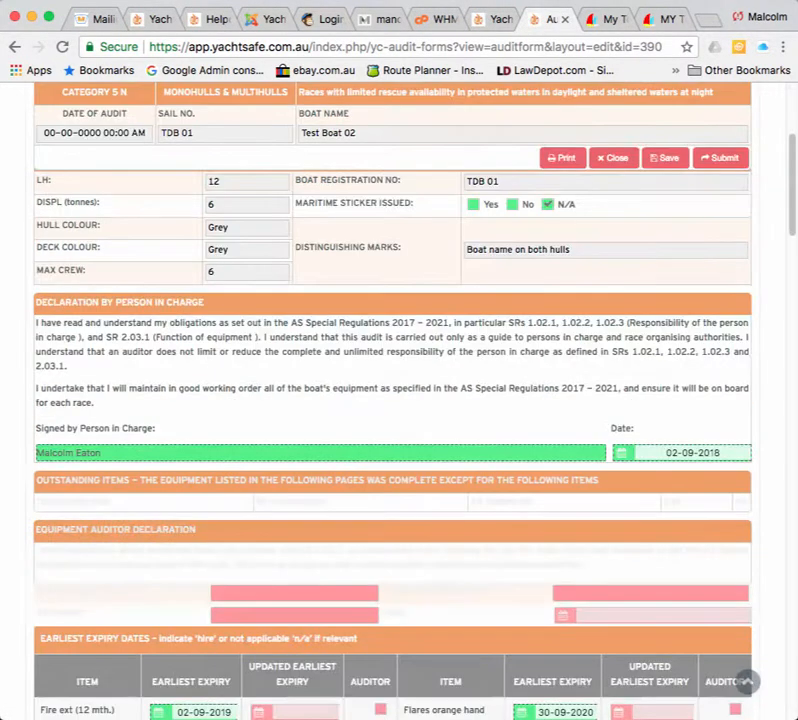
{"action": "scroll", "coordinate": [400, 400], "scroll_direction": "down", "scroll_amount": 7}
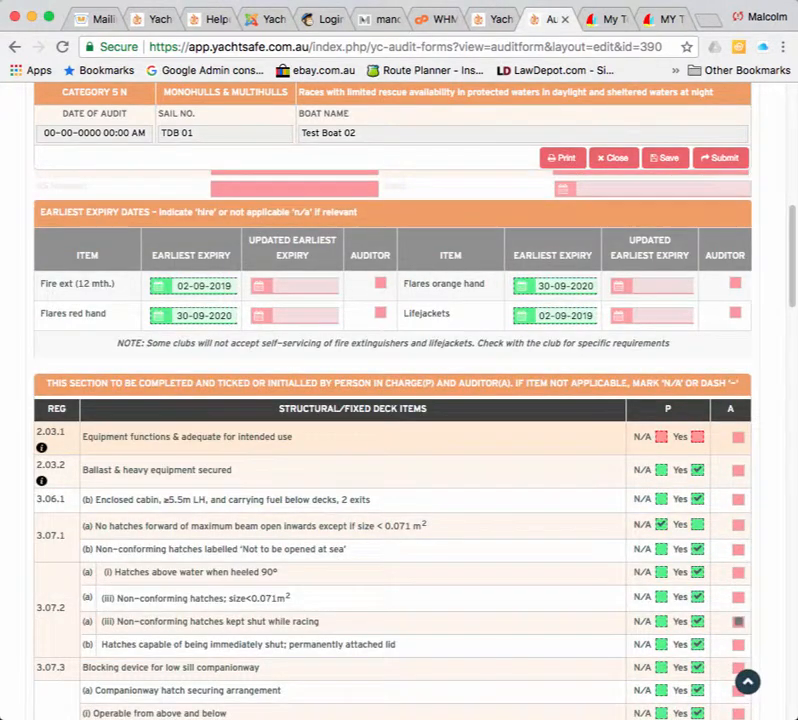
{"action": "scroll", "coordinate": [400, 400], "scroll_direction": "up", "scroll_amount": 5}
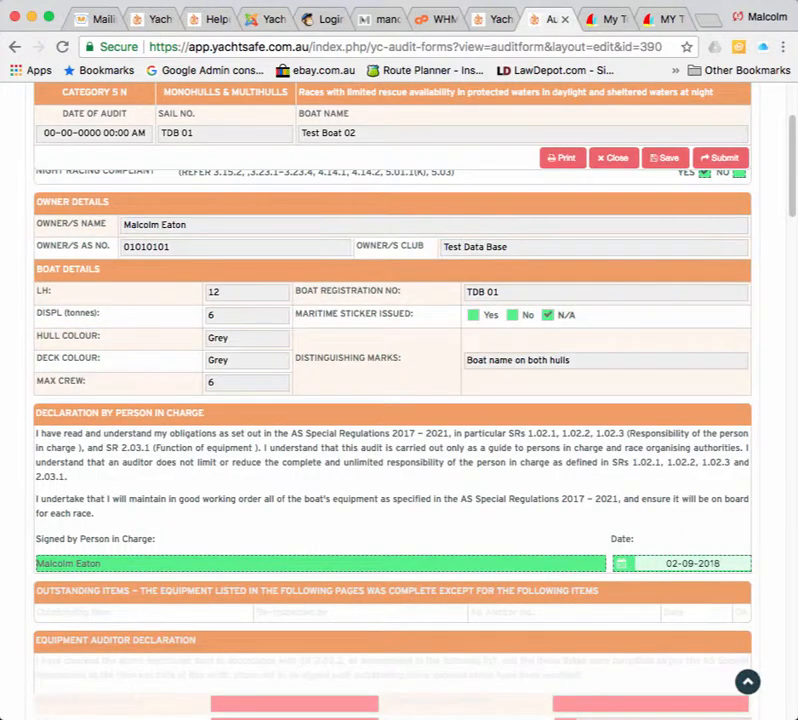
{"action": "scroll", "coordinate": [400, 400], "scroll_direction": "up", "scroll_amount": 4}
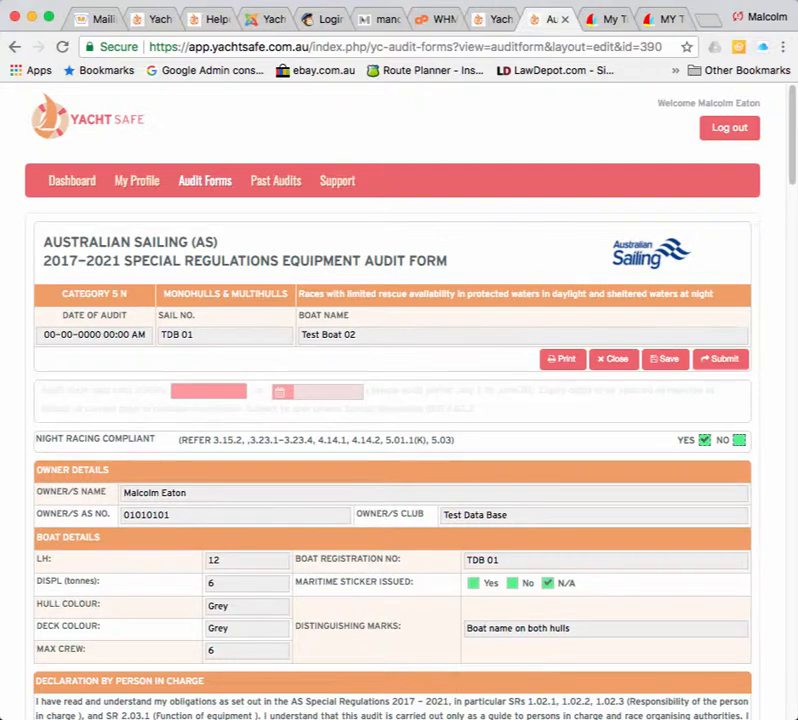
{"action": "left_click", "coordinate": [665, 359]}
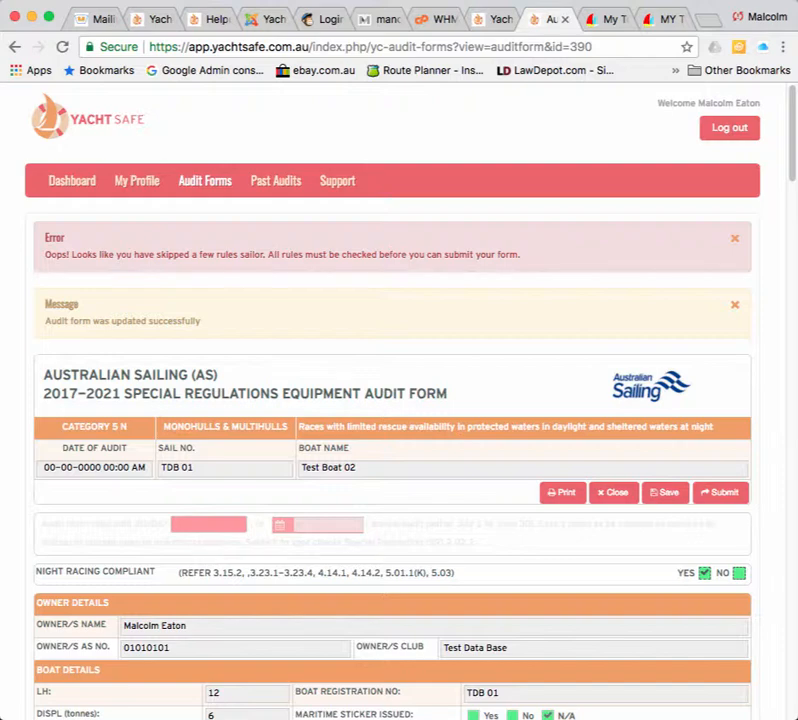
Tick Yes for rule 2.03.1 and save the audit form.
{"action": "scroll", "coordinate": [399, 400], "scroll_direction": "down", "scroll_amount": 10}
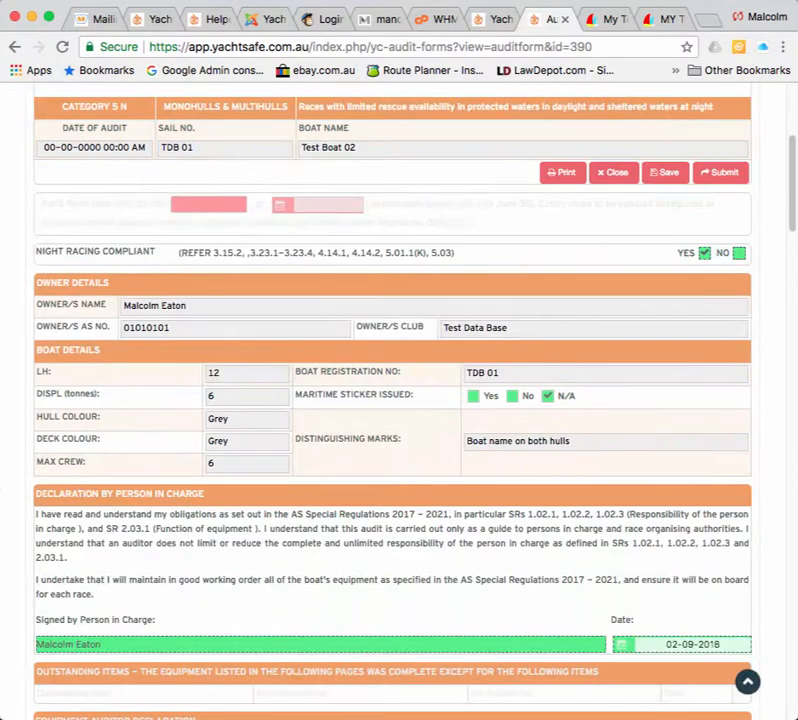
{"action": "scroll", "coordinate": [399, 400], "scroll_direction": "down", "scroll_amount": 5}
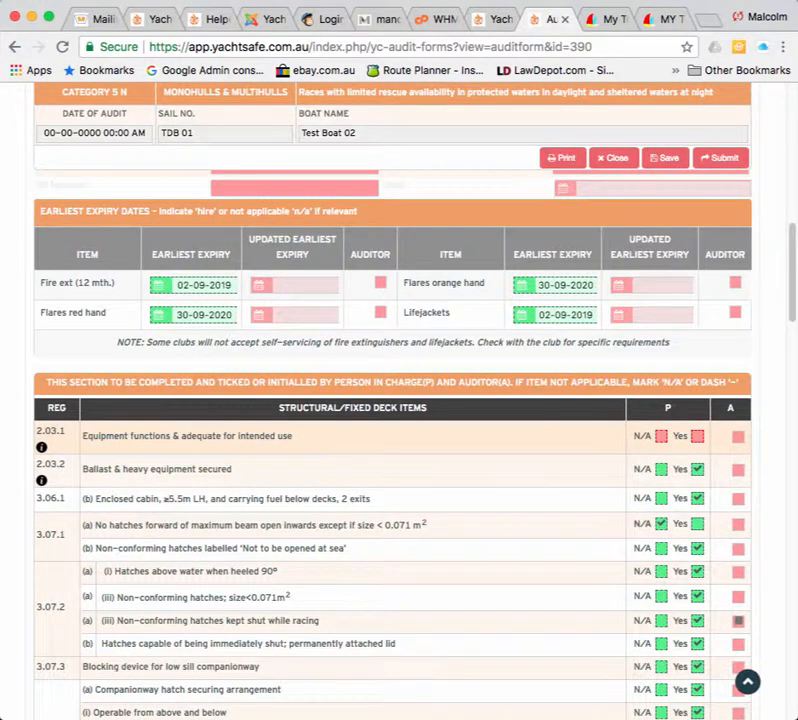
{"action": "left_click", "coordinate": [697, 436]}
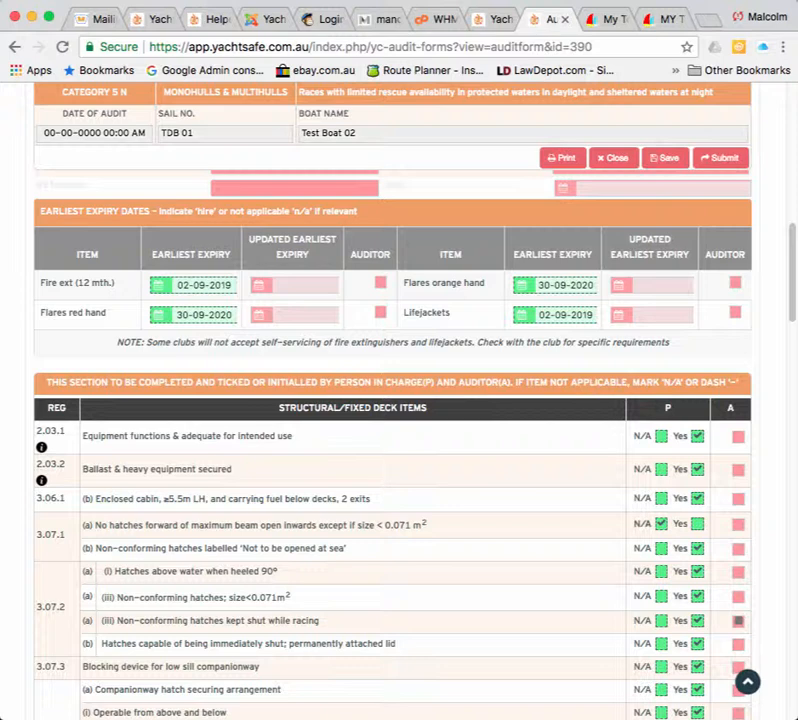
{"action": "left_click", "coordinate": [665, 158]}
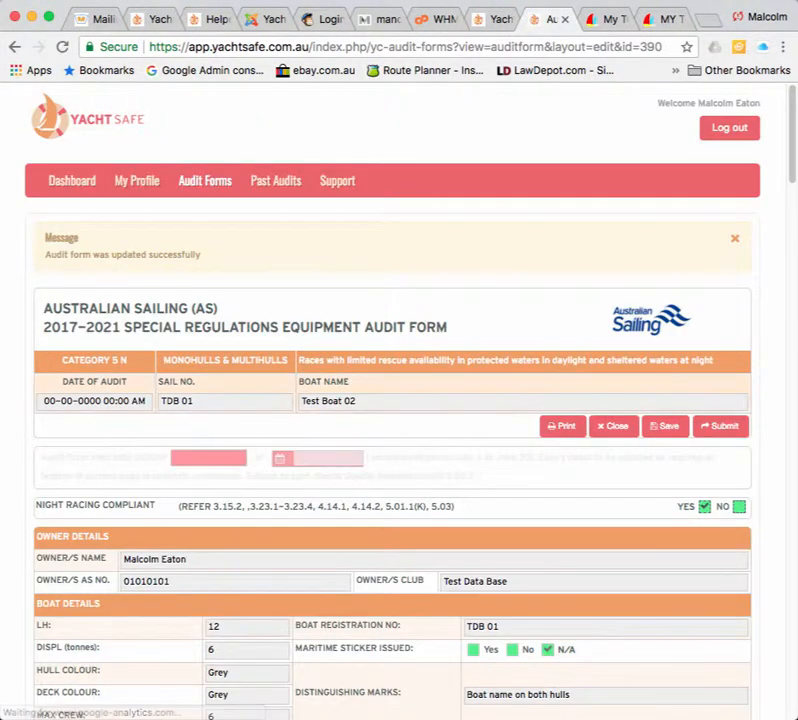
Submit the completed form so Test Boat 02 shows Appointment Not Taken.
{"action": "scroll", "coordinate": [400, 450], "scroll_direction": "down", "scroll_amount": 15}
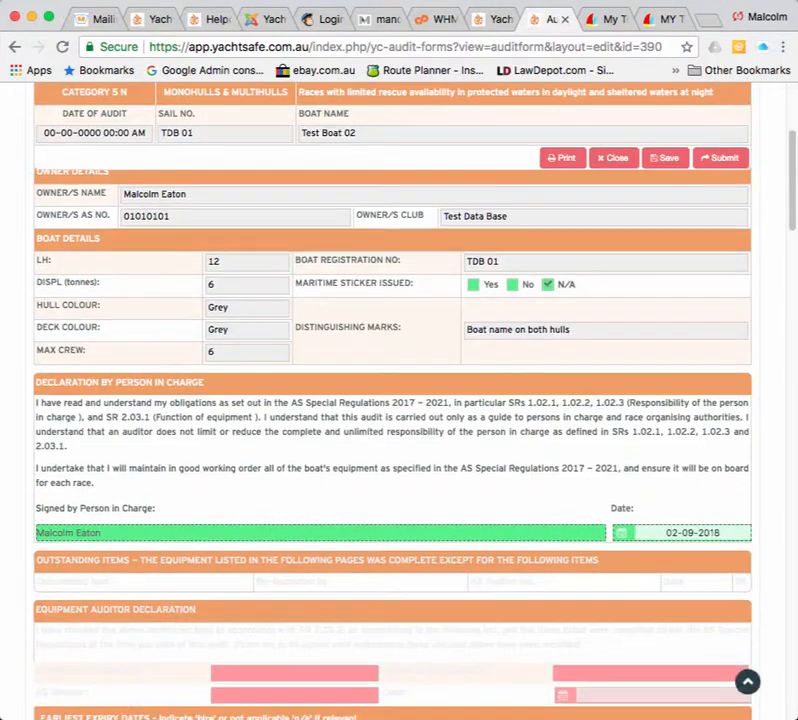
{"action": "scroll", "coordinate": [392, 458], "scroll_direction": "up", "scroll_amount": 8}
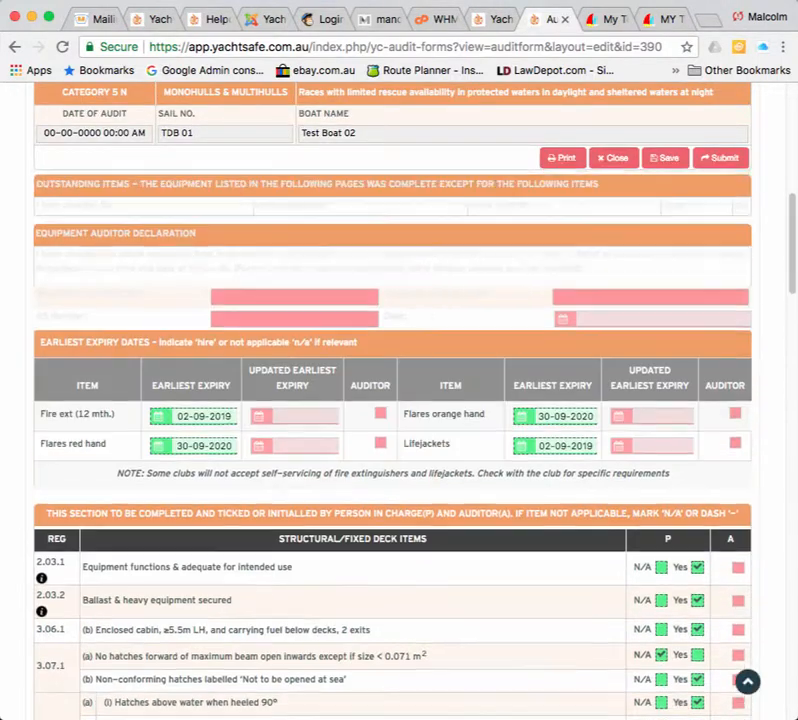
{"action": "scroll", "coordinate": [399, 420], "scroll_direction": "up", "scroll_amount": 3}
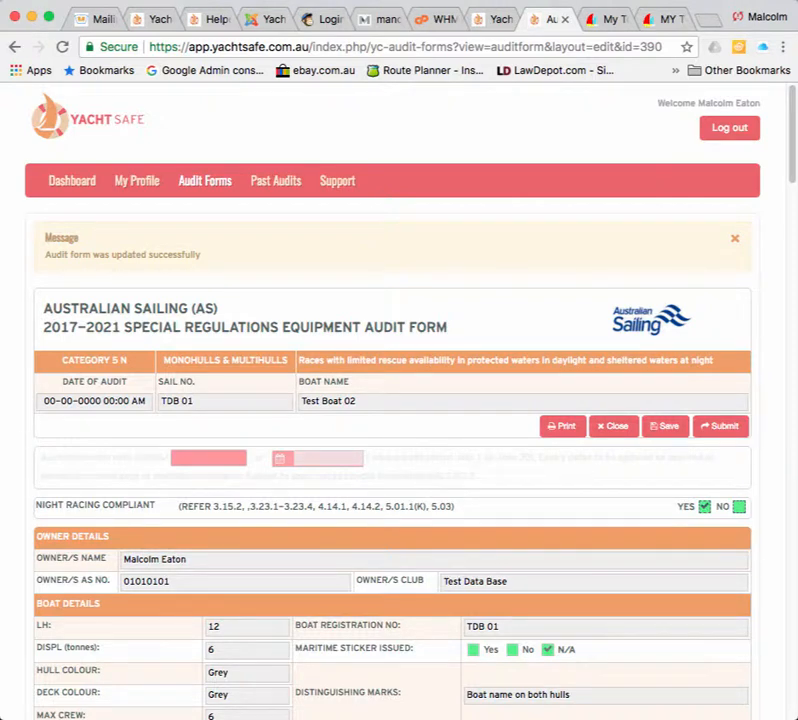
{"action": "left_click", "coordinate": [721, 426]}
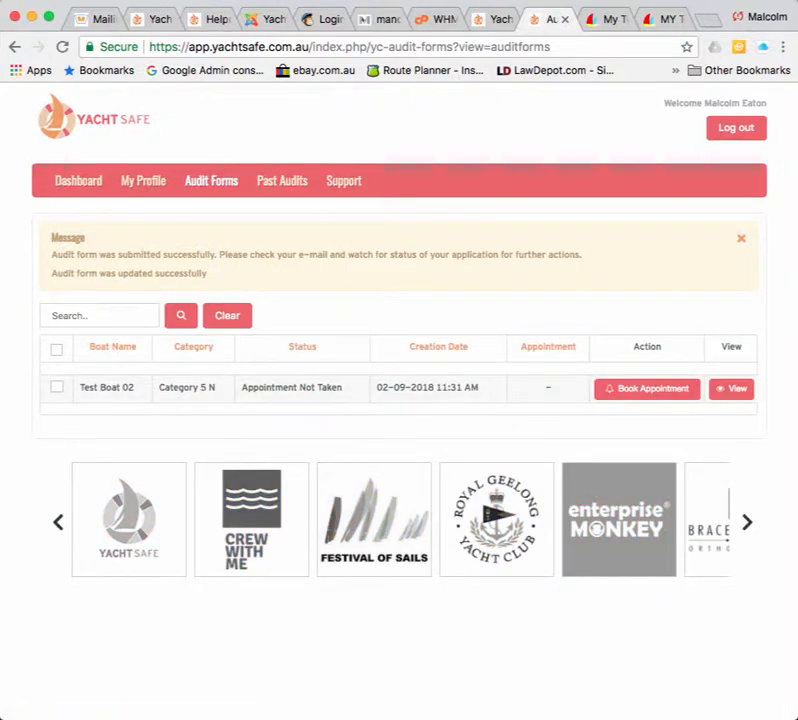
Start booking an audit appointment for Test Boat 02, bringing up the January 2018 timeslot grid.
{"action": "left_click_drag", "start_coordinate": [55, 254], "coordinate": [582, 254]}
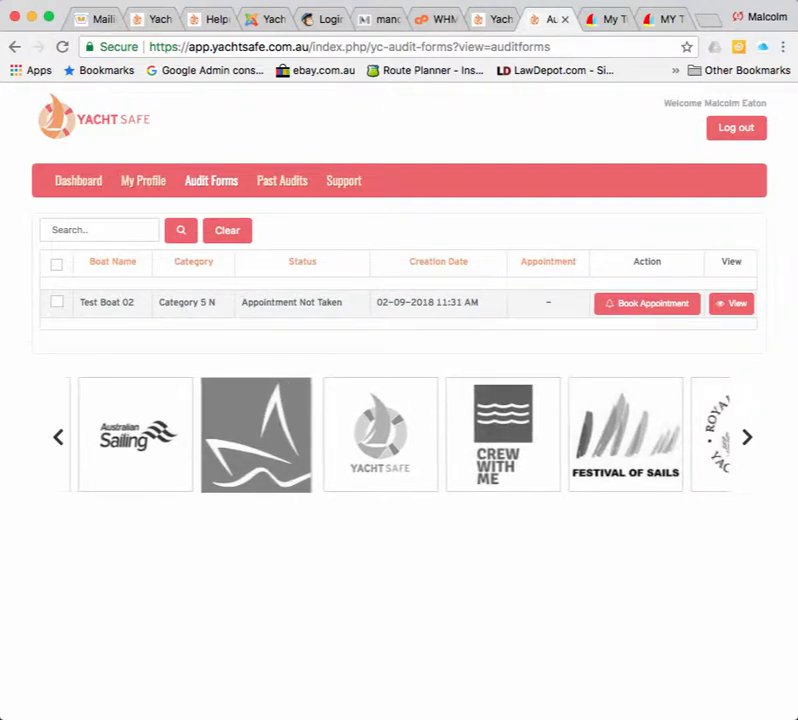
{"action": "left_click", "coordinate": [647, 303]}
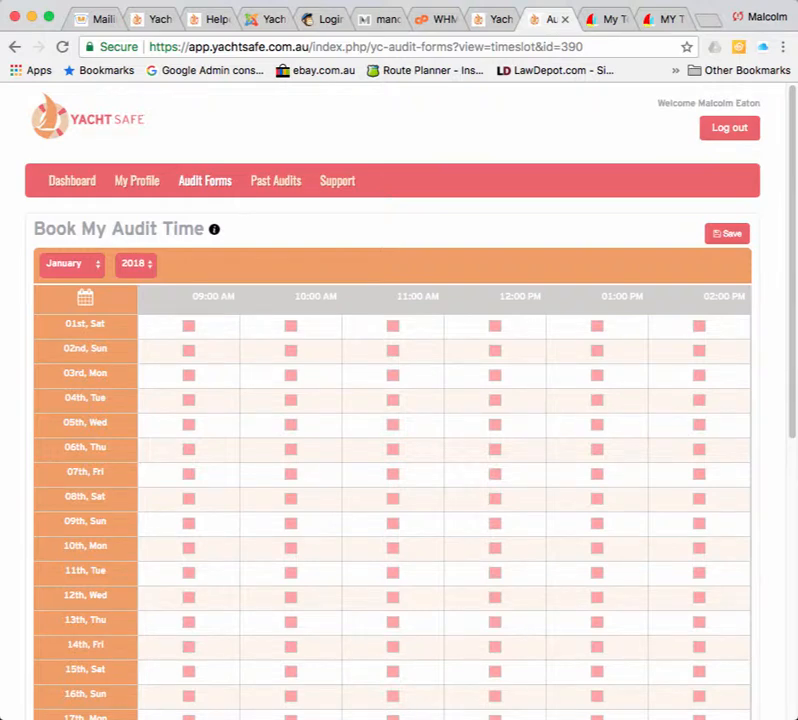
Switch the Book My Audit Time calendar's month to September 2018.
{"action": "left_click_drag", "start_coordinate": [34, 228], "coordinate": [205, 228]}
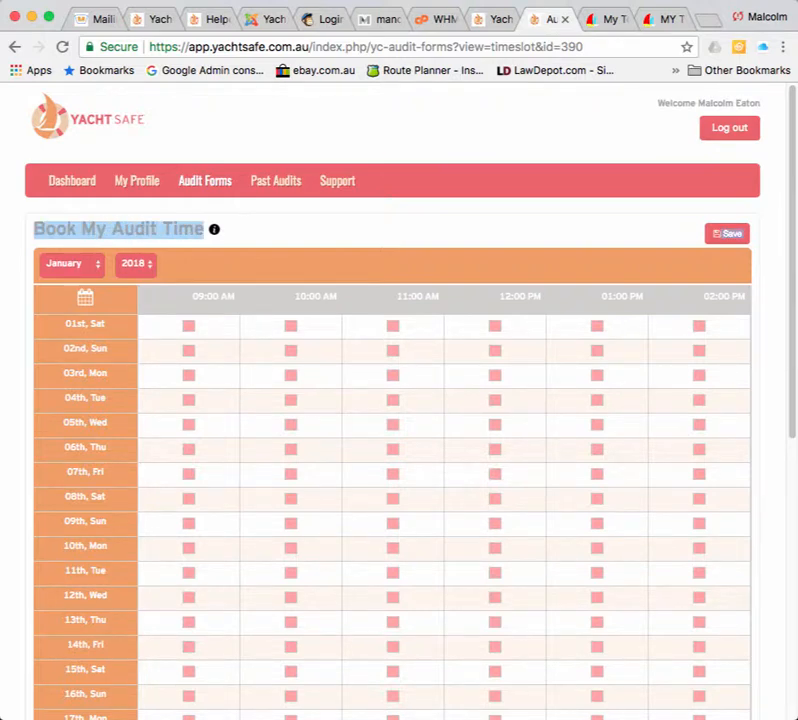
{"action": "left_click", "coordinate": [70, 263]}
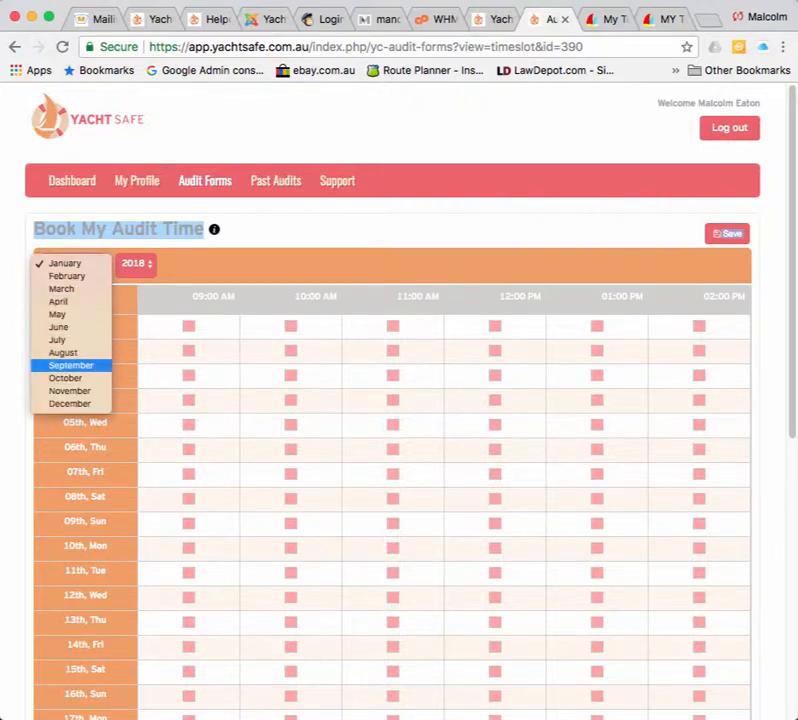
{"action": "left_click", "coordinate": [70, 365]}
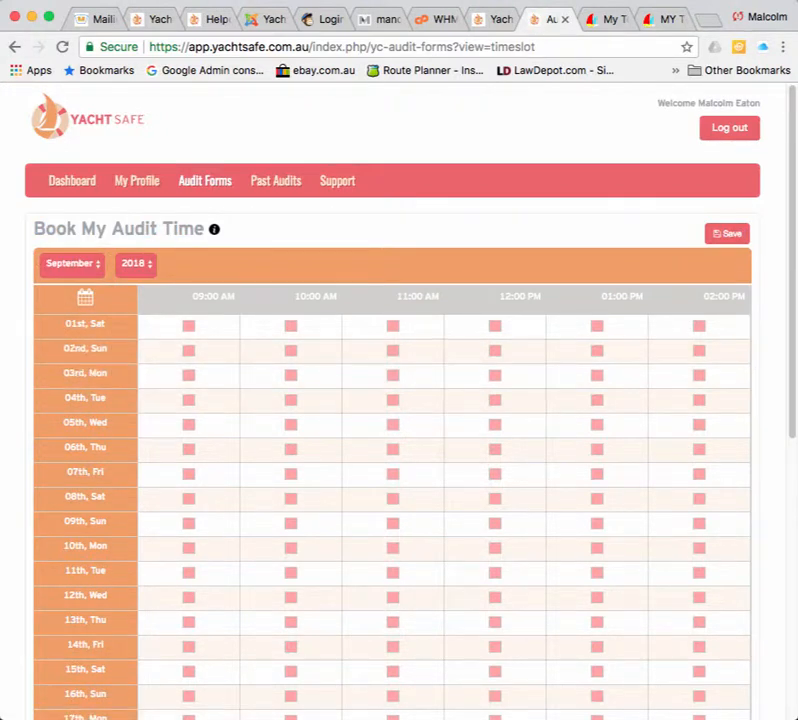
{"action": "mouse_move", "coordinate": [214, 229]}
Read the 'Boat selected for Audit Test Boat 02' email in Mailinator, then return to Yacht Safe.
{"action": "left_click", "coordinate": [98, 19]}
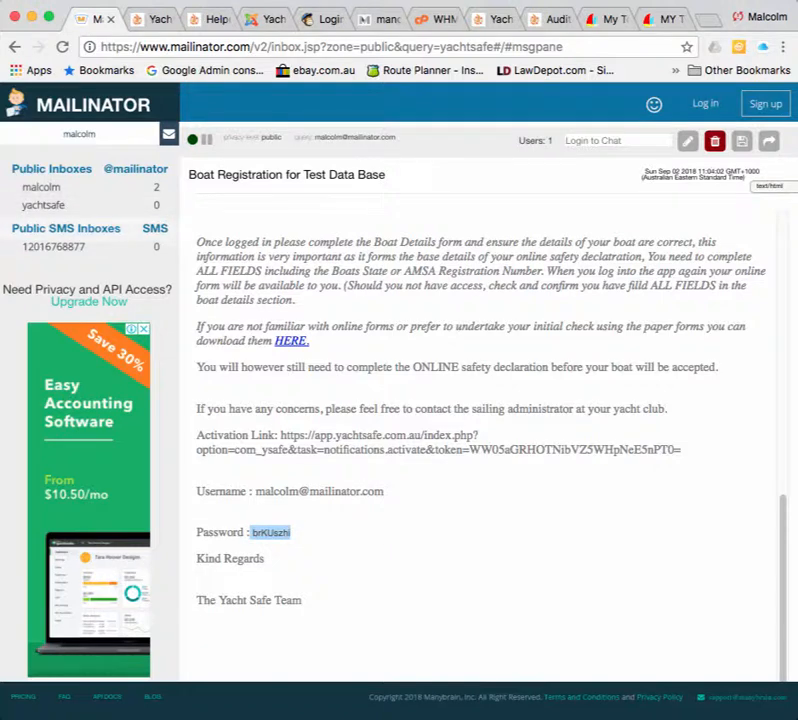
{"action": "left_click", "coordinate": [42, 187]}
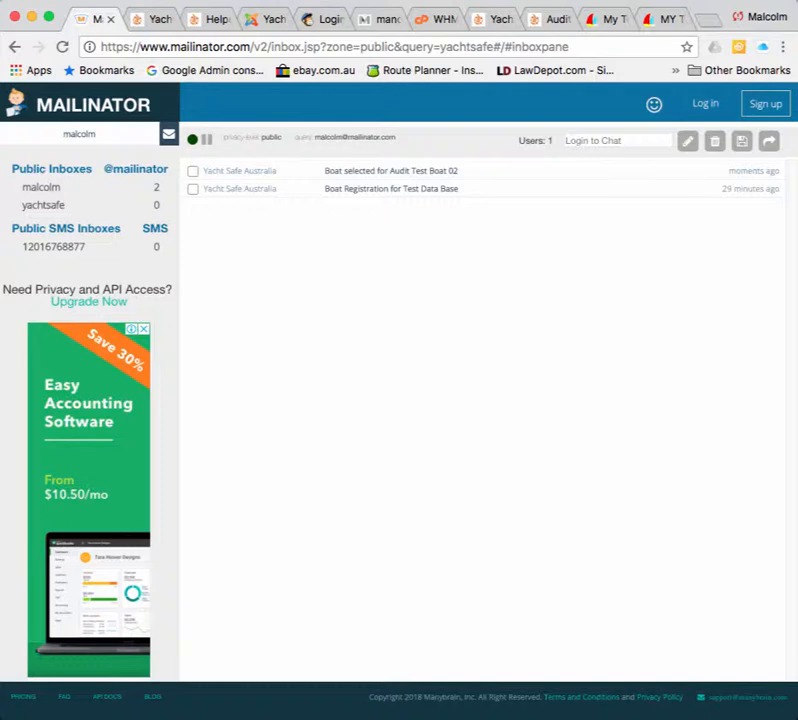
{"action": "left_click", "coordinate": [391, 171]}
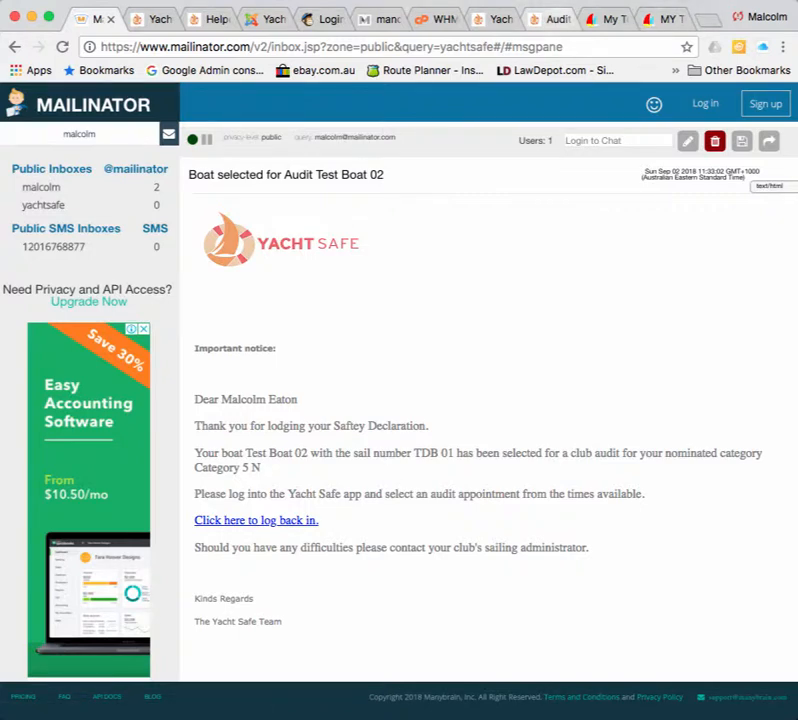
{"action": "left_click", "coordinate": [555, 19]}
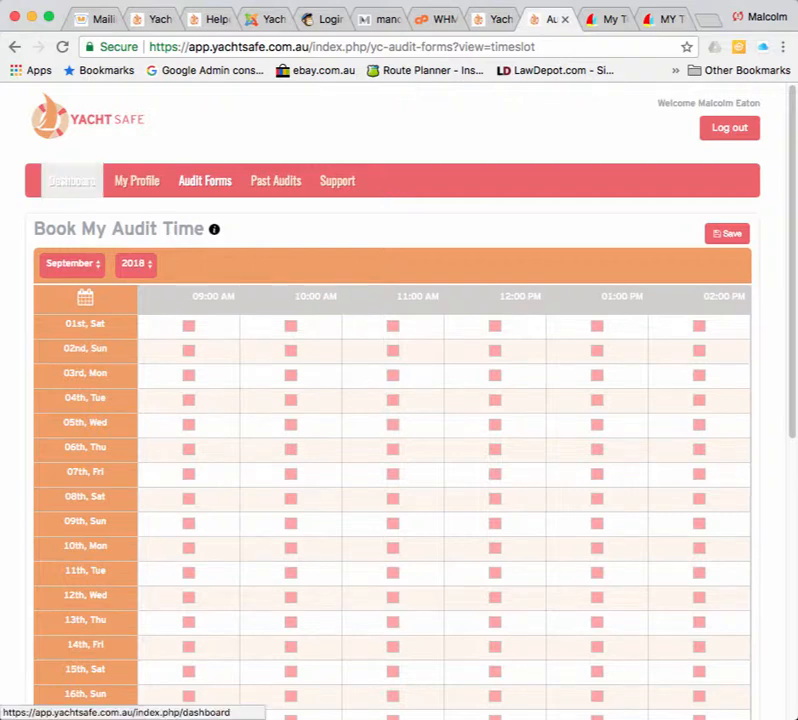
Return to the Yacht Safe dashboard showing the September 2018 Book My Audit Time grid.
{"action": "left_click", "coordinate": [72, 180]}
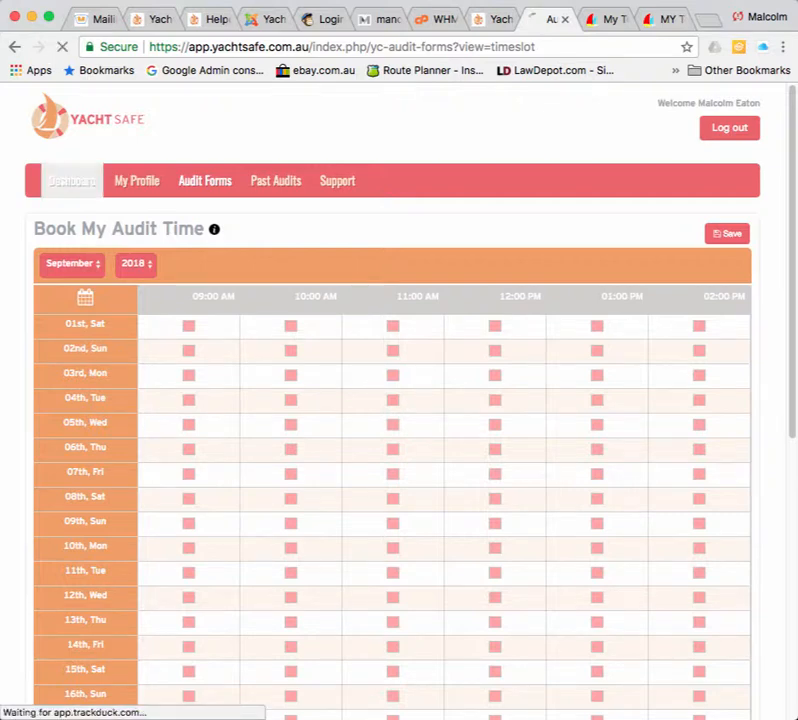